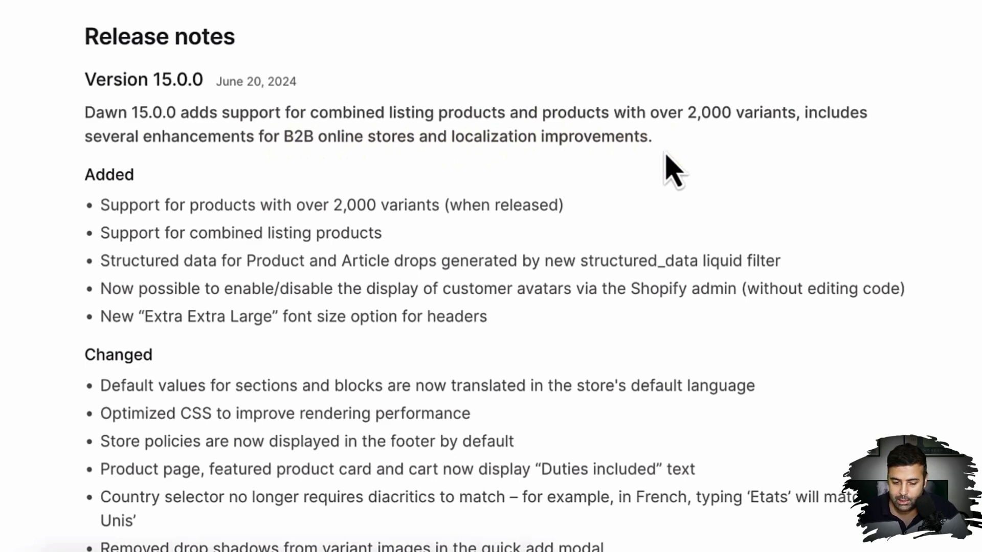
Highlight the Dawn 15.0.0 release note about support for products with over 2,000 variants.
left_click(102, 205)
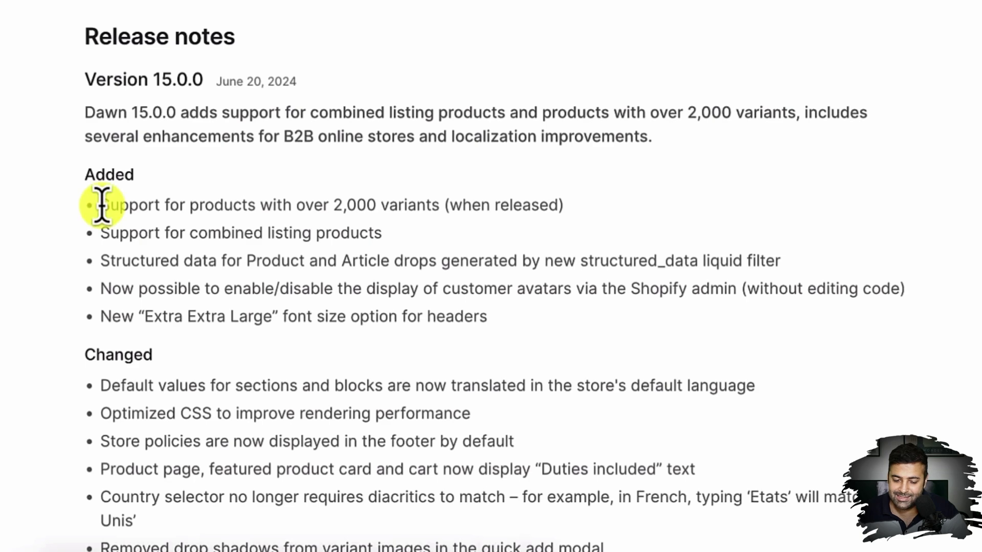
left_click_drag(102, 205, 562, 207)
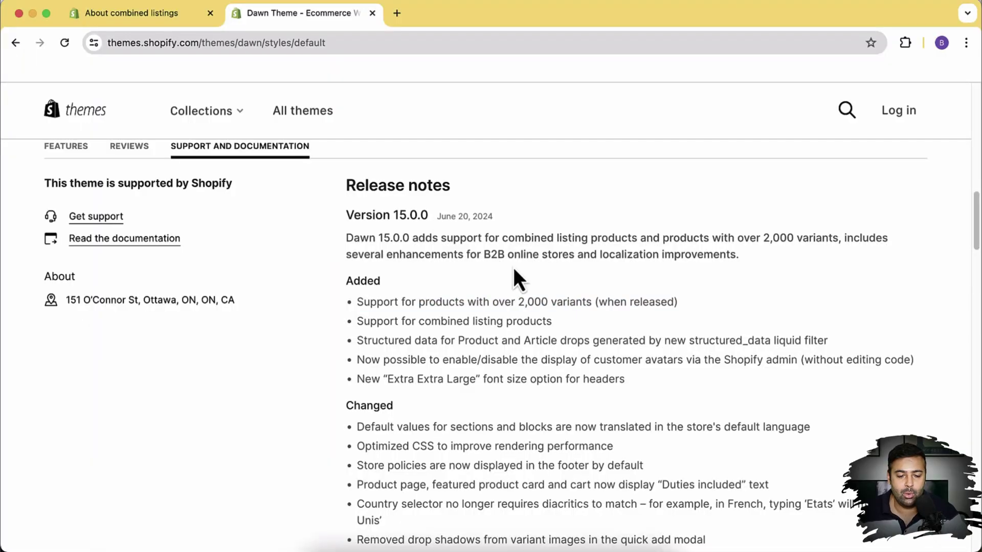
Open the devwebsensepro Shopify store admin in a new browser tab.
left_click(397, 13)
type("dev")
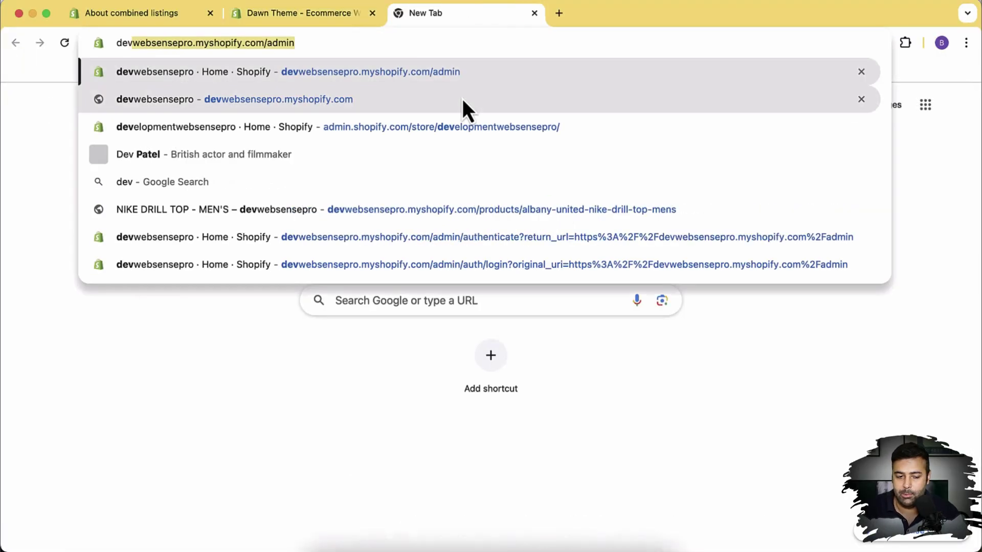
key("Return")
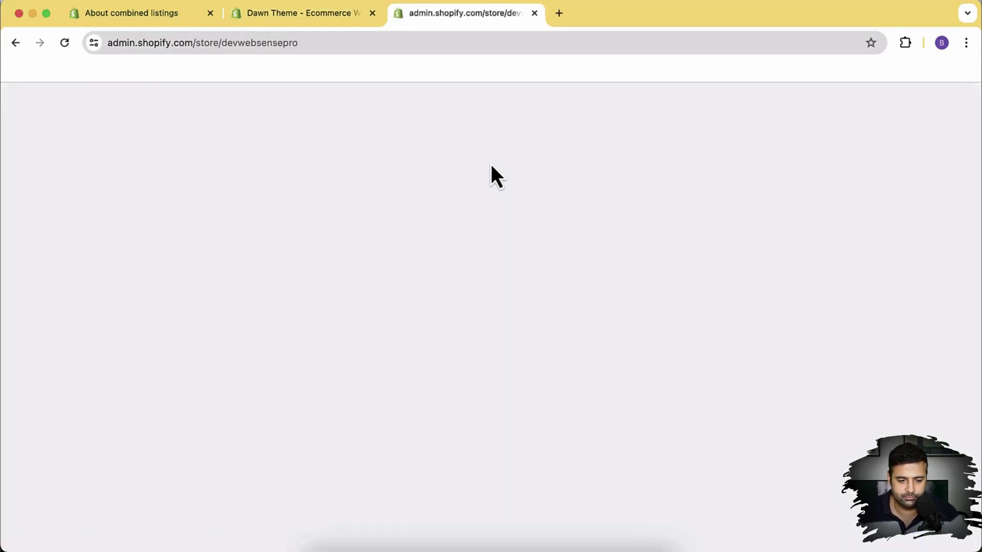
Open the NIKE DRILL TOP - MEN'S product from the store's product list and go to its Variants section.
left_click(109, 182)
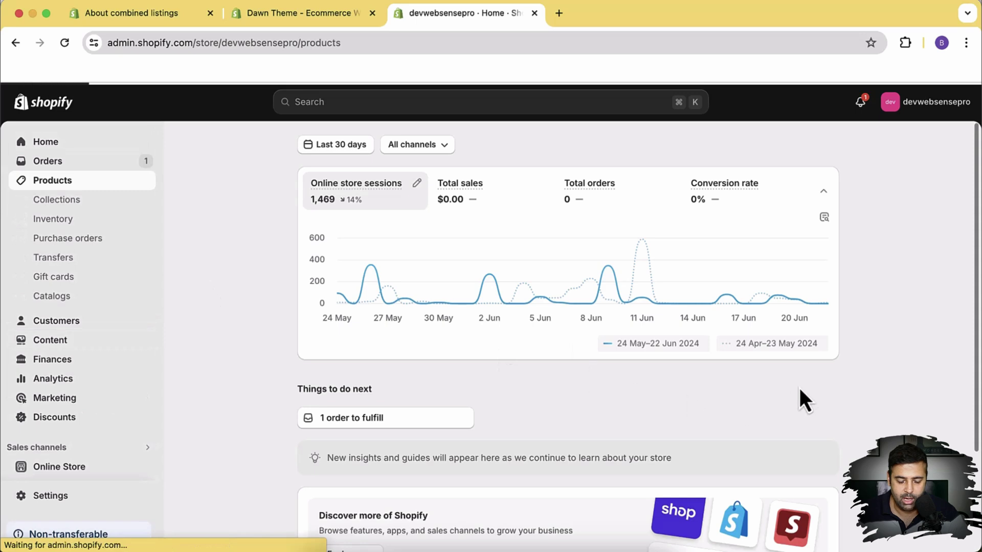
scroll(566, 322, "down", 3)
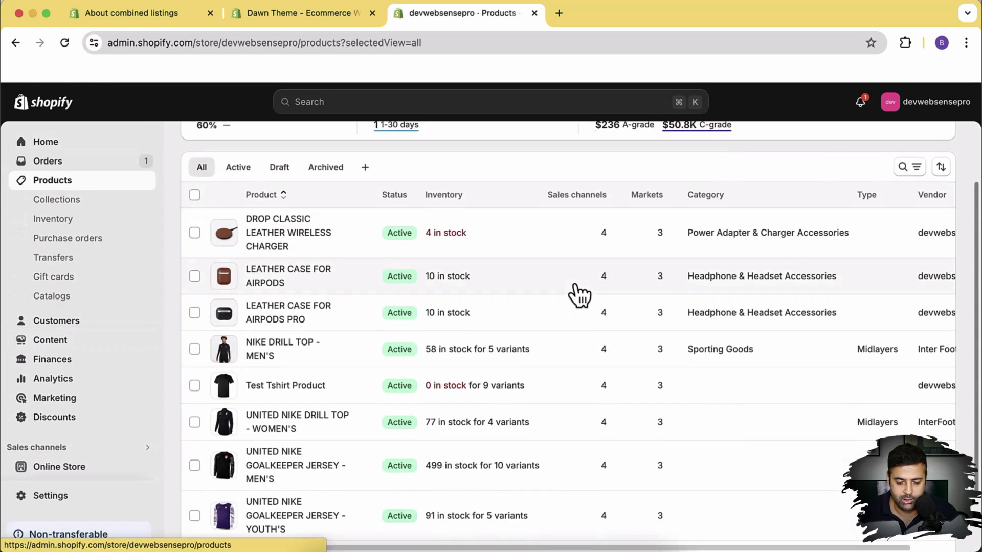
scroll(608, 292, "down", 2)
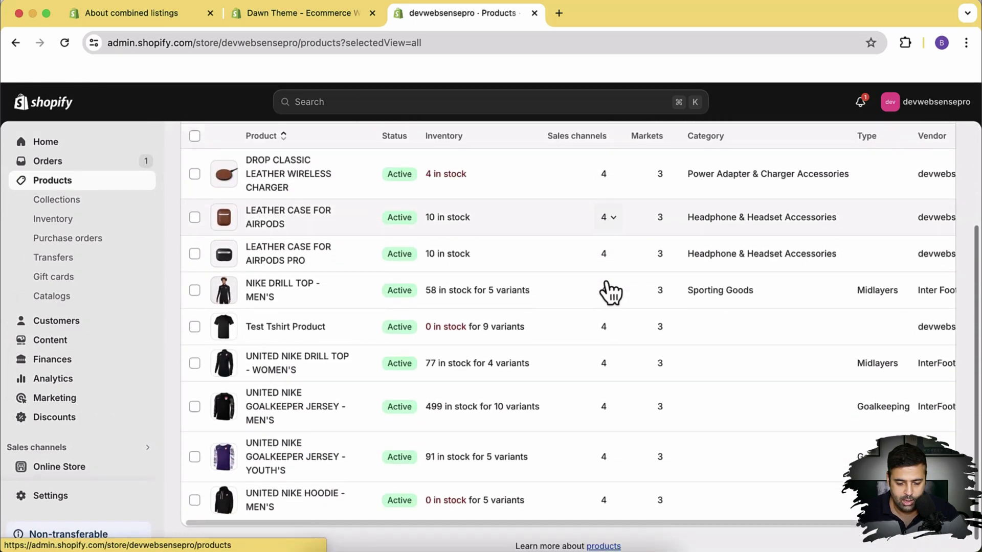
left_click(344, 302)
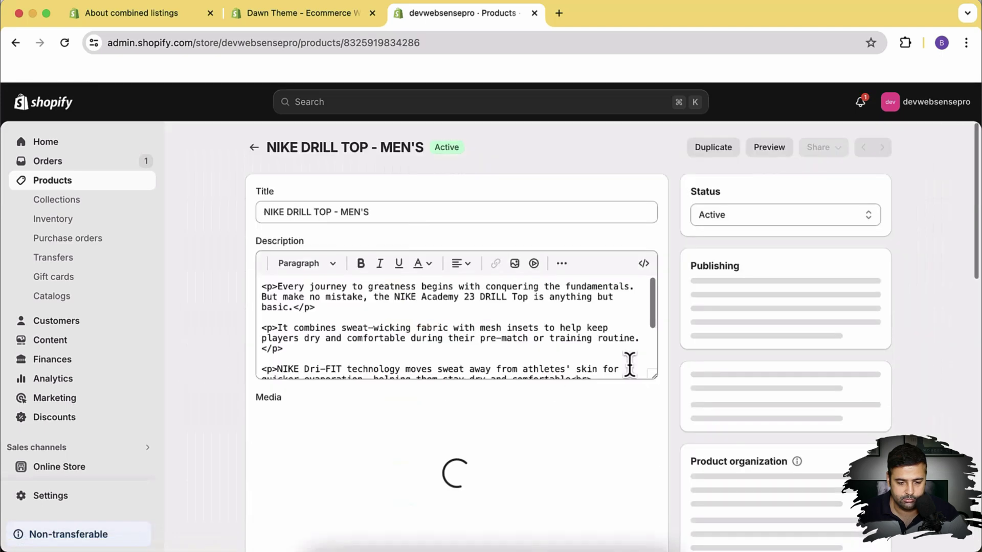
scroll(671, 246, "down", 10)
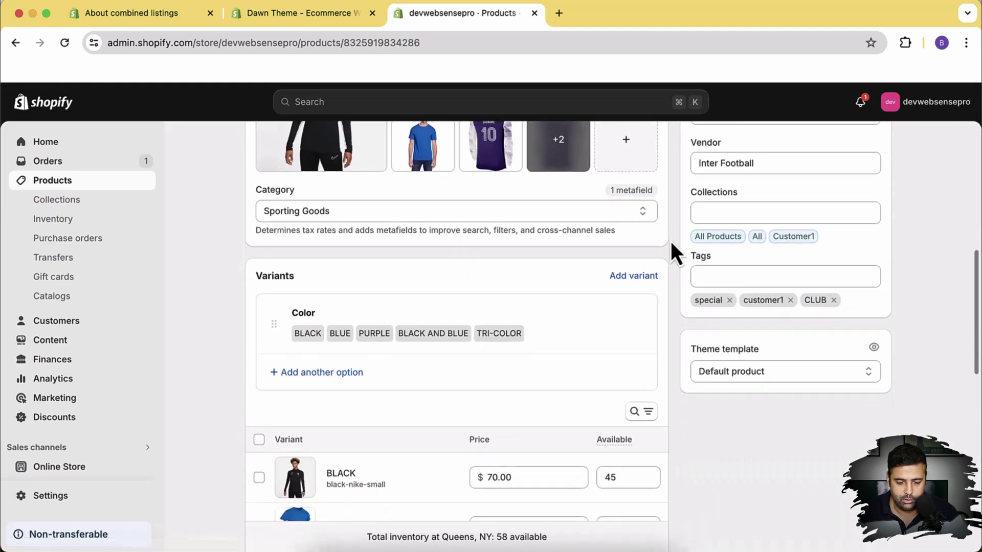
scroll(676, 316, "up", 3)
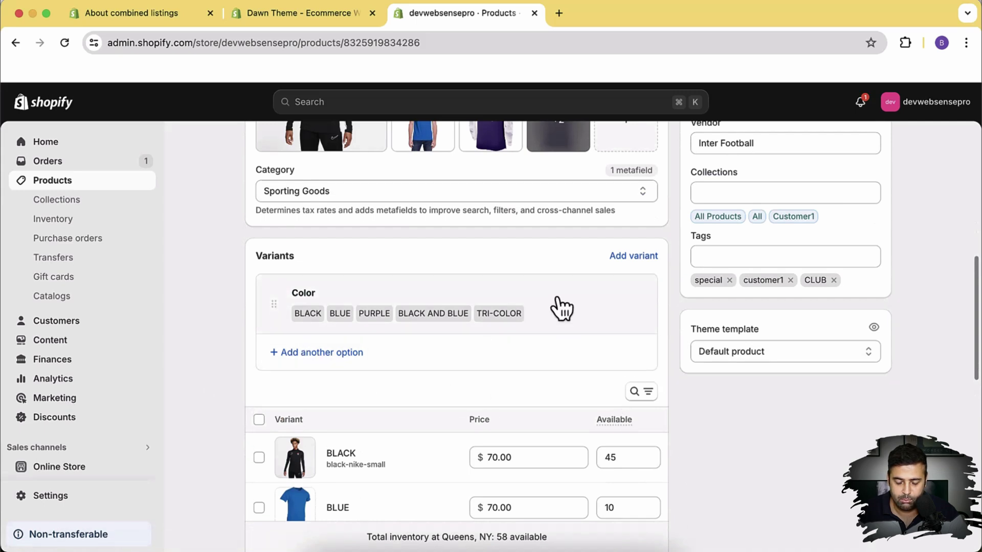
scroll(572, 337, "up", 10)
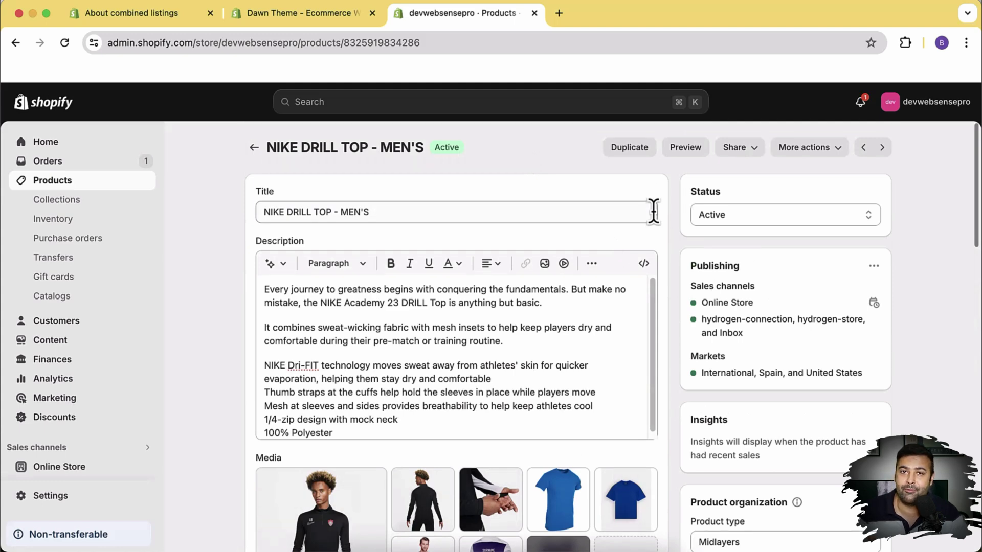
scroll(653, 212, "down", 9)
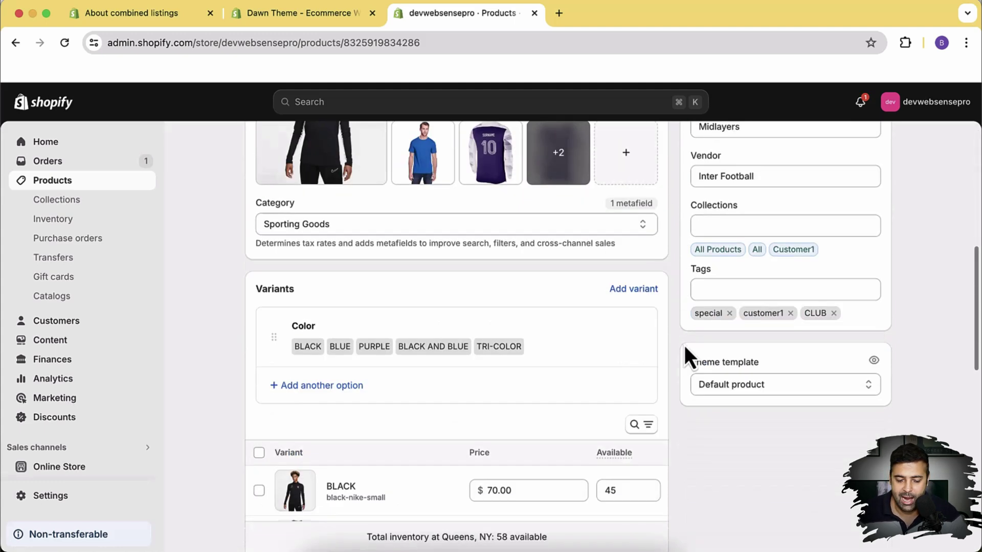
left_click(342, 339)
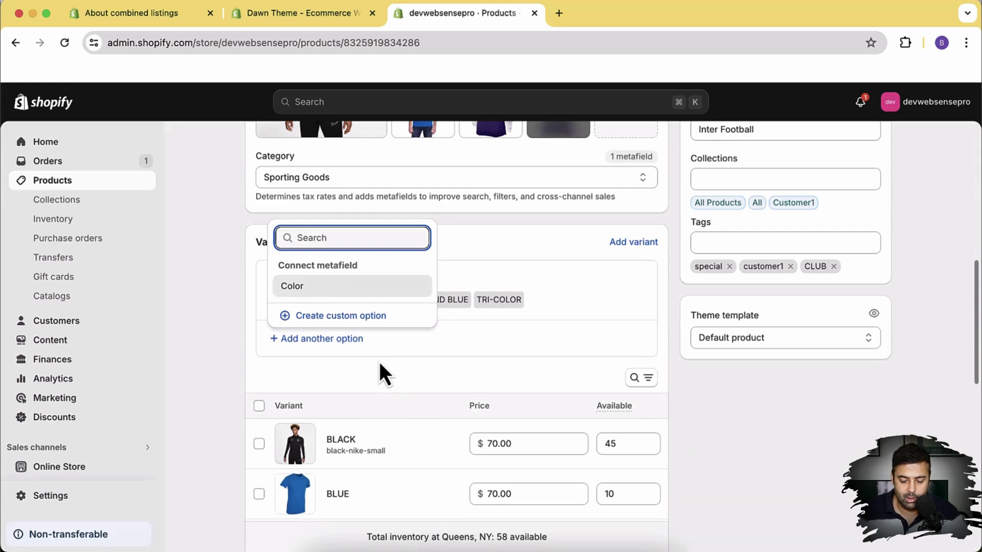
type("Sl")
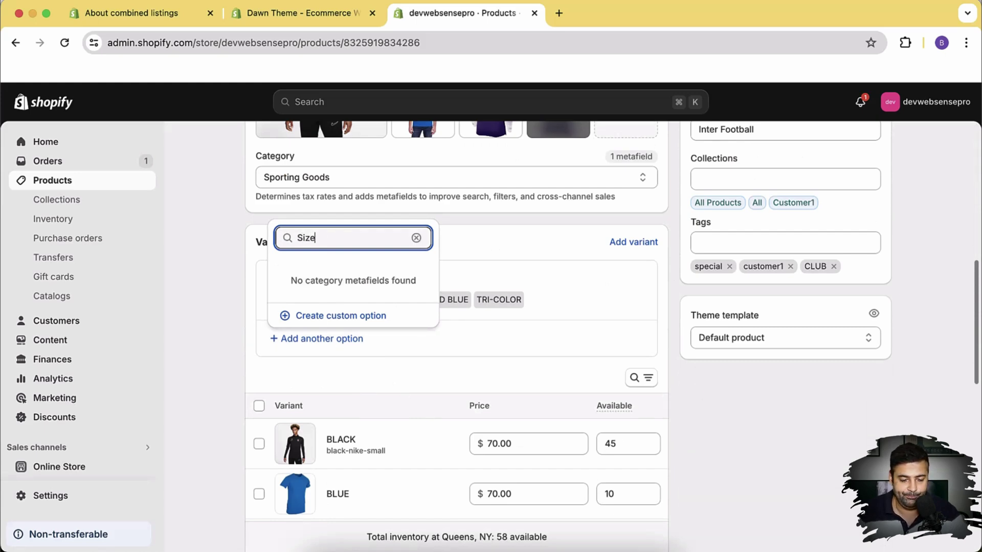
type("ze")
left_click(476, 399)
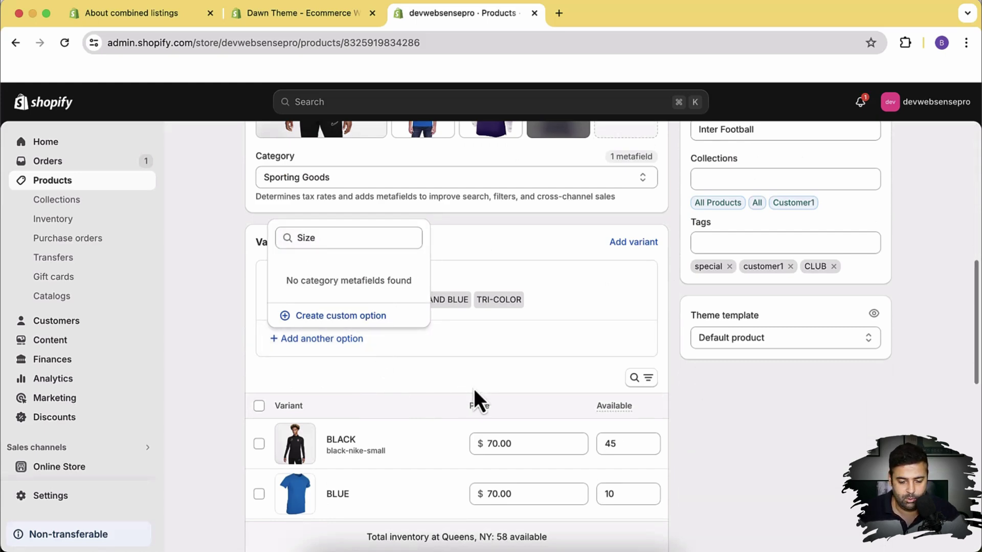
Add a custom variant option named Size to the product.
left_click(327, 340)
type("s")
type("a")
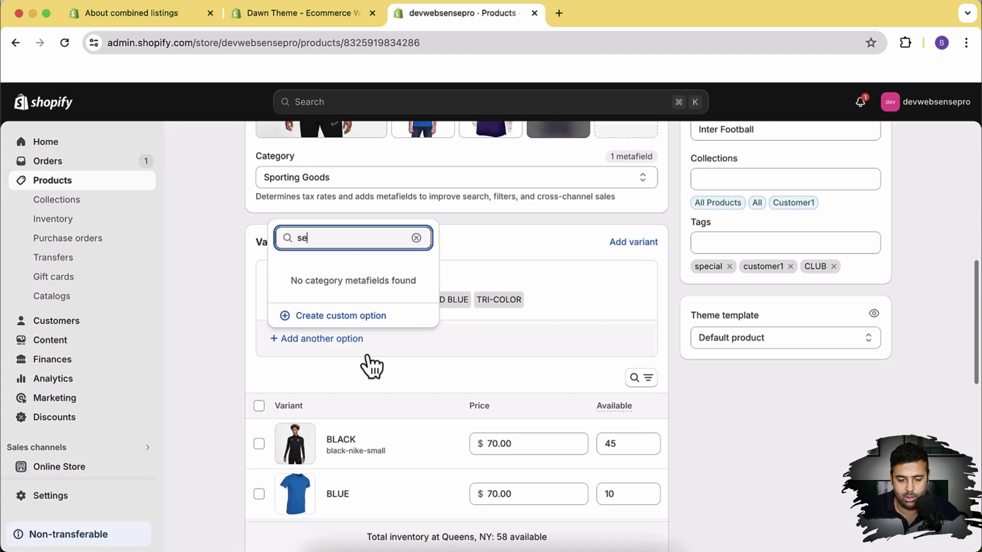
key("BackSpace")
key("BackSpace")
left_click(375, 318)
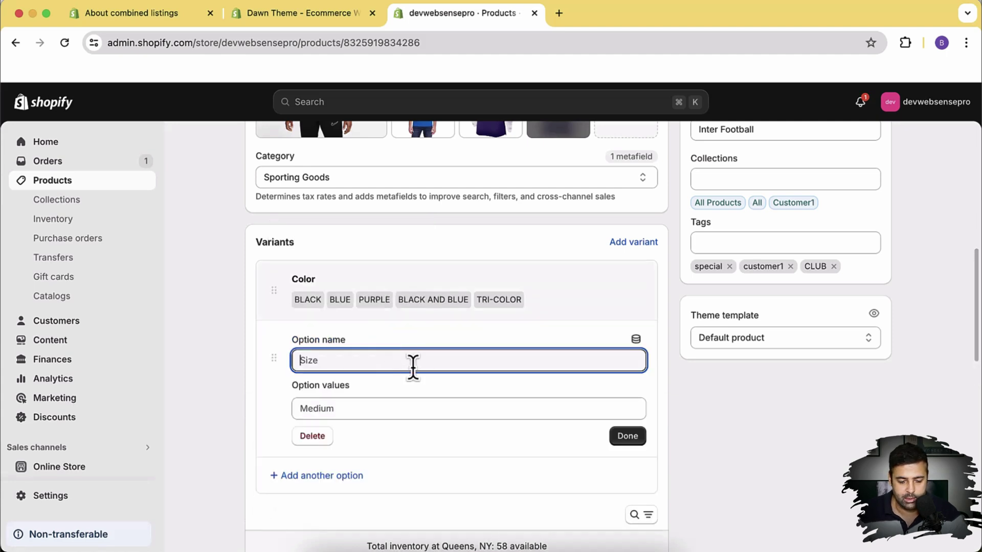
type("Size")
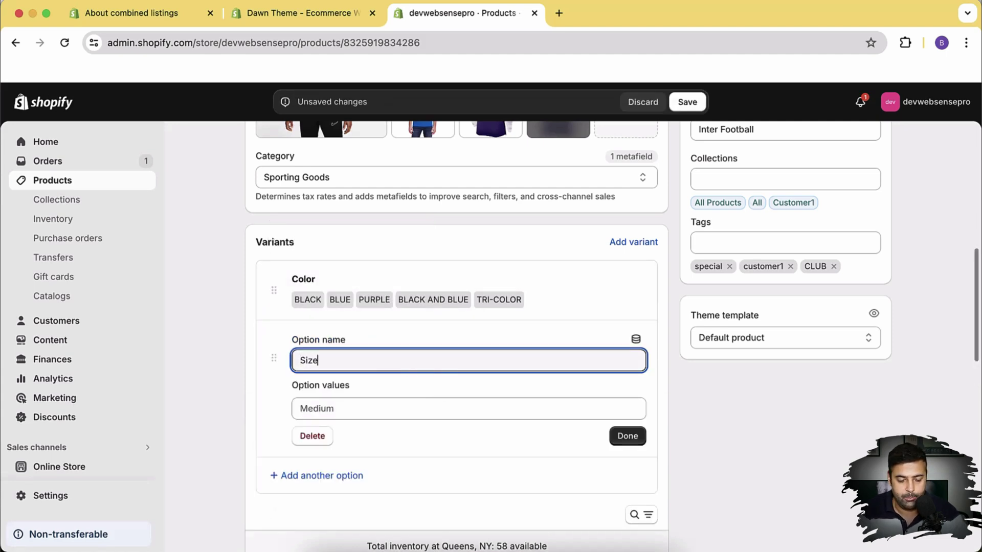
Enter Small, Medium, Large and Extra Large as the values of the Size option.
key("Tab")
type("Small")
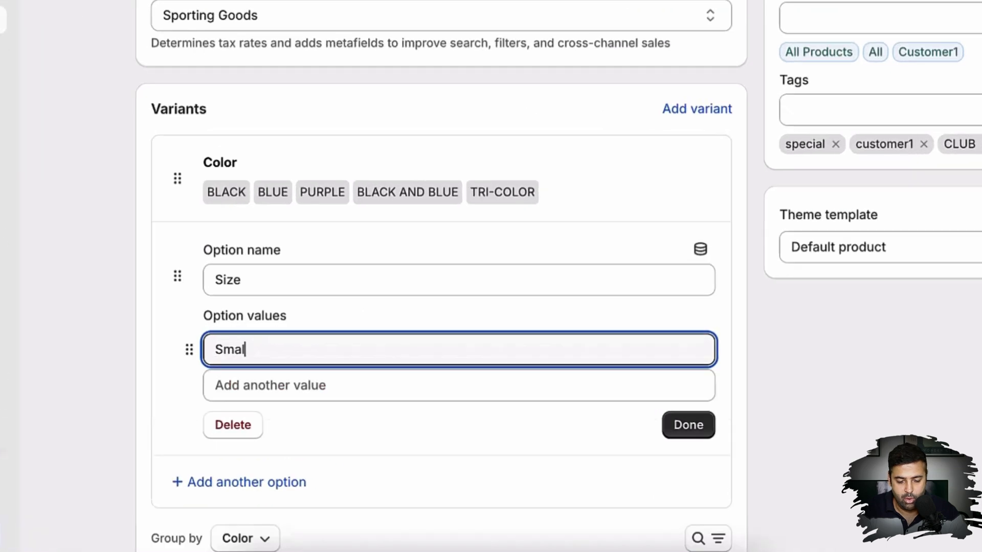
key("Tab")
type("Medium")
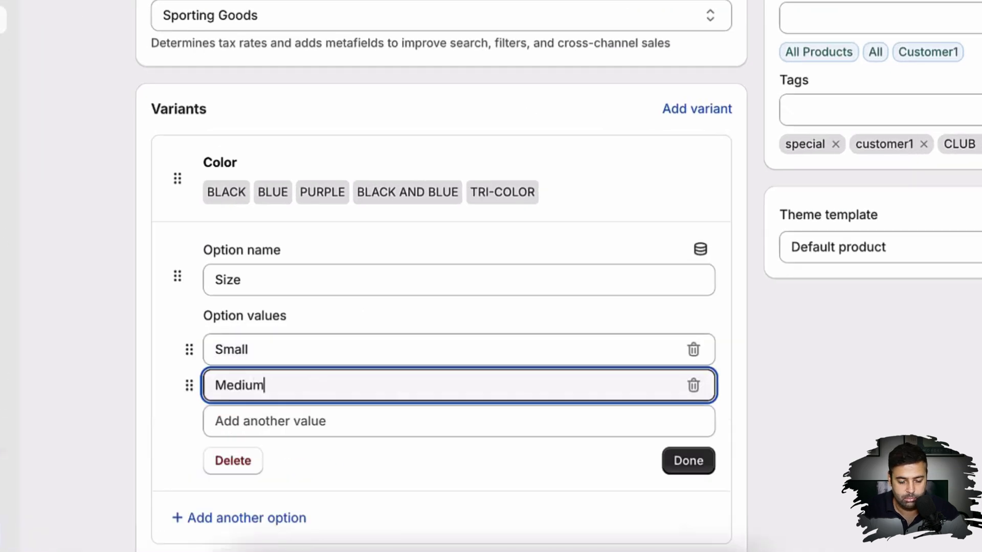
key("Tab")
type("IAR")
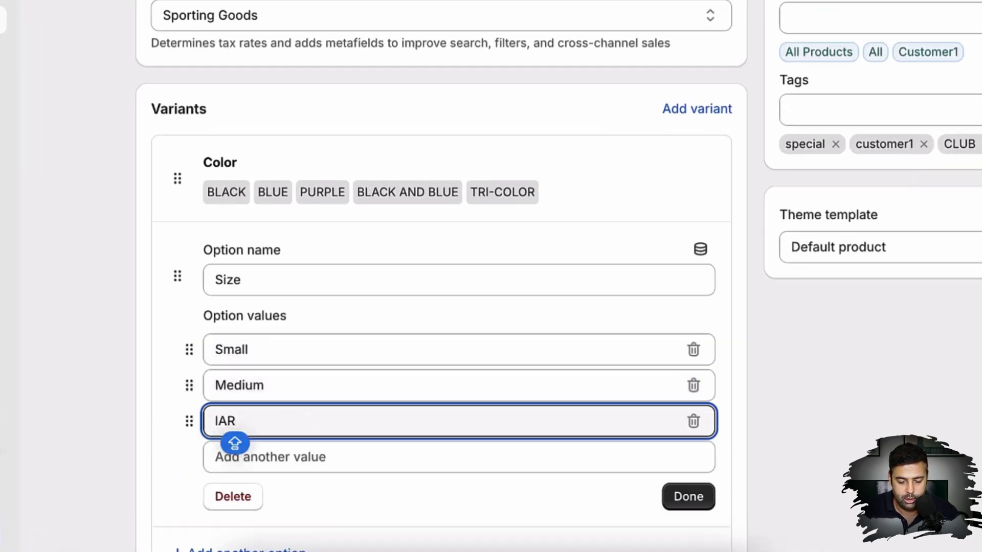
key("Caps_Lock")
key("BackSpace")
key("BackSpace")
key("BackSpace")
type("Large")
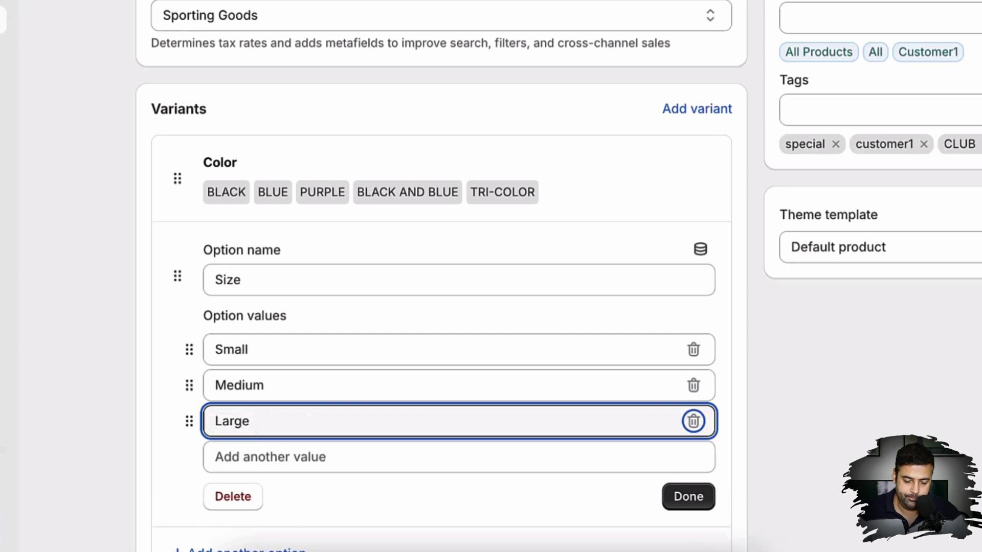
left_click(351, 455)
type("Extra Large")
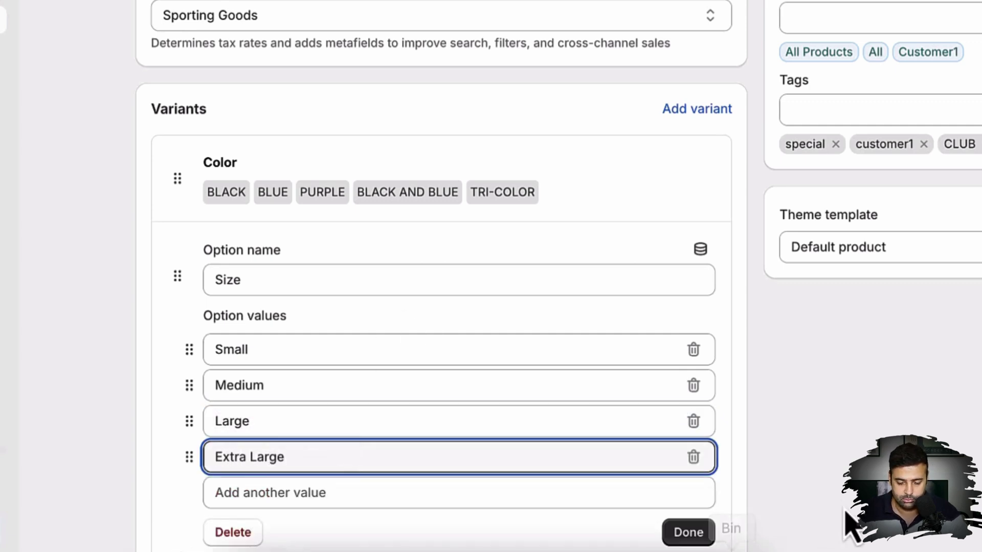
Finish editing the Size option and save the product.
scroll(751, 491, "down", 3)
left_click(690, 357)
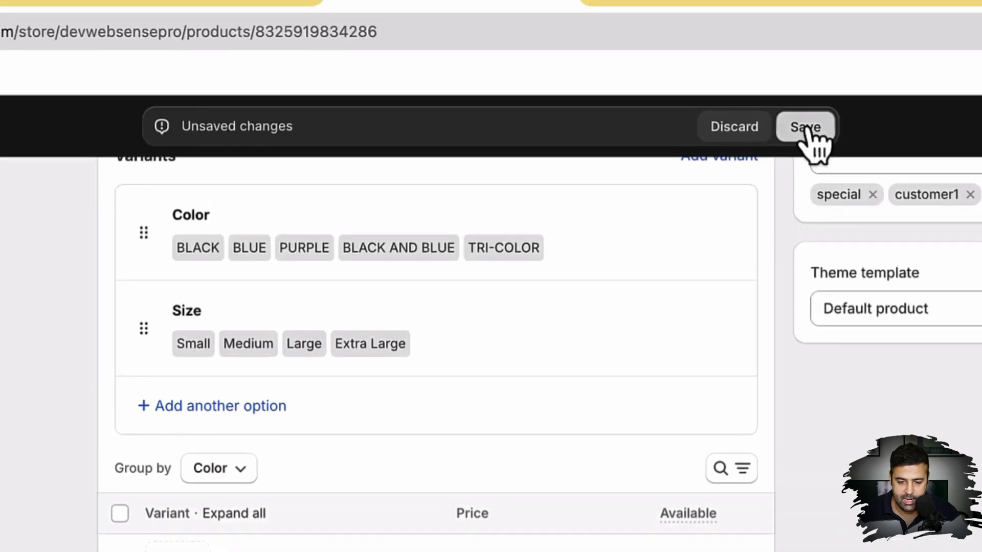
left_click(807, 128)
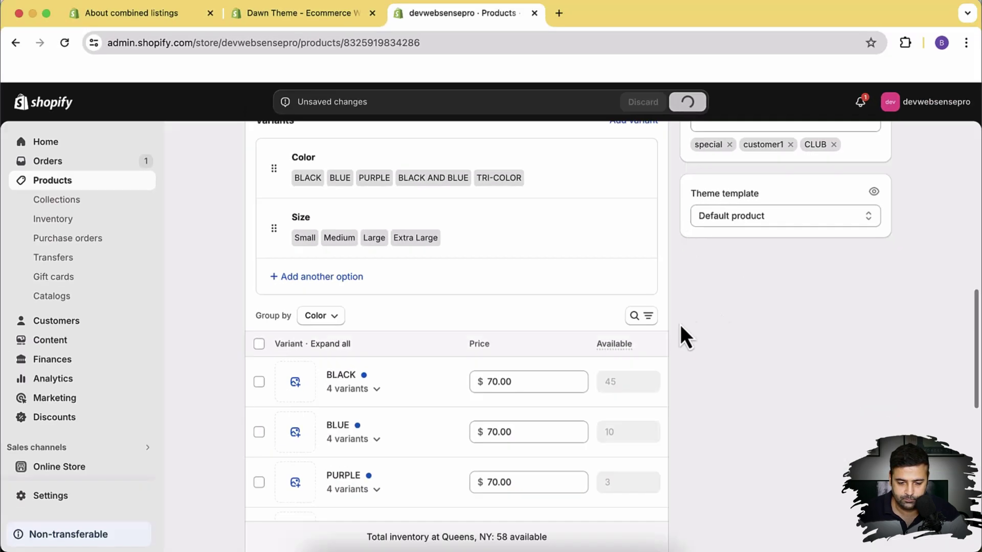
Add another custom variant option named Material below Size.
scroll(438, 442, "up", 5)
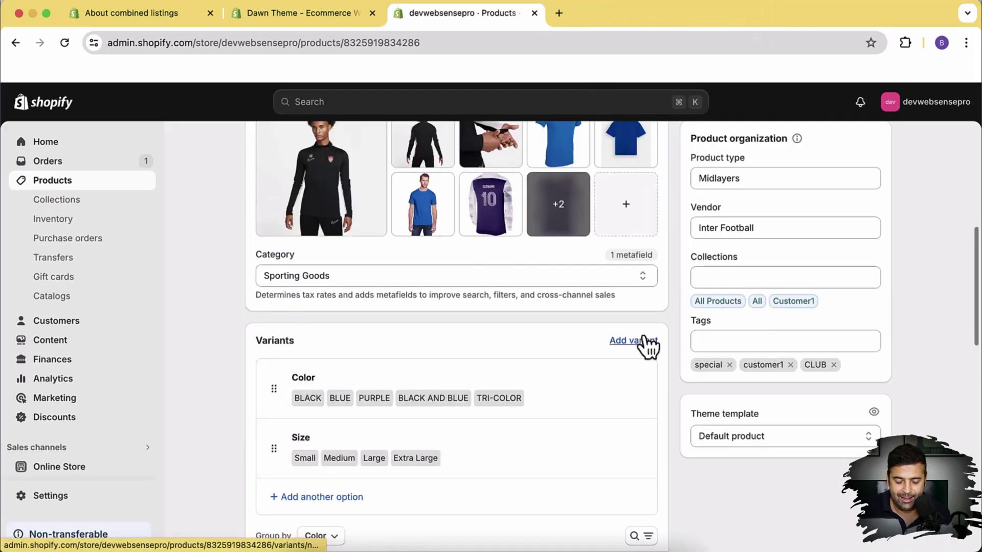
scroll(680, 279, "down", 4)
scroll(680, 289, "down", 1)
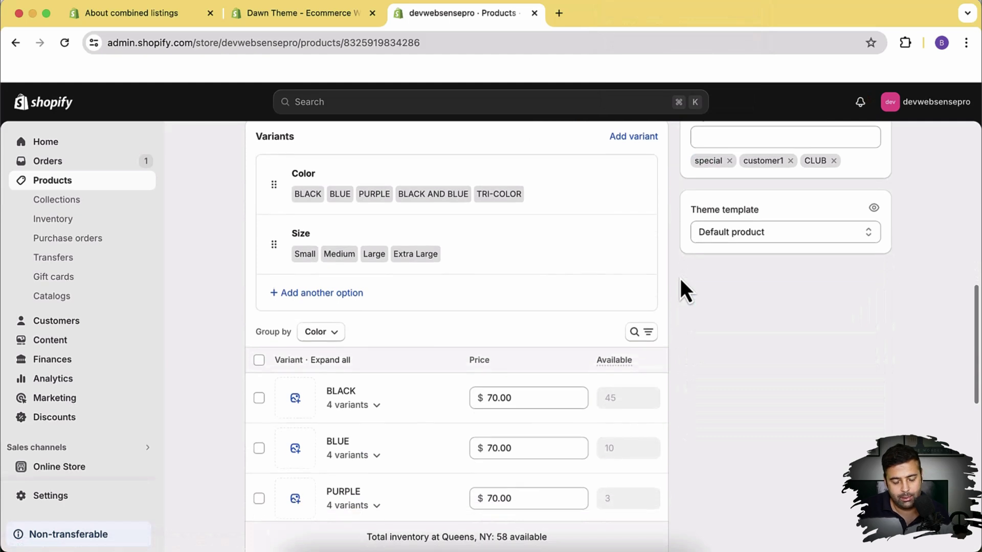
scroll(662, 256, "up", 1)
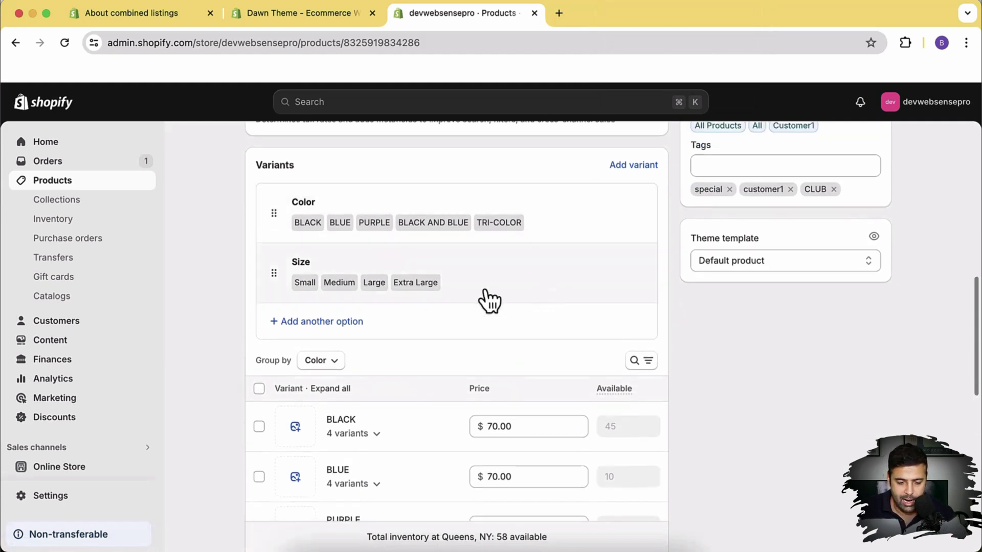
left_click(331, 322)
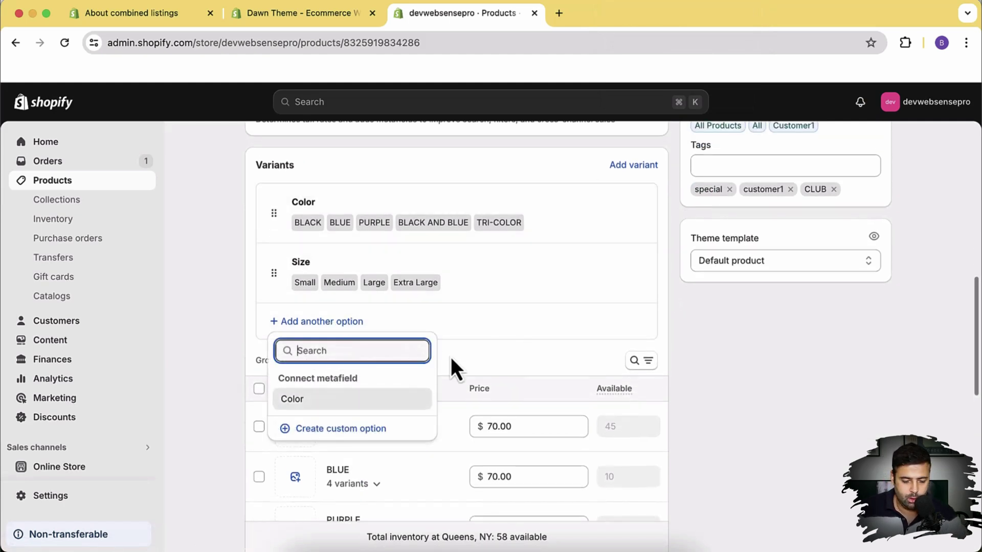
left_click(367, 429)
type("Met")
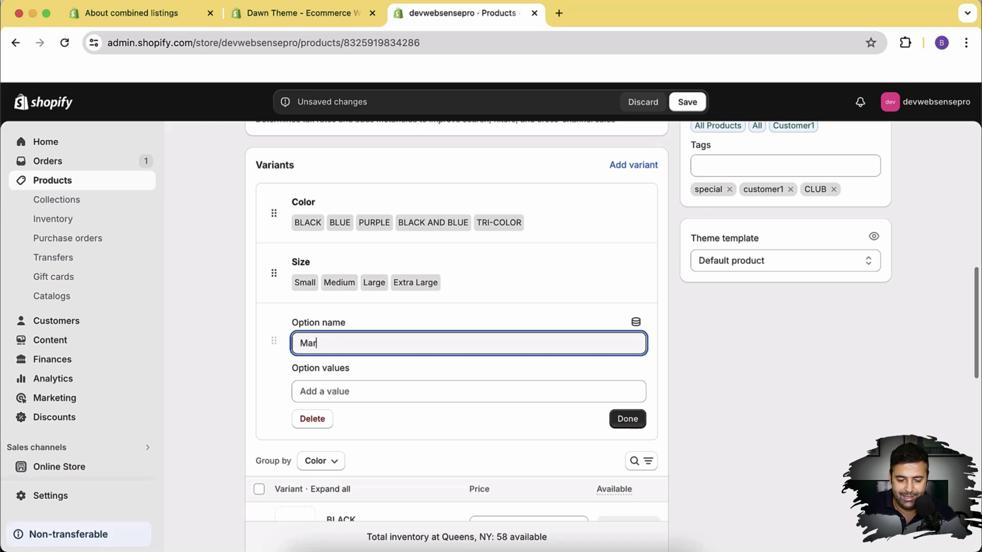
type("erial")
key("Tab")
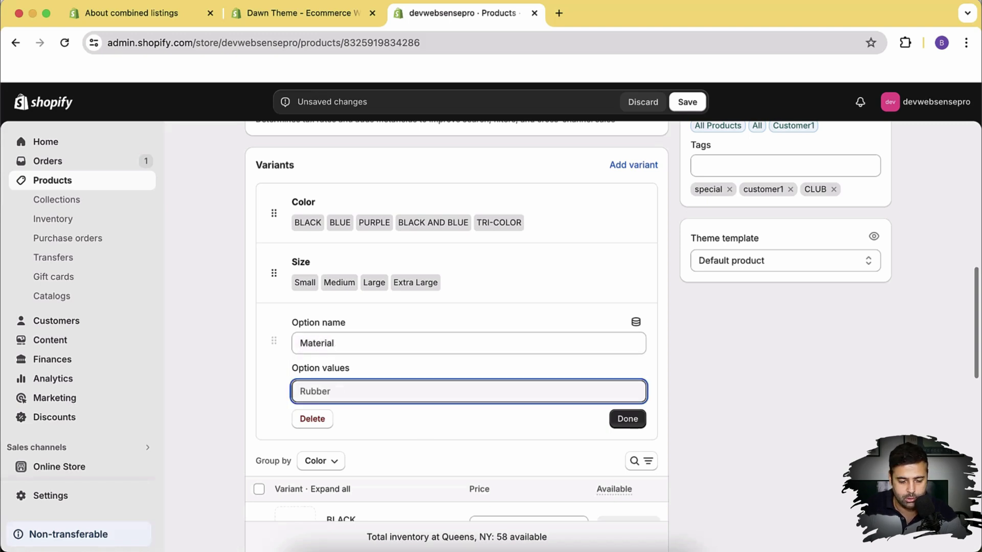
Enter Cotton, Polyester and 50% Cotton as the values of the Material option and save the product.
type("Coo")
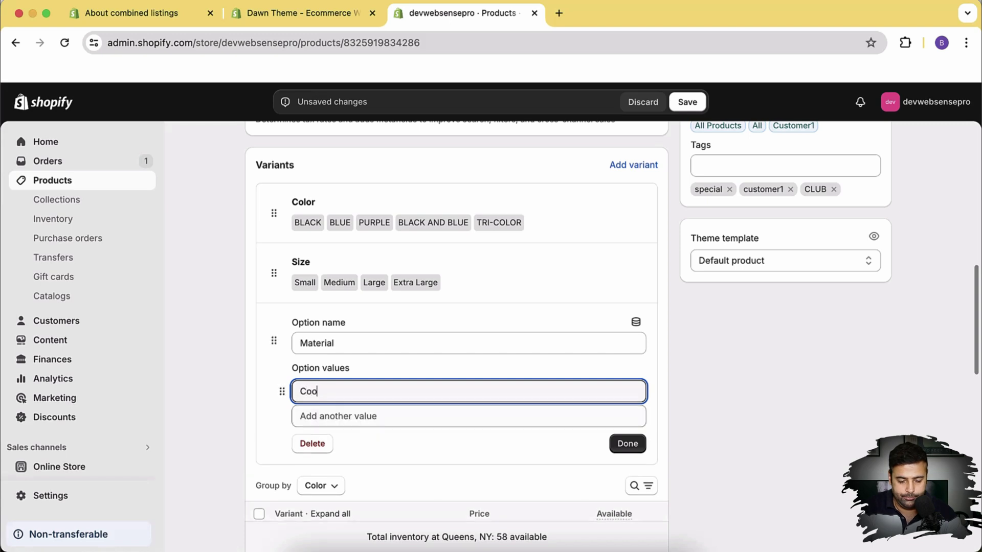
type("ton")
key("Tab")
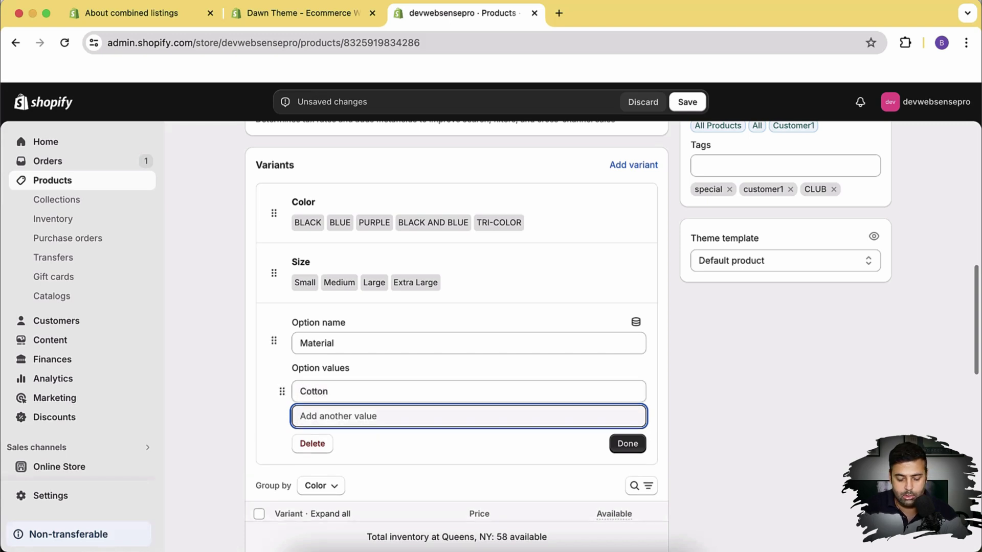
type("Polyester")
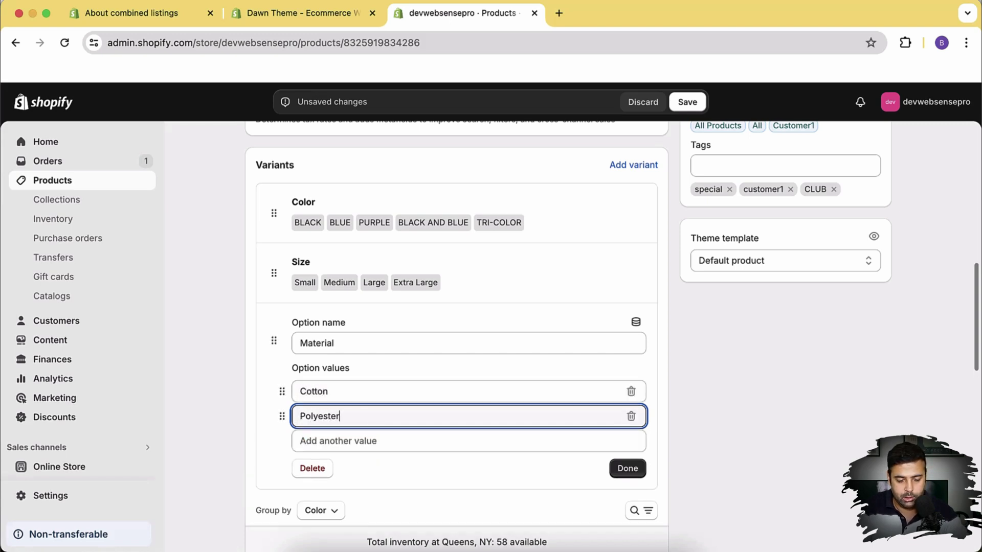
key("Tab")
type("50%")
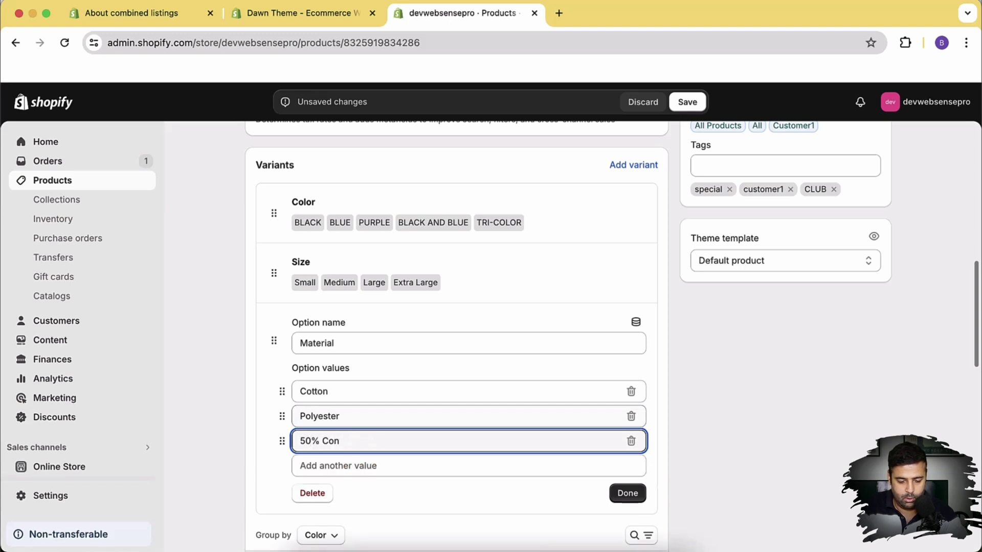
type(" Cotton")
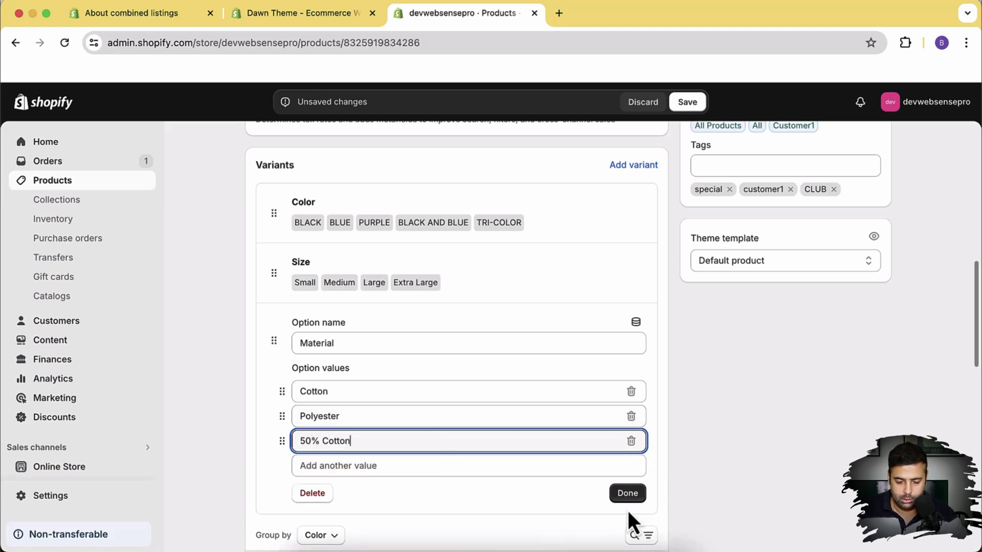
left_click(627, 493)
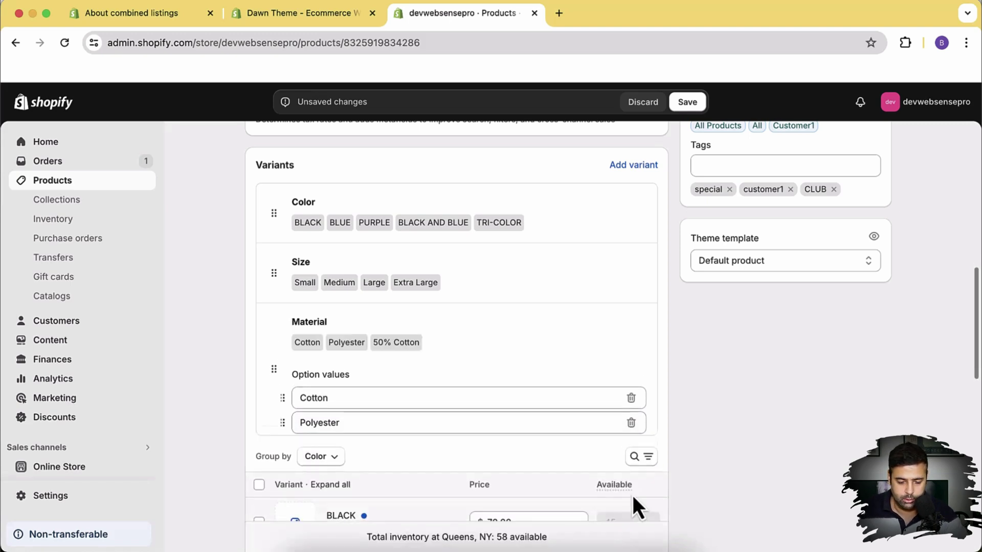
left_click(687, 104)
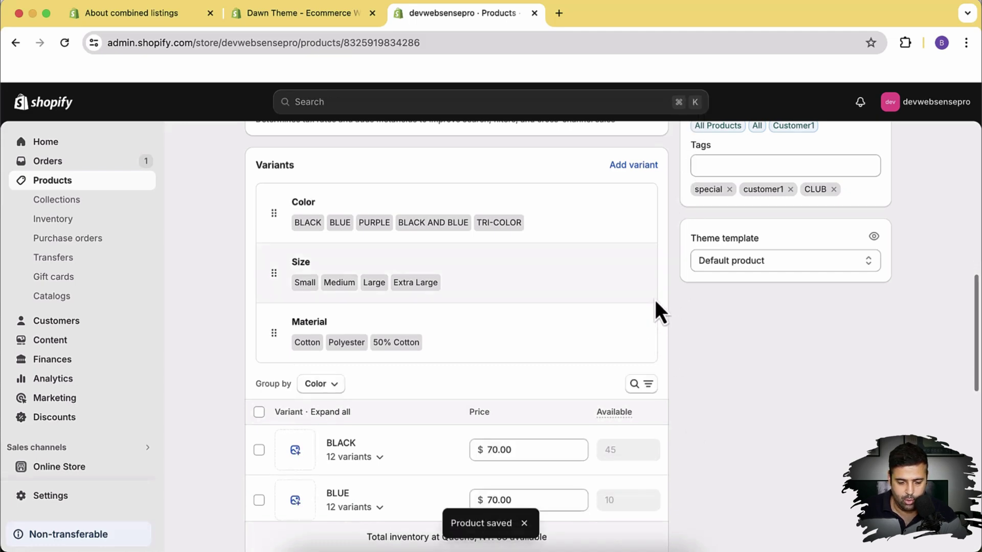
scroll(659, 327, "down", 2)
scroll(659, 343, "up", 4)
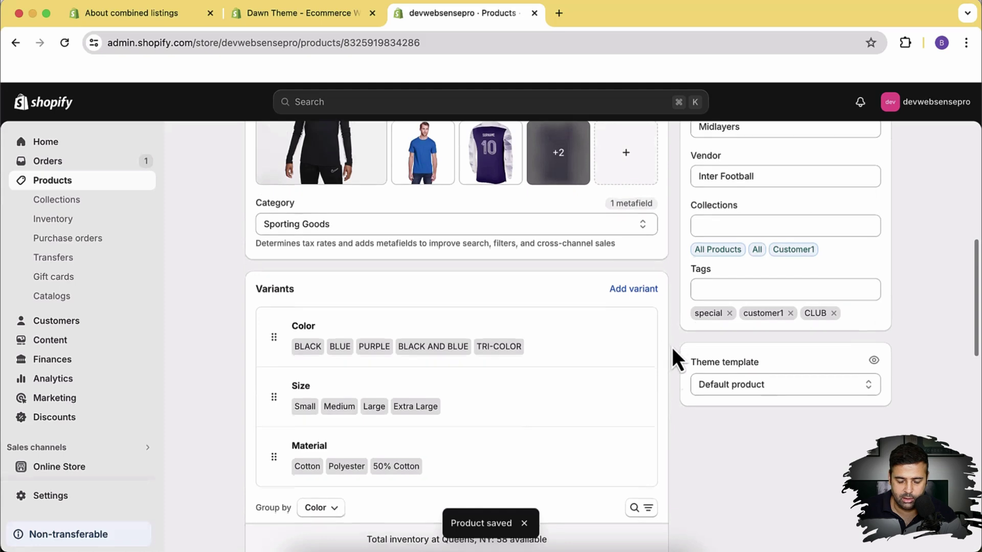
left_click(630, 268)
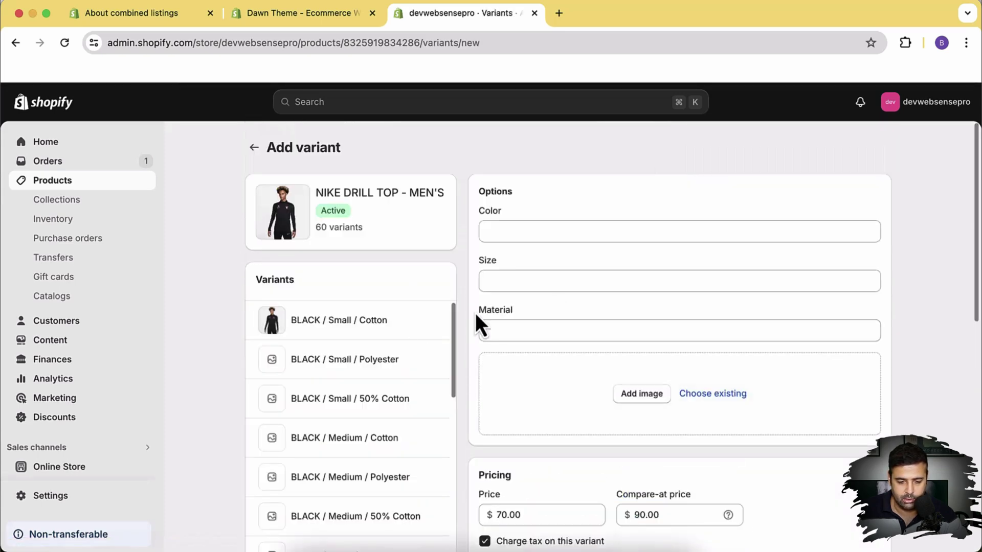
left_click(253, 148)
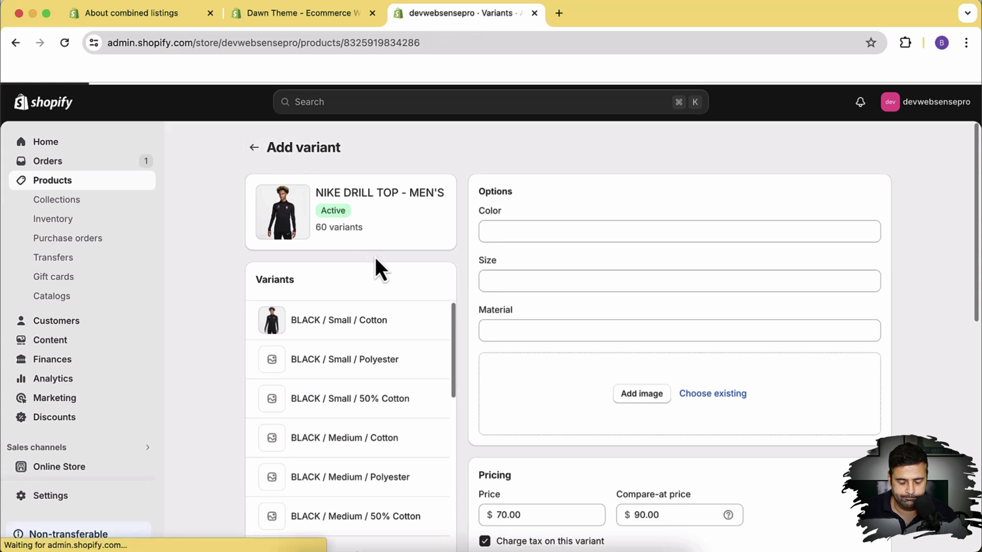
Open the Color option for editing and add the values PUPRPLE and MERGENTA.
scroll(685, 344, "down", 10)
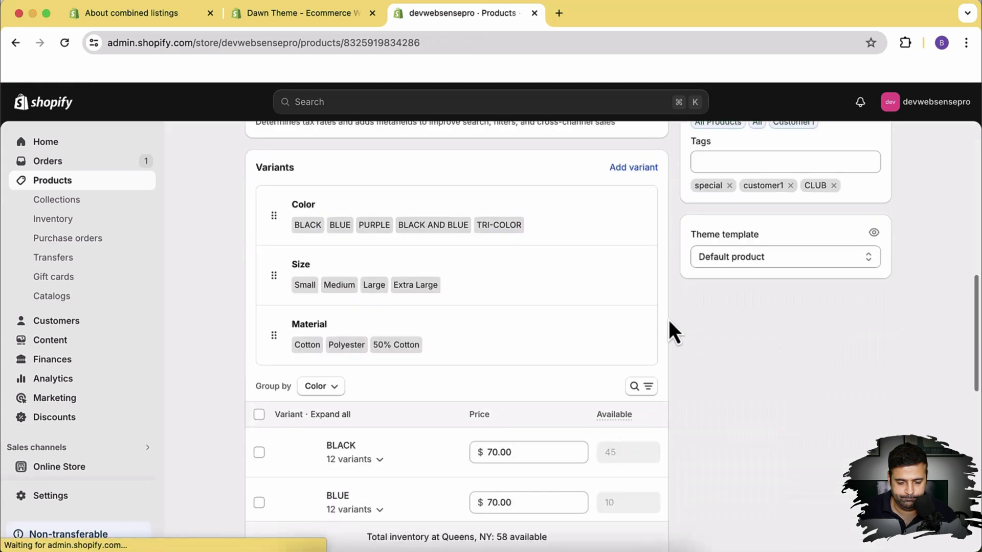
left_click(584, 238)
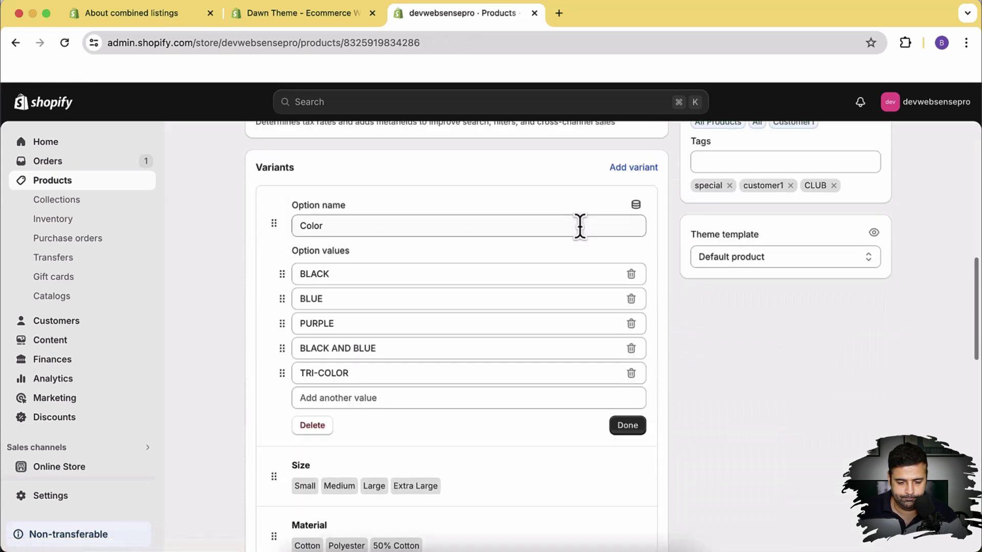
left_click(383, 400)
type("PUPRPLE")
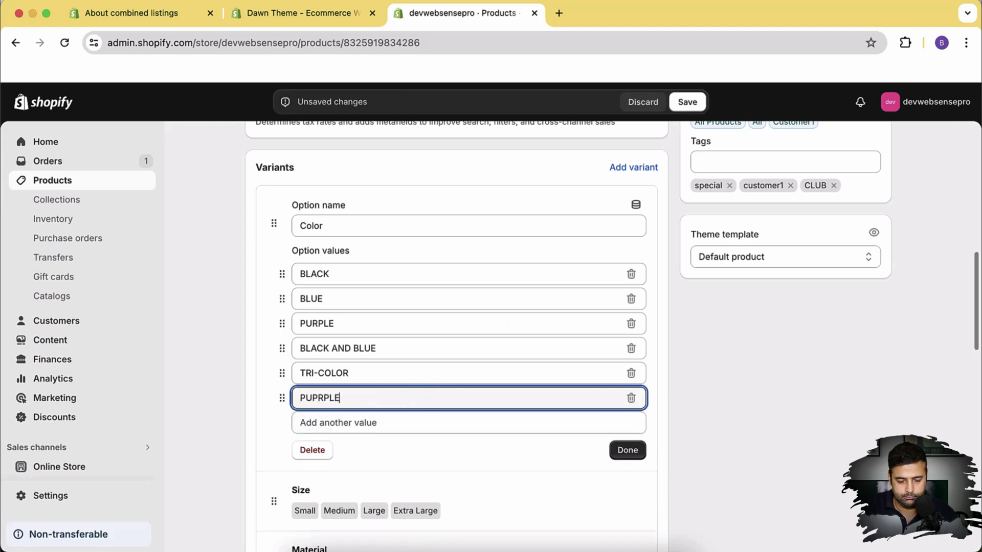
left_click(407, 422)
type("MER")
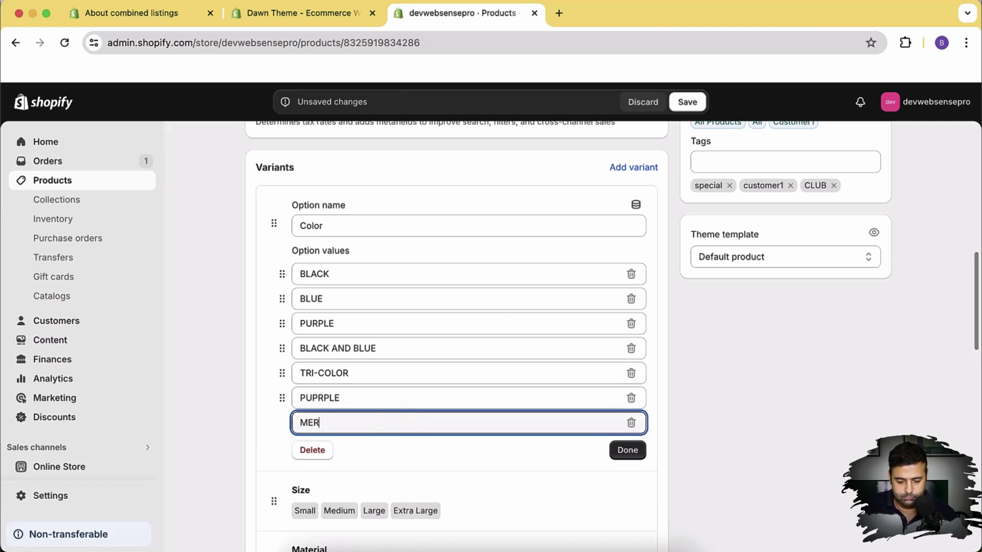
type("GENTA")
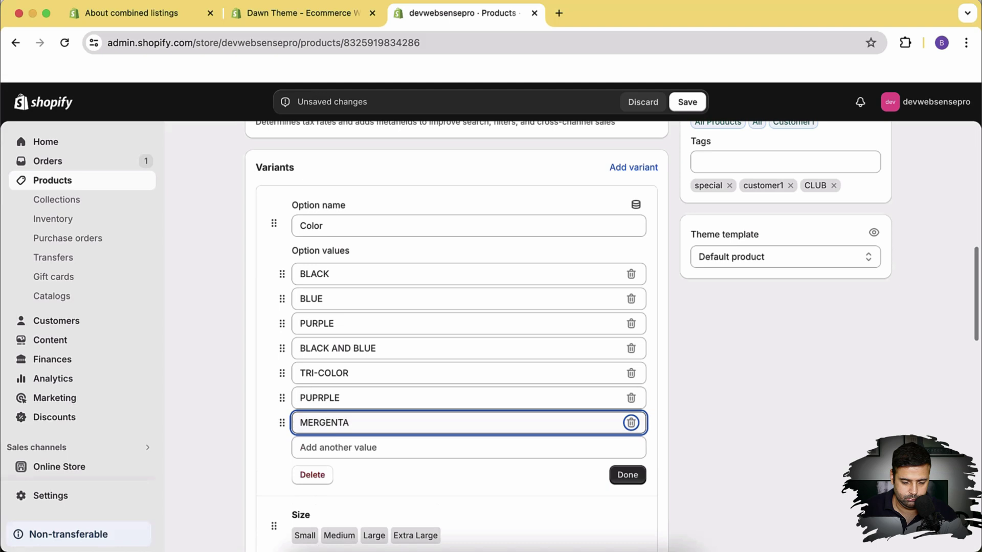
Add BROWN and YELLOW as further values of the Color option.
left_click(372, 449)
type("BROW")
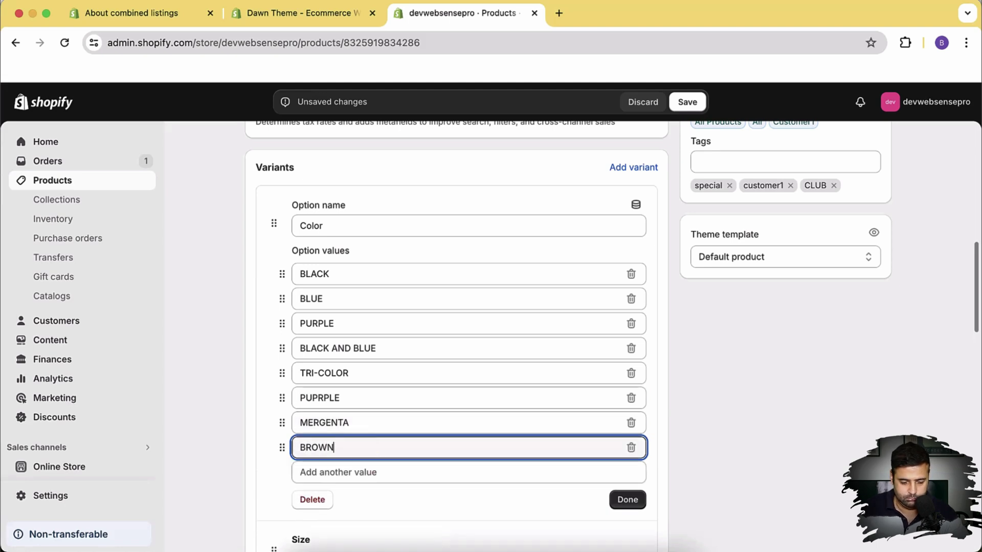
type("N")
left_click(381, 471)
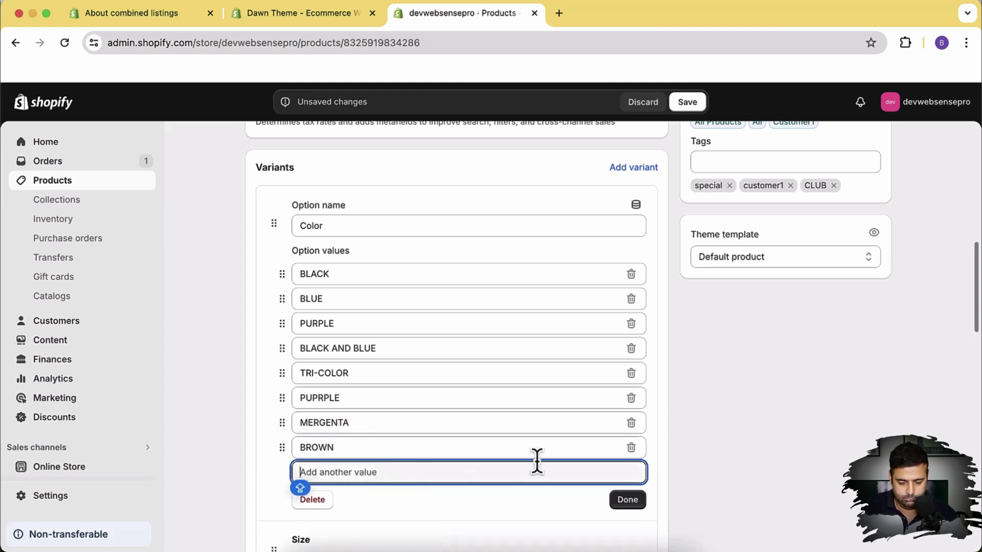
type("YELLO")
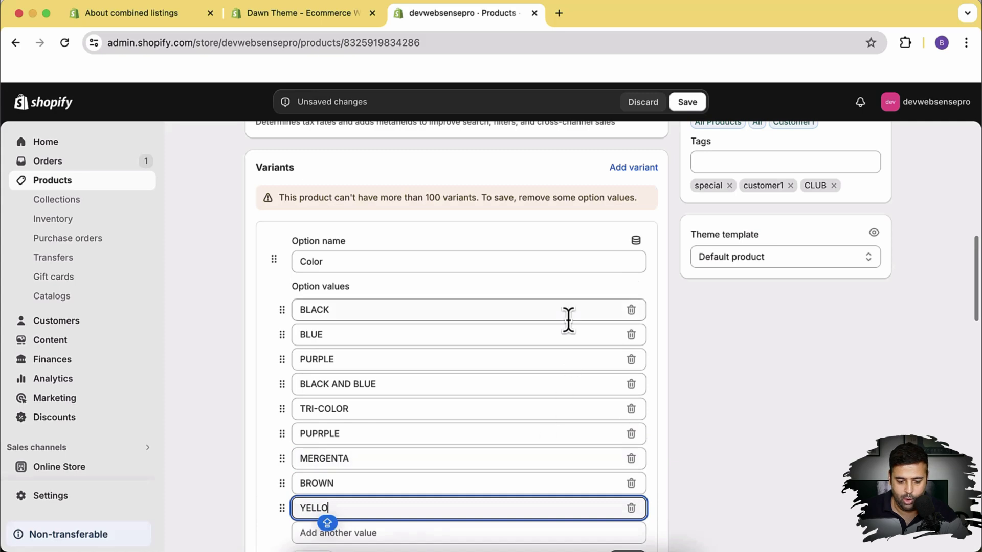
type("W")
scroll(629, 307, "down", 2)
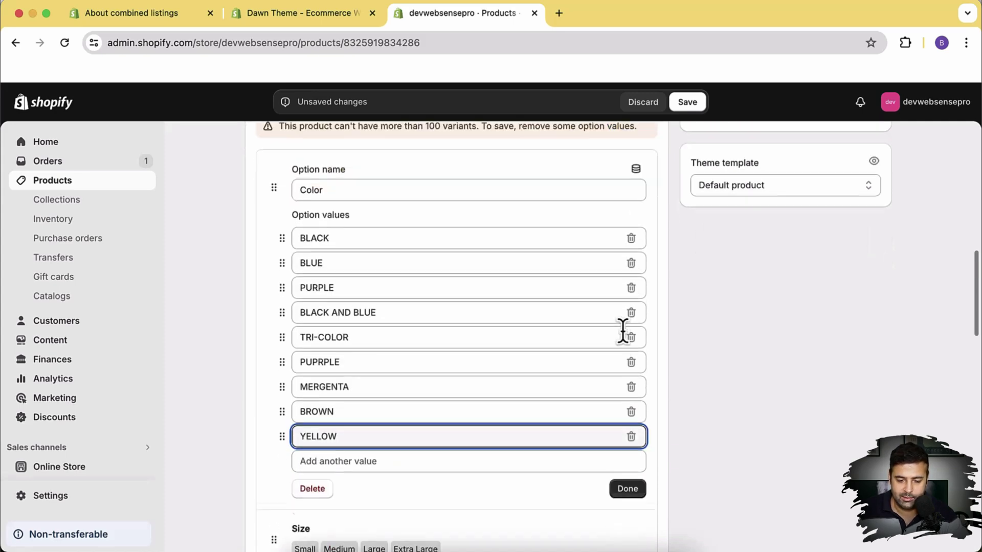
scroll(622, 333, "up", 4)
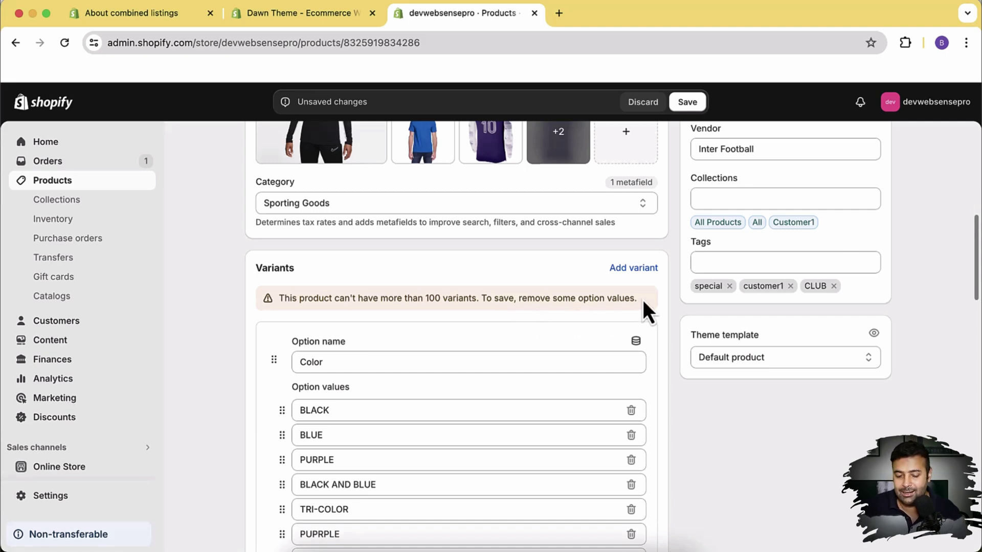
Examine Dawn's release note on combined listing products and the developer documentation on how combined listings work.
left_click(299, 20)
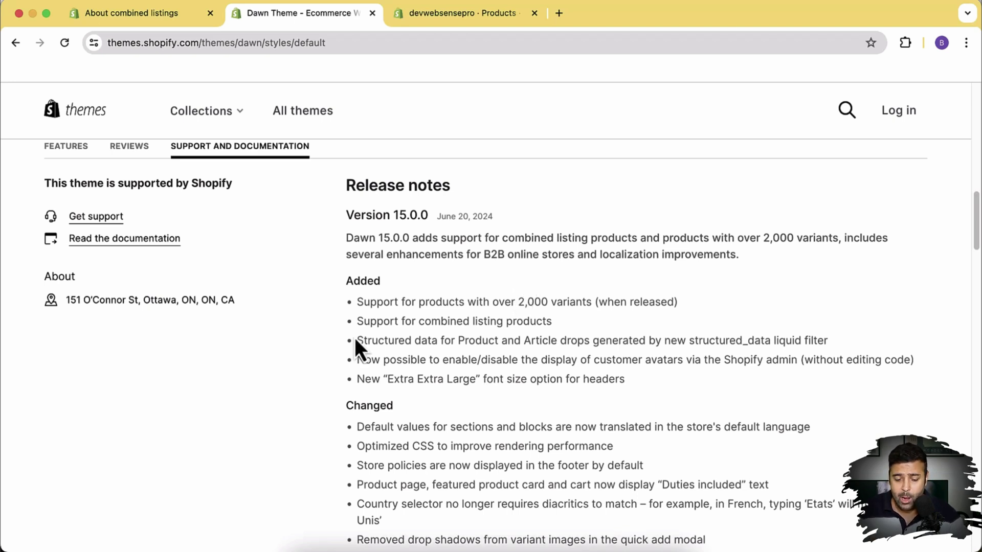
left_click_drag(356, 321, 559, 321)
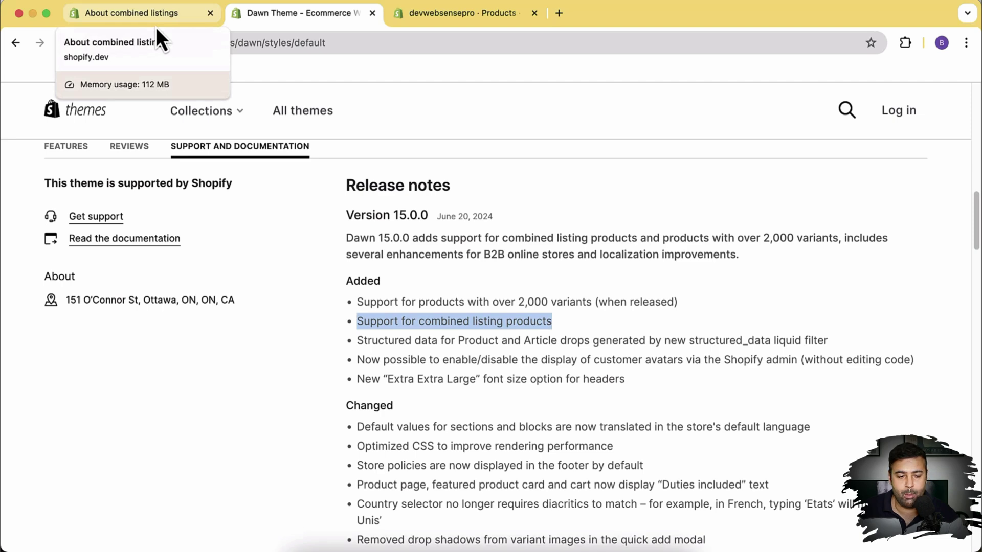
left_click(156, 26)
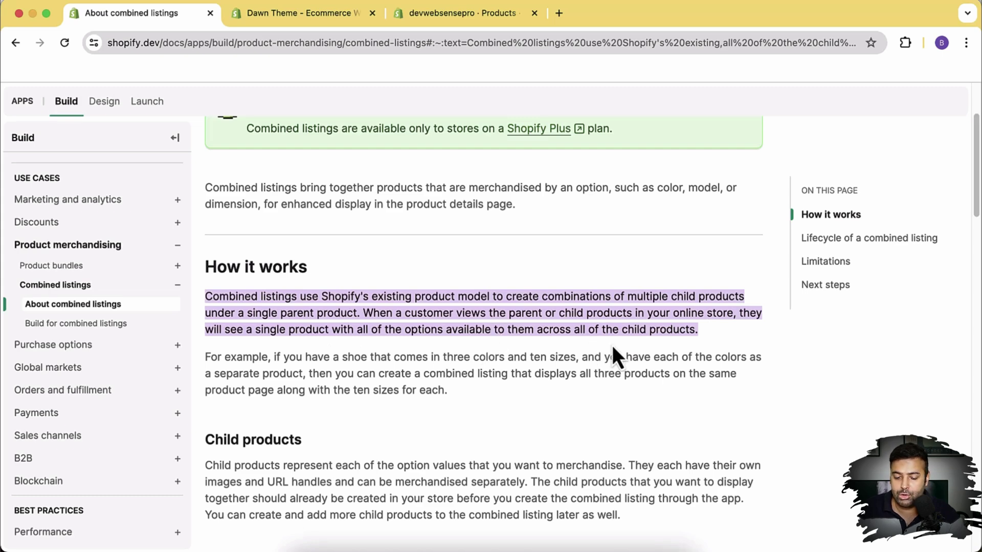
scroll(685, 322, "down", 3)
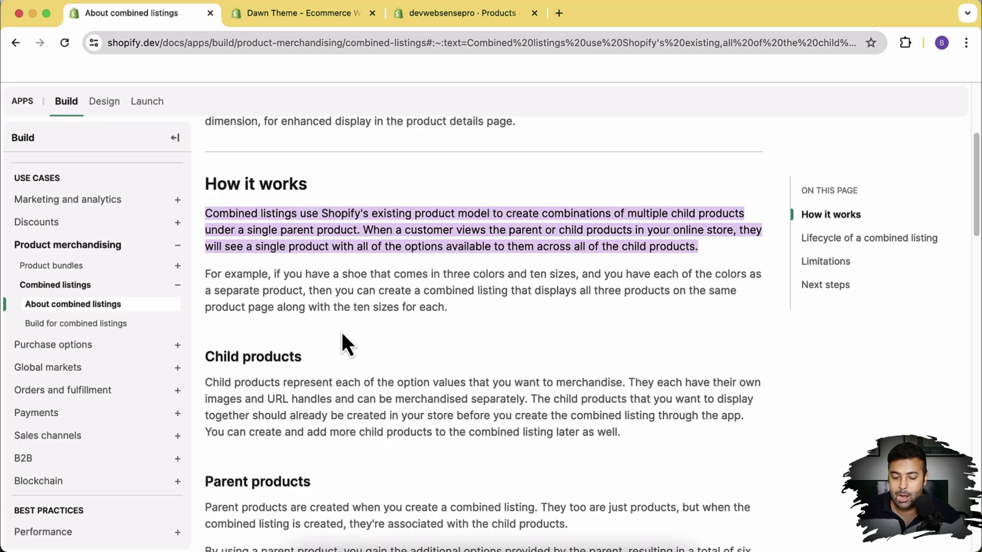
scroll(495, 295, "down", 1)
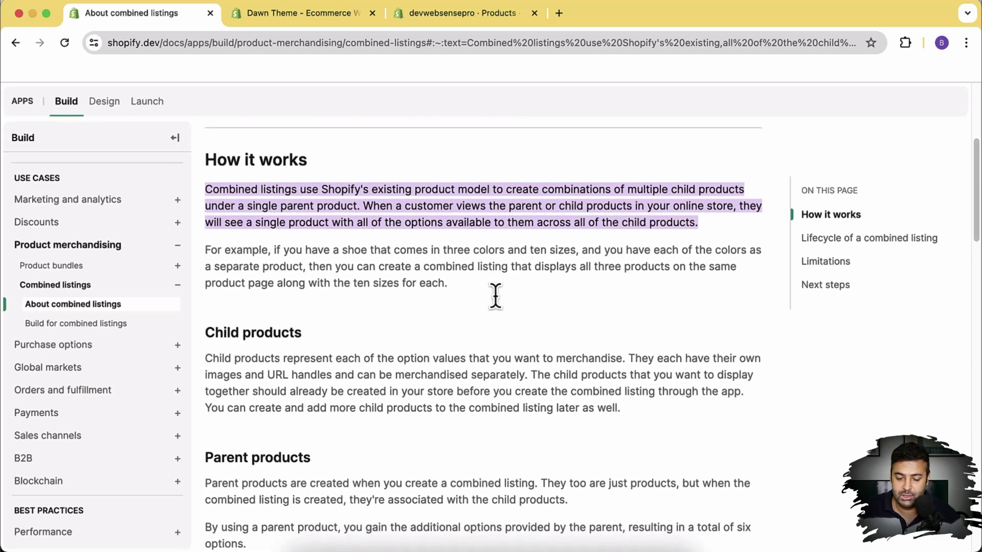
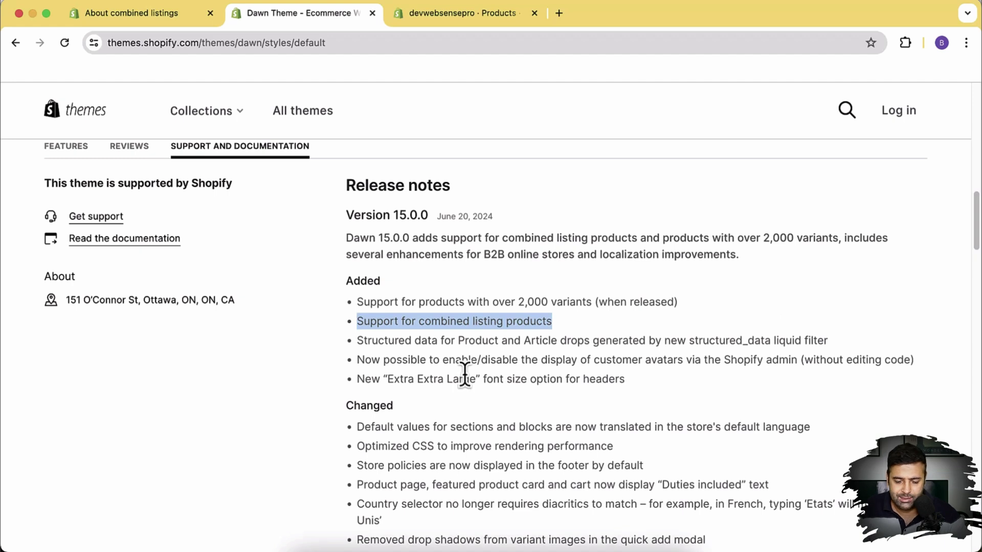
Highlight the Dawn release note about structured data for Product and Article drops.
left_click_drag(357, 340, 763, 337)
left_click(788, 340)
triple_click(789, 338)
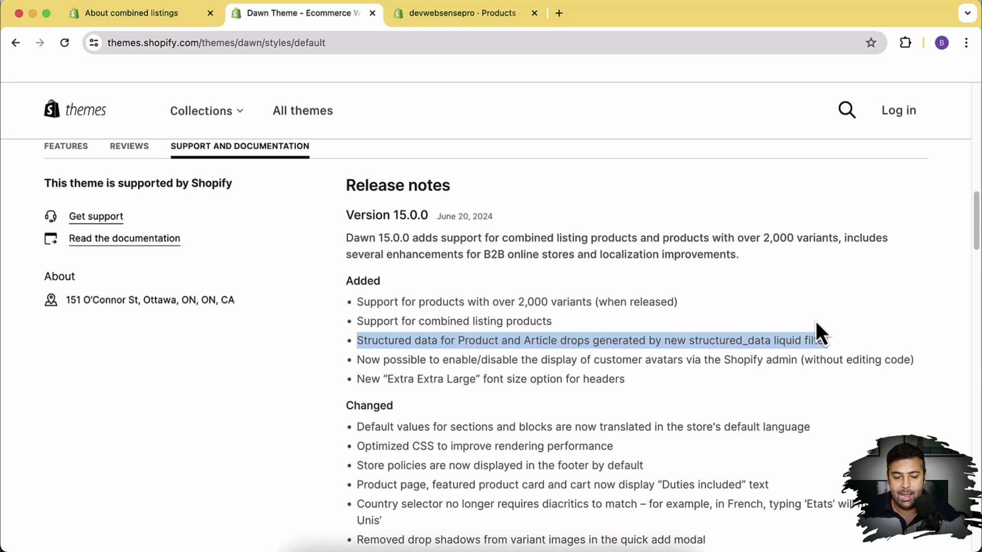
Search Google in a new browser tab for "Tshit with vneck".
key("super+t")
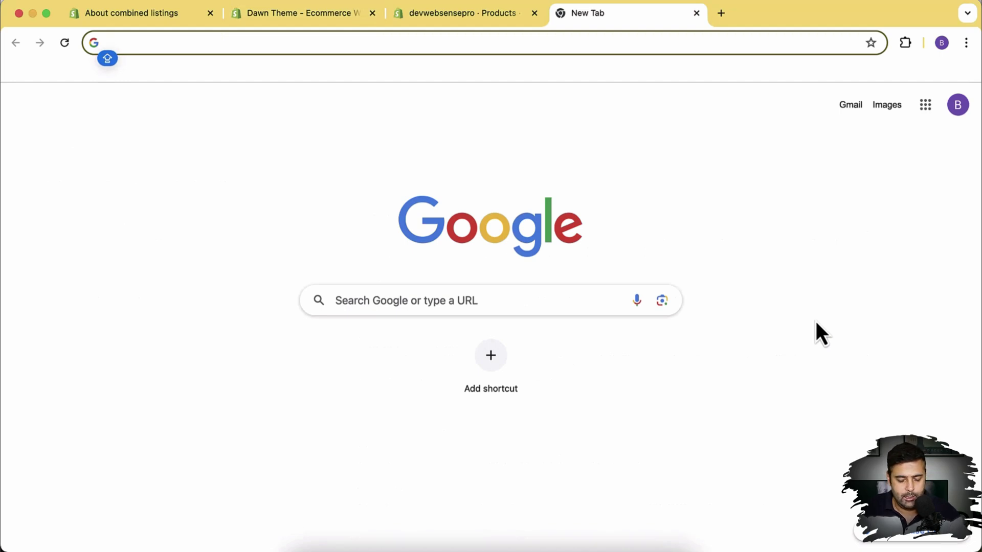
type("TSHIRT")
key("BackSpace")
key("BackSpace")
key("BackSpace")
key("BackSpace")
key("BackSpace")
type("shit with vneck")
key("Return")
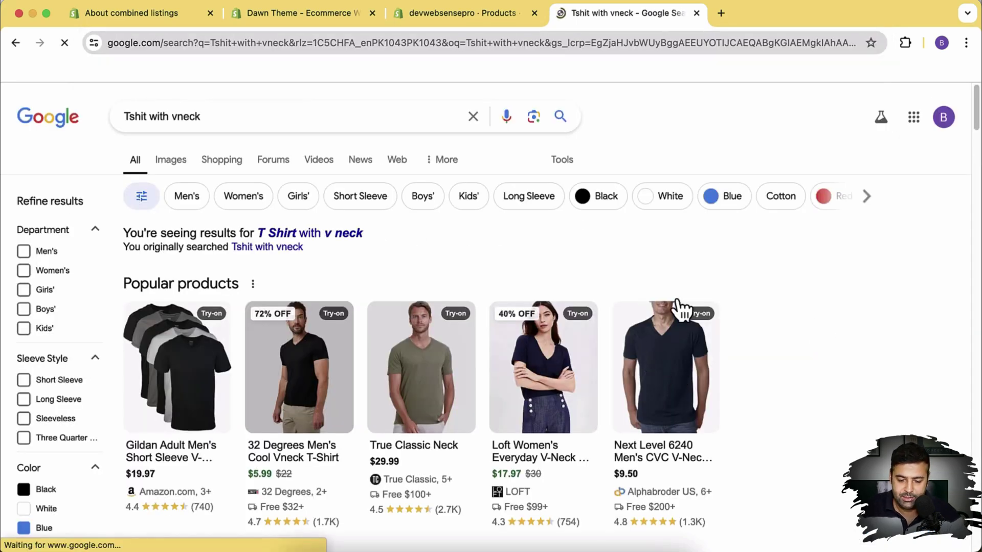
Examine the Fresh Clean Threads search result, highlighting its title, description and price range.
scroll(681, 308, "down", 15)
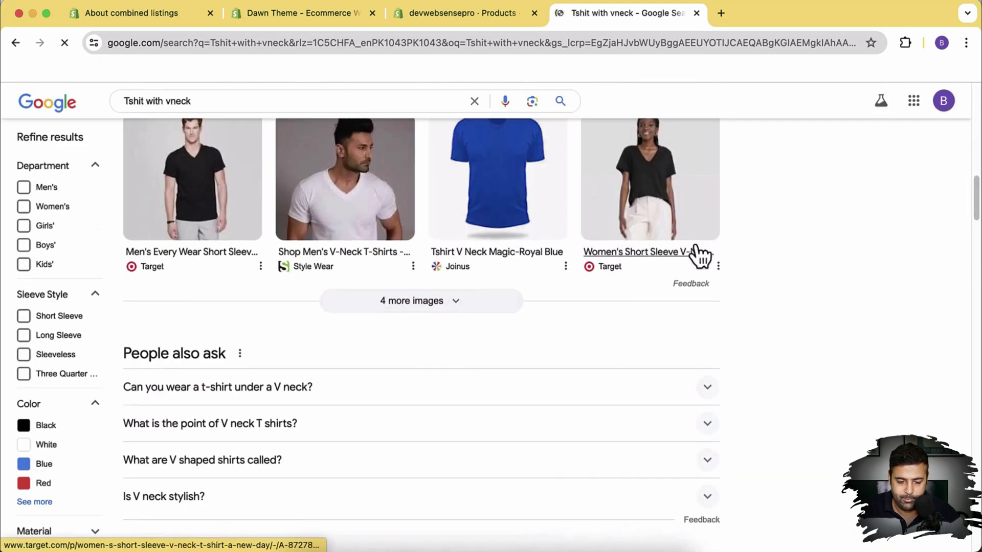
scroll(698, 254, "down", 10)
scroll(697, 254, "up", 4)
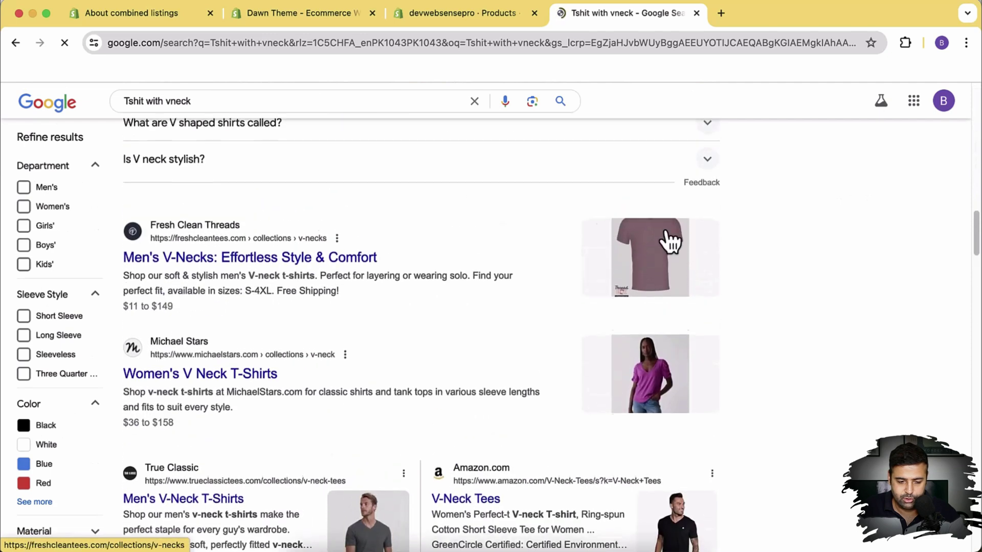
left_click_drag(235, 252, 220, 234)
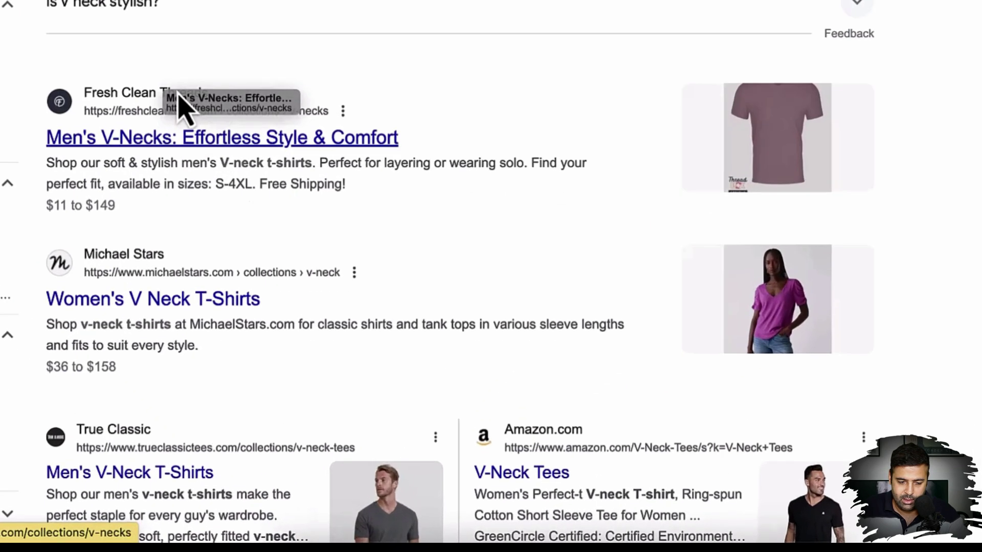
left_click_drag(181, 105, 109, 158)
left_click_drag(20, 113, 419, 113)
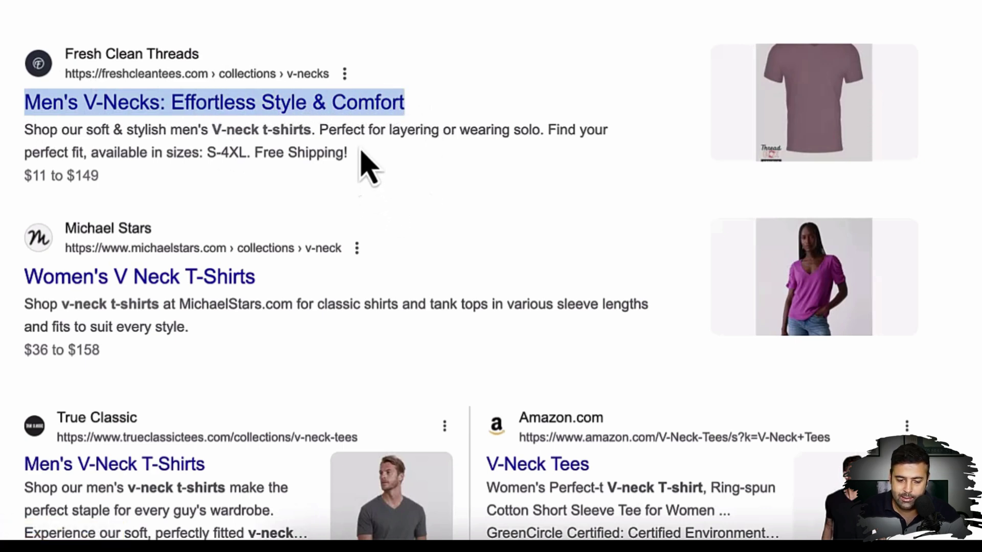
left_click_drag(347, 154, 21, 132)
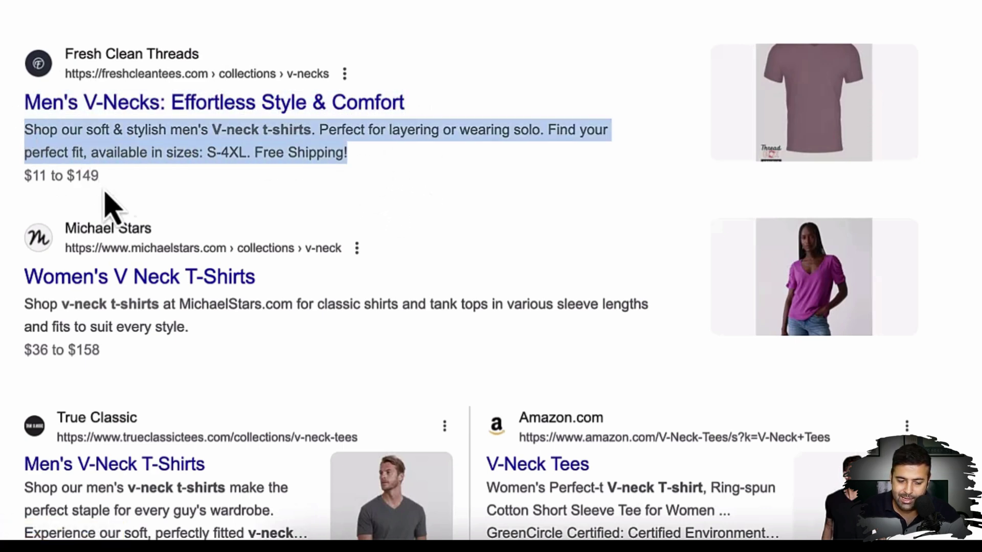
left_click_drag(121, 193, 38, 176)
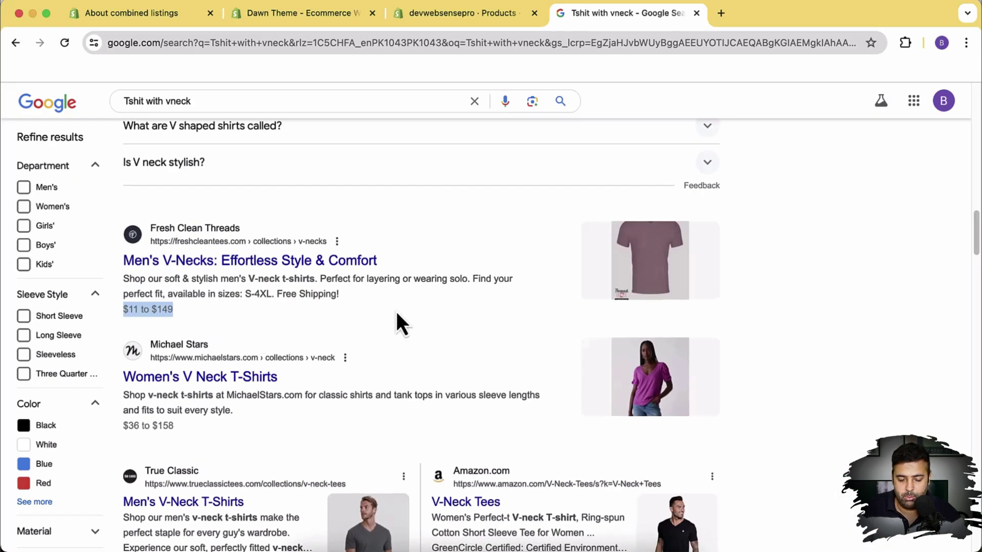
Examine the Fresh Clean Threads result for the white V-neck T-shirt, highlighting its stock status.
scroll(450, 174, "down", 10)
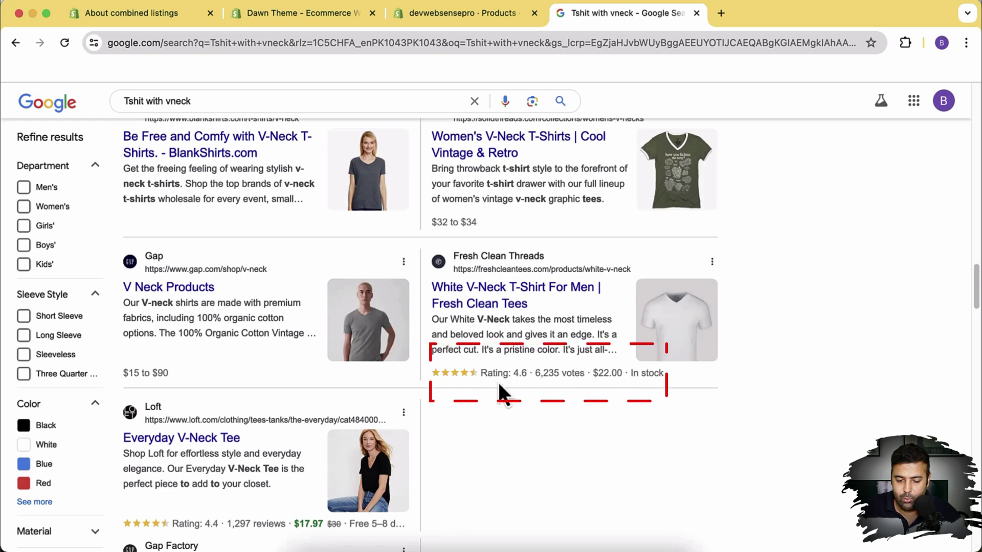
left_click_drag(597, 373, 630, 371)
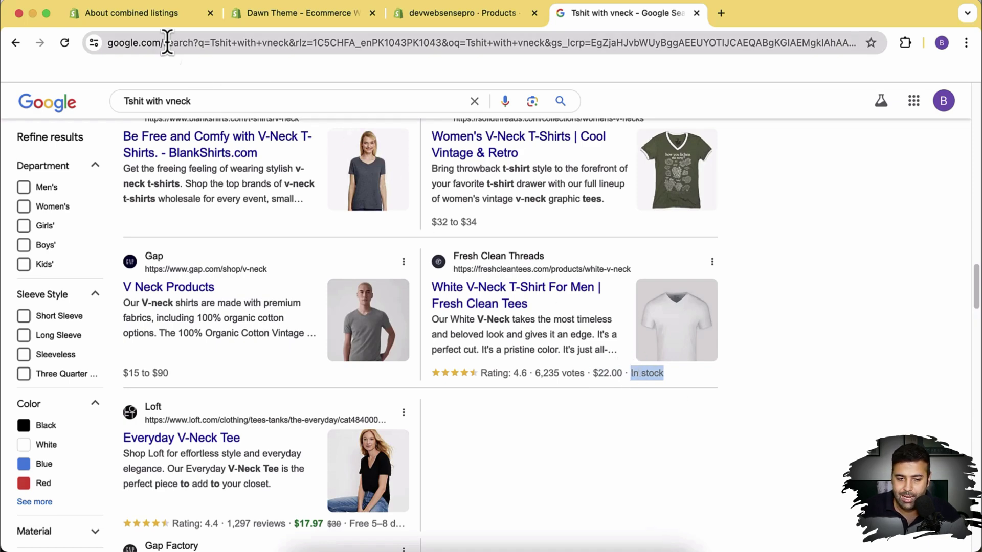
Copy "structured_data liquid filter" from the Dawn release notes, search for it in a new browser tab and open Shopify's documentation.
left_click(262, 21)
left_click(718, 337)
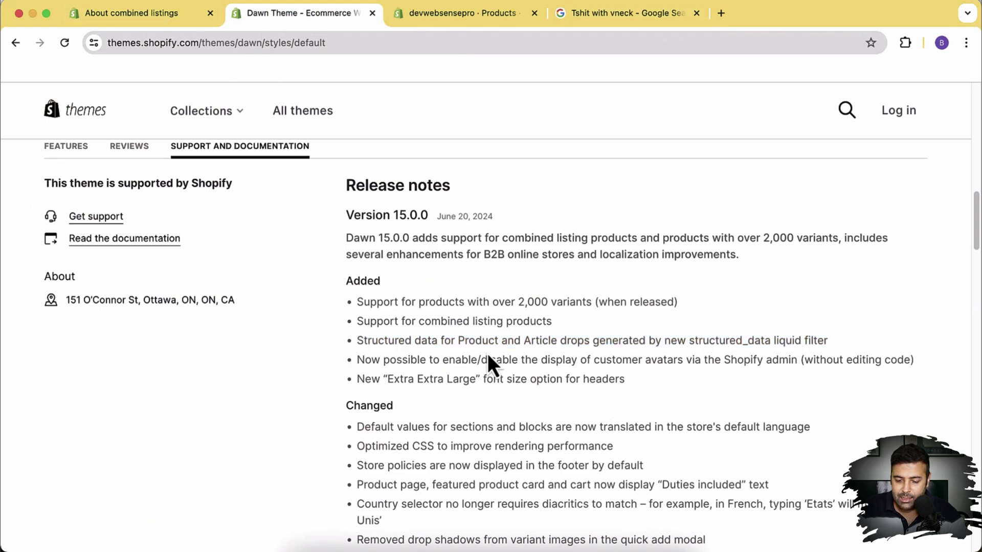
left_click_drag(690, 340, 734, 337)
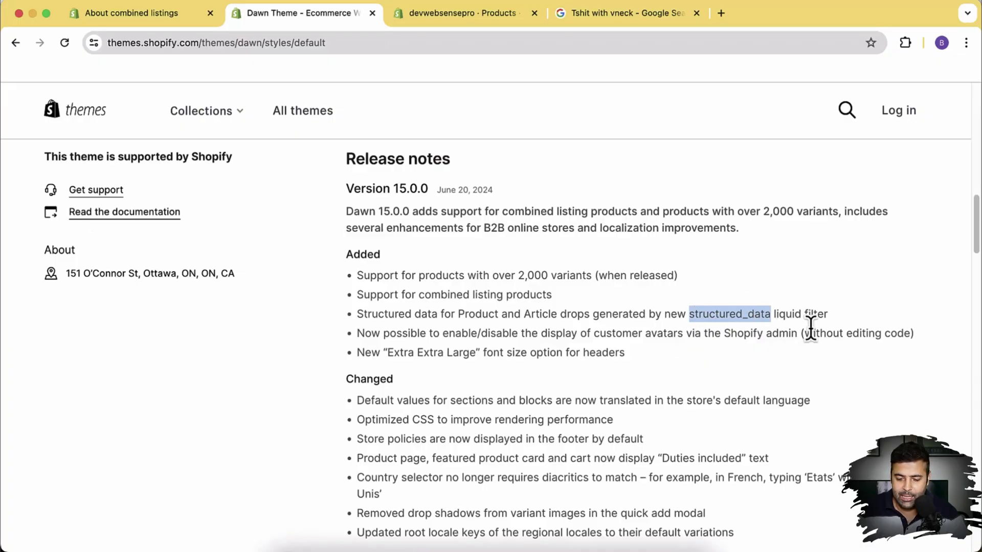
left_click_drag(826, 314, 691, 313)
key("super+c")
key("super+t")
key("super+v")
key("Return")
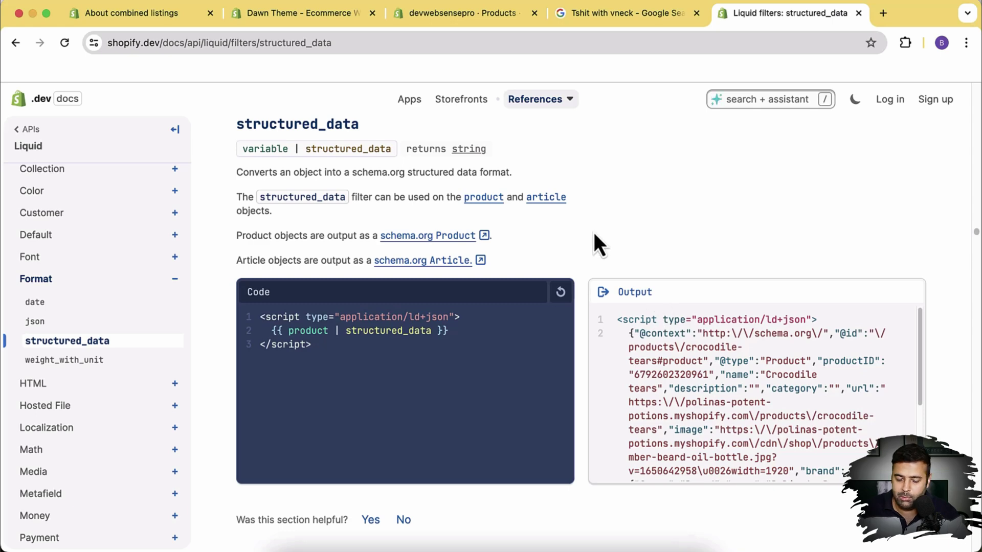
Examine the structured_data filter's product code example and its generated schema.org output.
left_click(271, 329)
triple_click(431, 332)
left_click(328, 331)
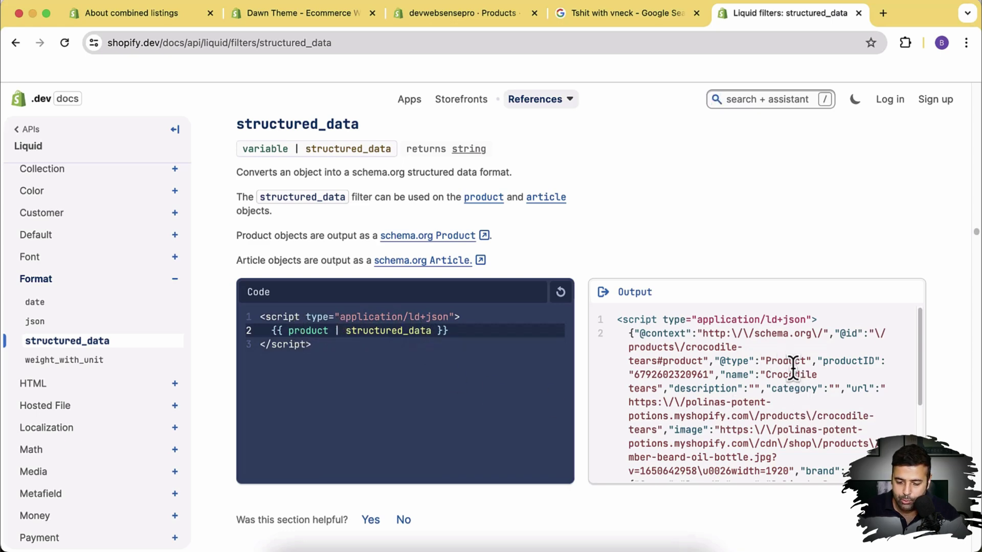
scroll(797, 346, "down", 5)
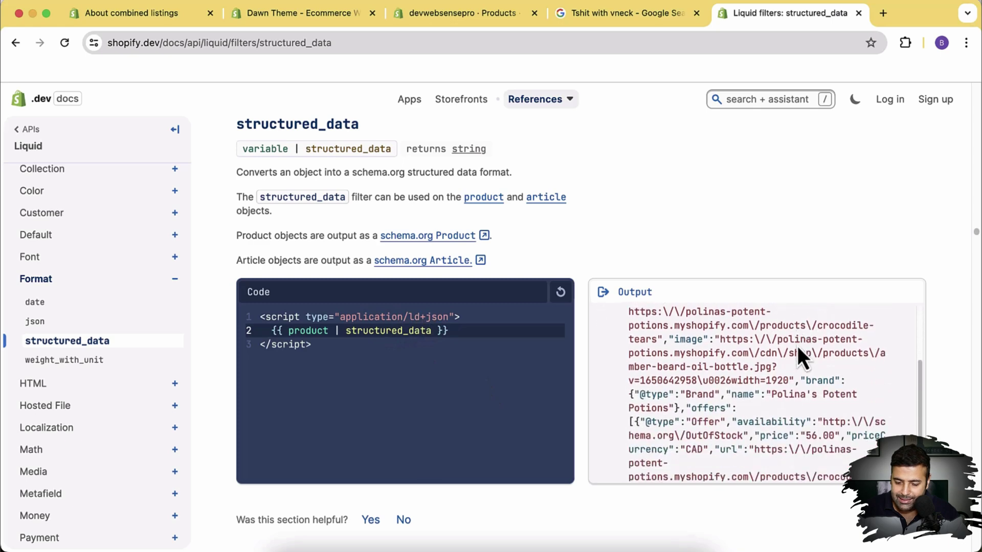
scroll(796, 346, "up", 5)
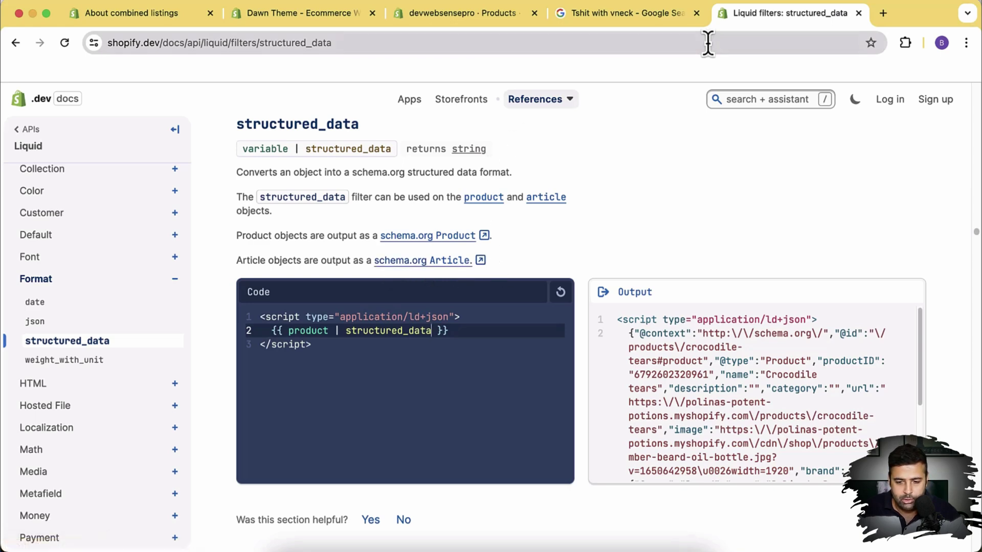
Return to the Dawn release notes and highlight the note about enabling or disabling customer avatars.
left_click(480, 16)
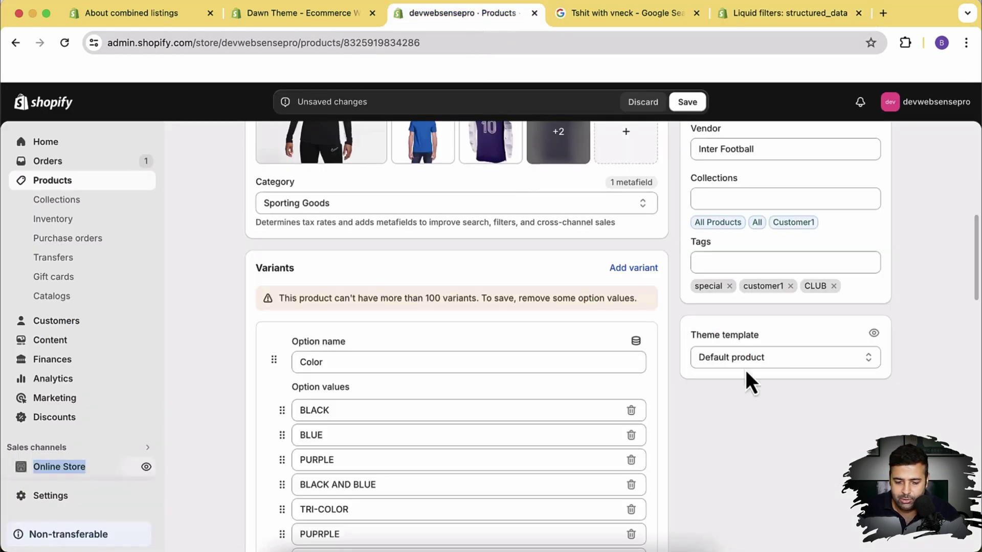
left_click(291, 13)
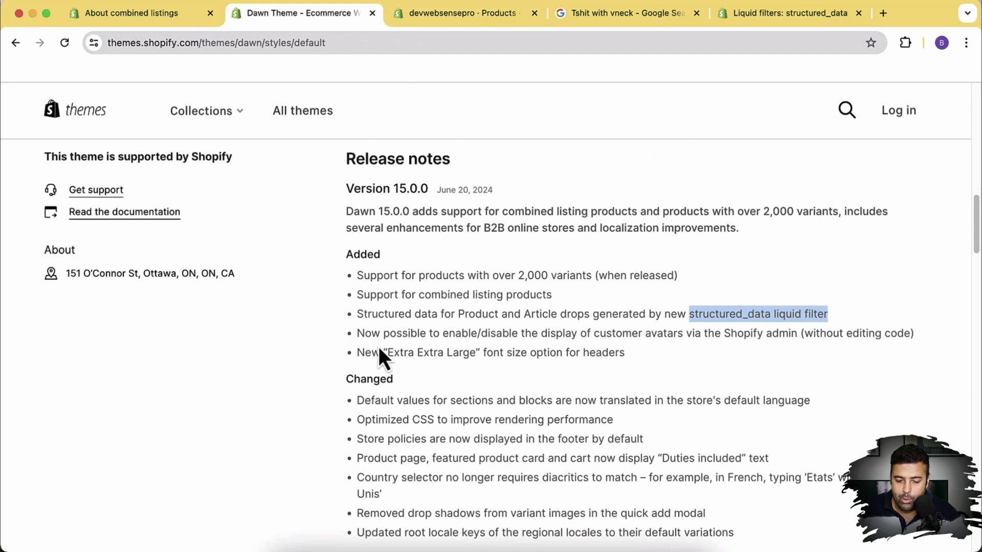
left_click_drag(357, 334, 903, 344)
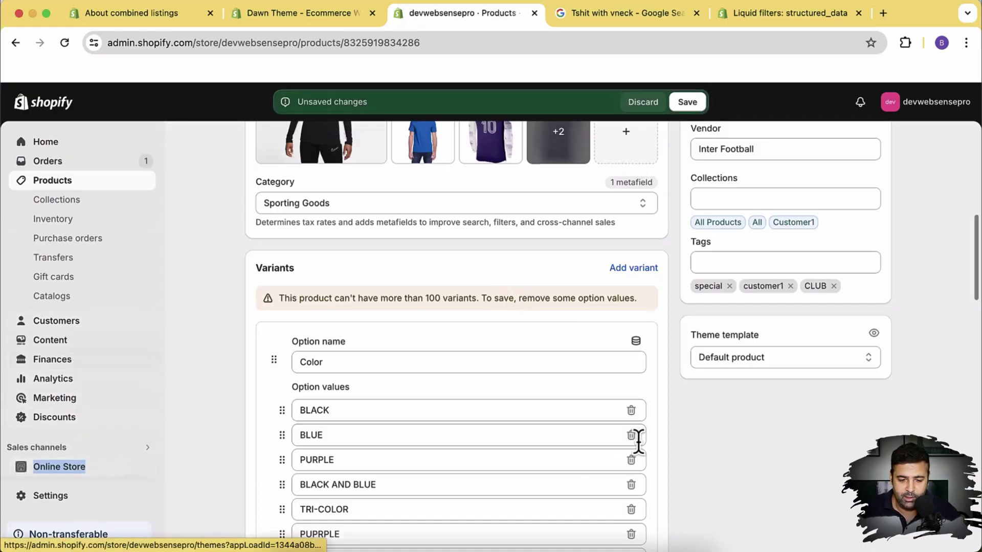
Discard the unsaved product changes in the Shopify admin and open the online store's themes.
left_click(645, 105)
scroll(664, 256, "down", 3)
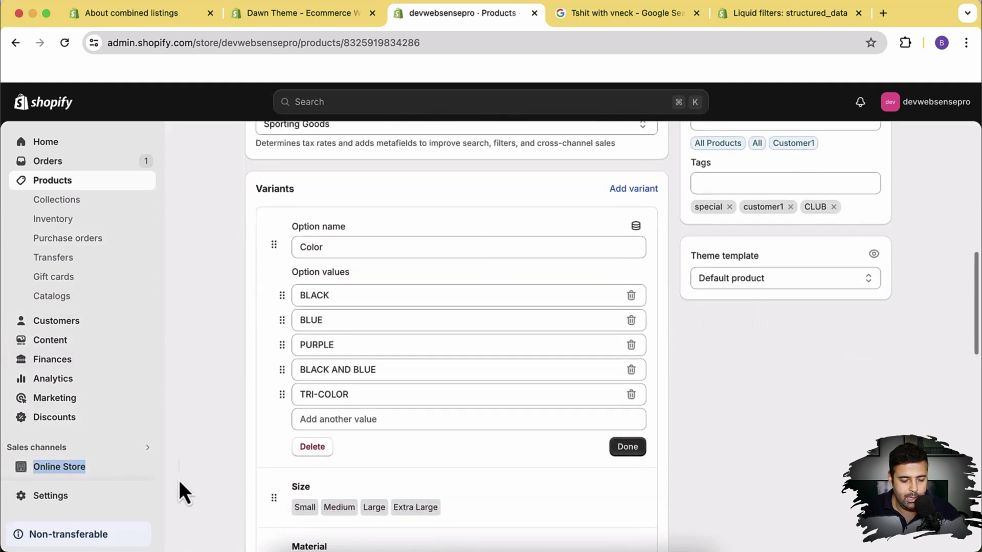
left_click(81, 467)
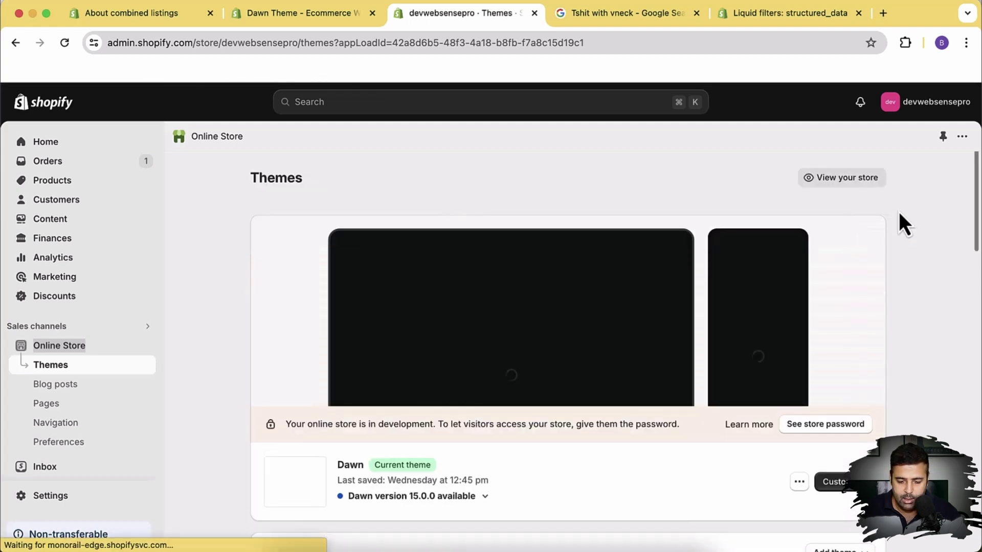
Add the free Dawn theme from the popular free themes to the store's theme library.
scroll(900, 215, "down", 10)
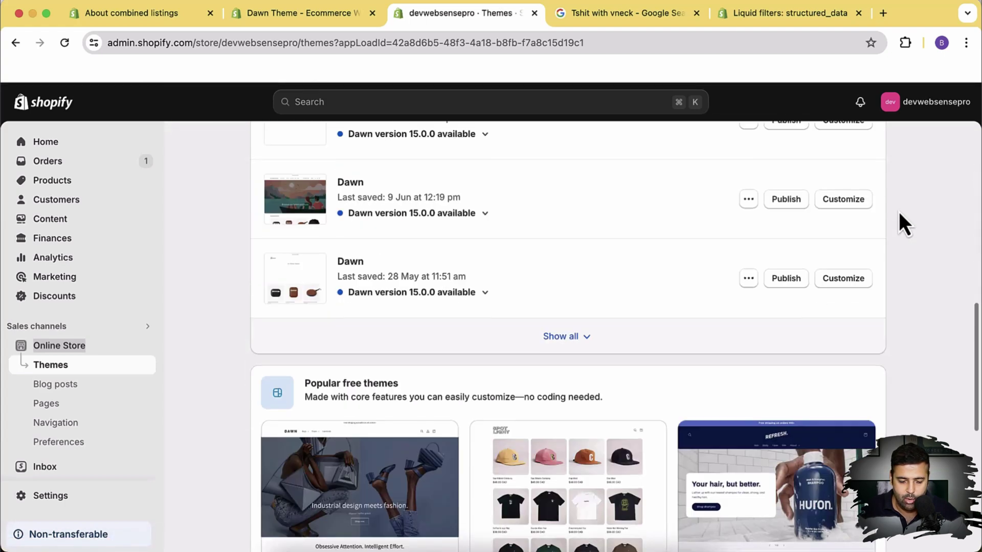
scroll(900, 215, "down", 5)
left_click(432, 443)
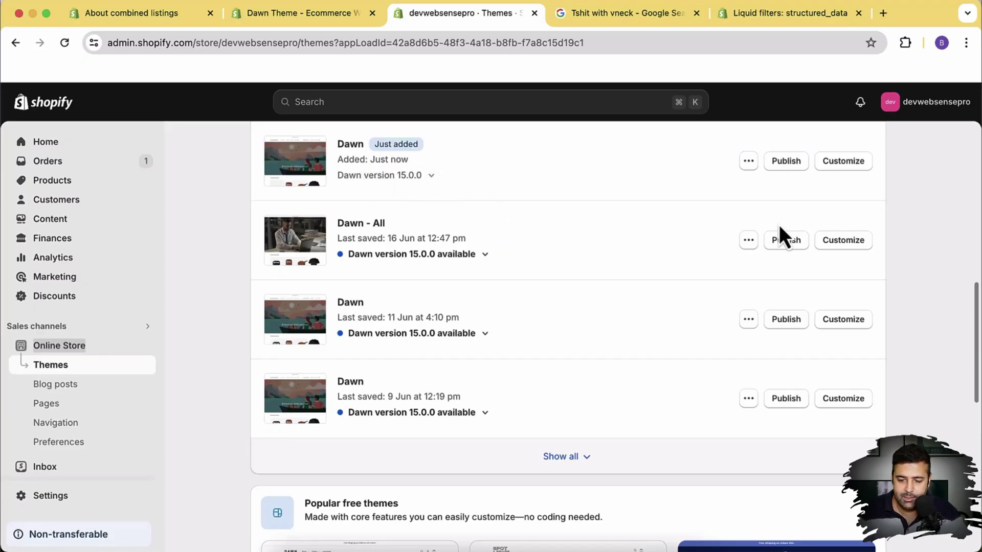
Open the newly added Dawn 15.0.0 theme for customization and show its Header section settings.
scroll(943, 294, "up", 3)
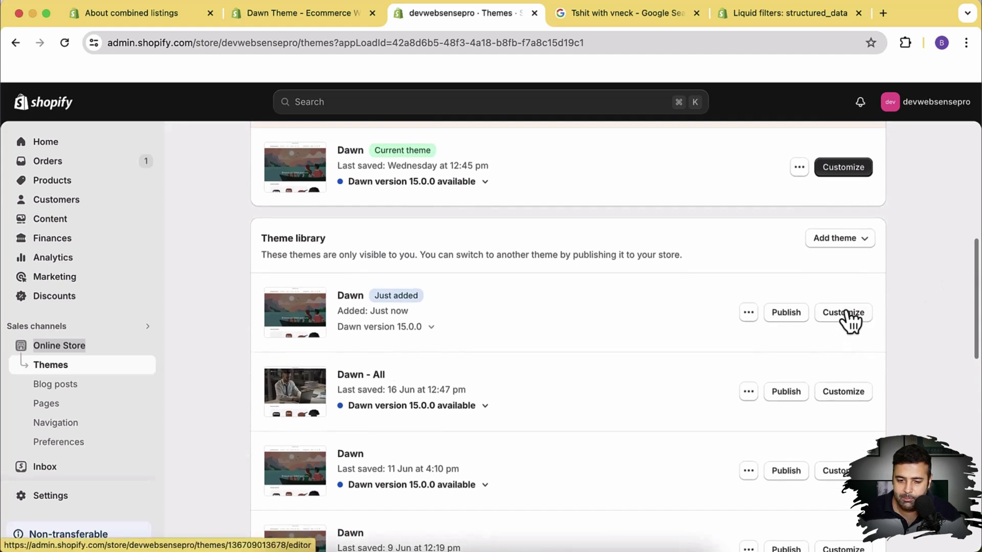
left_click(843, 312)
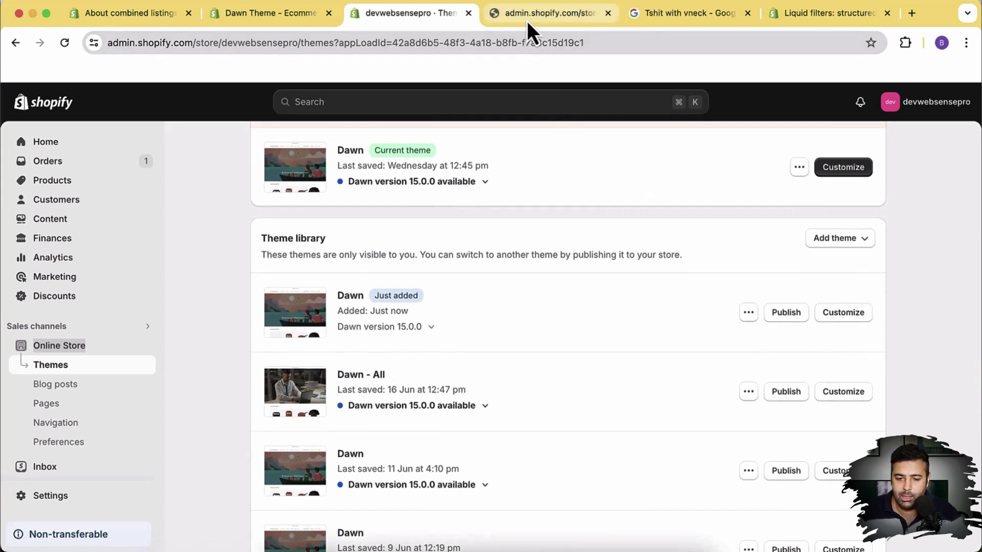
left_click(528, 20)
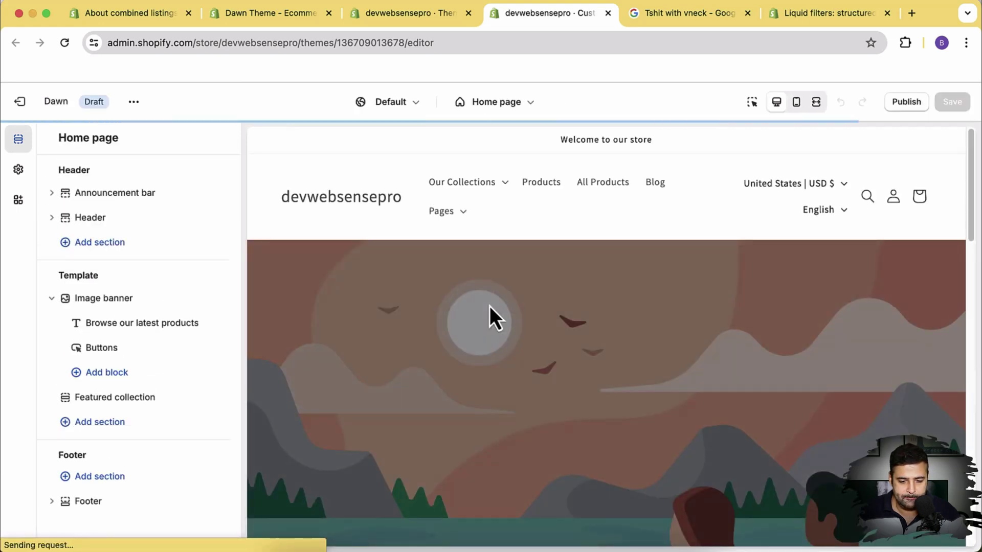
left_click(126, 230)
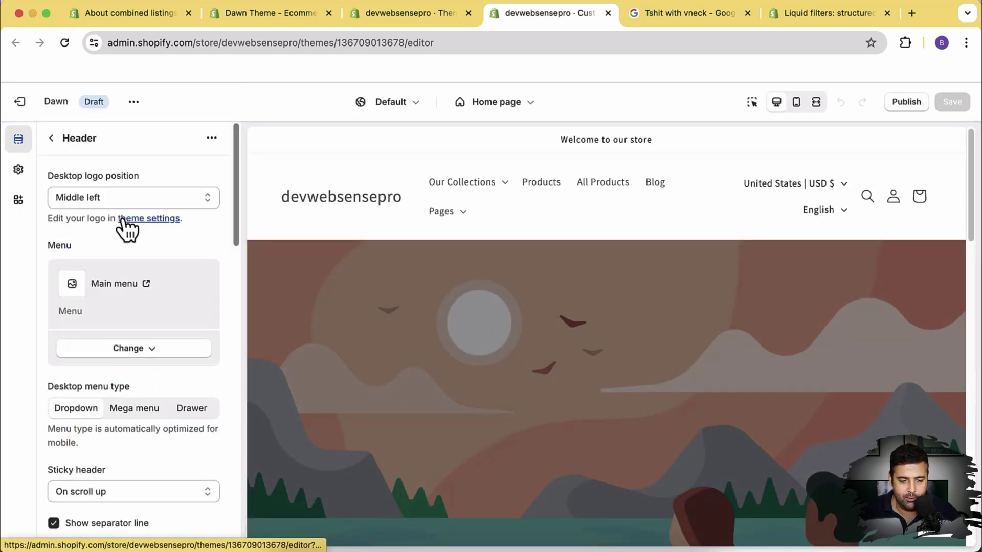
Examine the Header's Show avatar setting under Customer accounts log in, highlighting its description and the word "Shop".
scroll(210, 225, "down", 10)
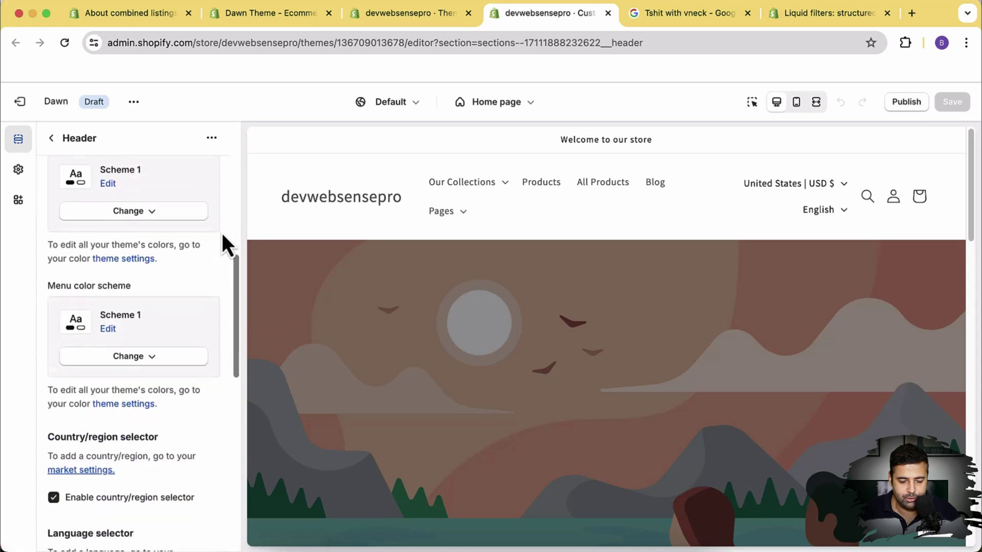
scroll(208, 214, "down", 7)
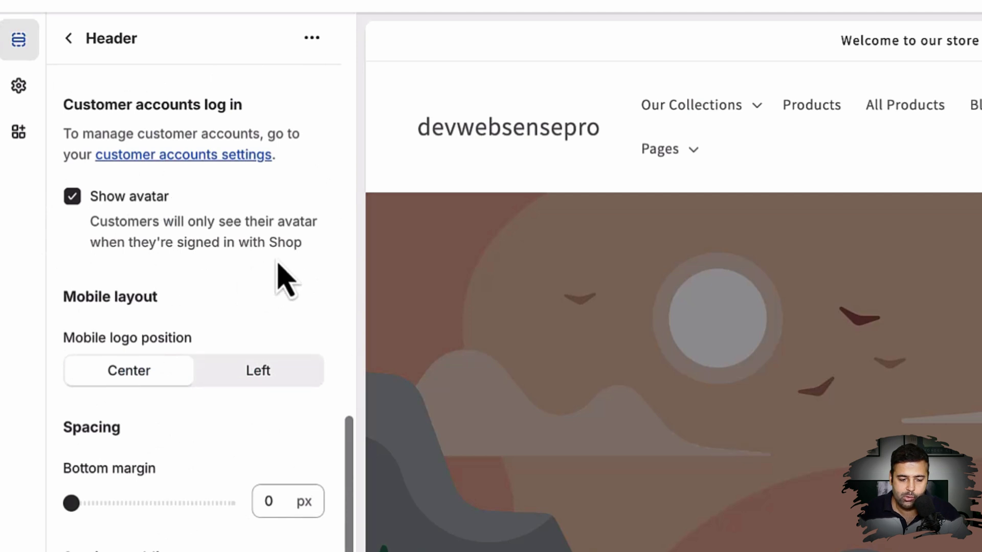
left_click_drag(311, 251, 129, 225)
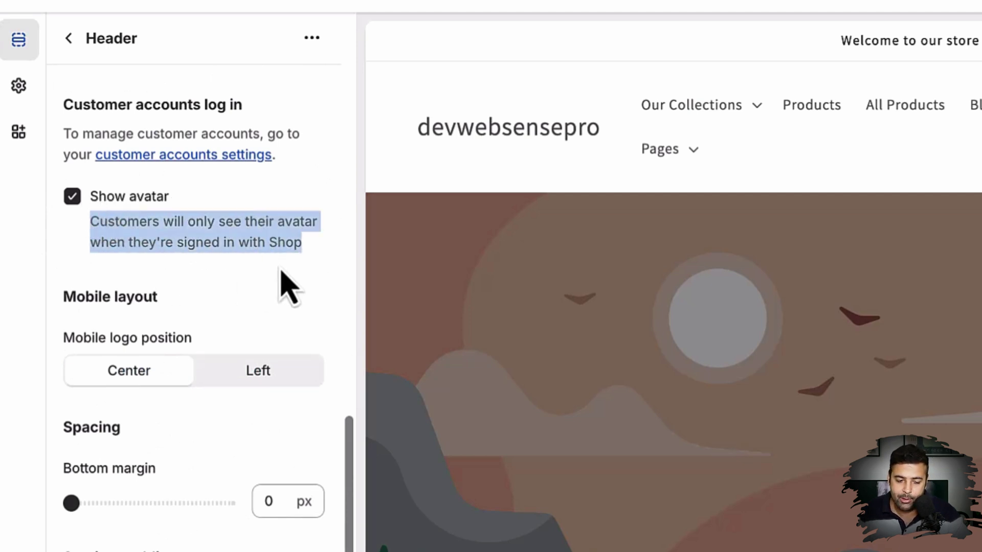
left_click(278, 250)
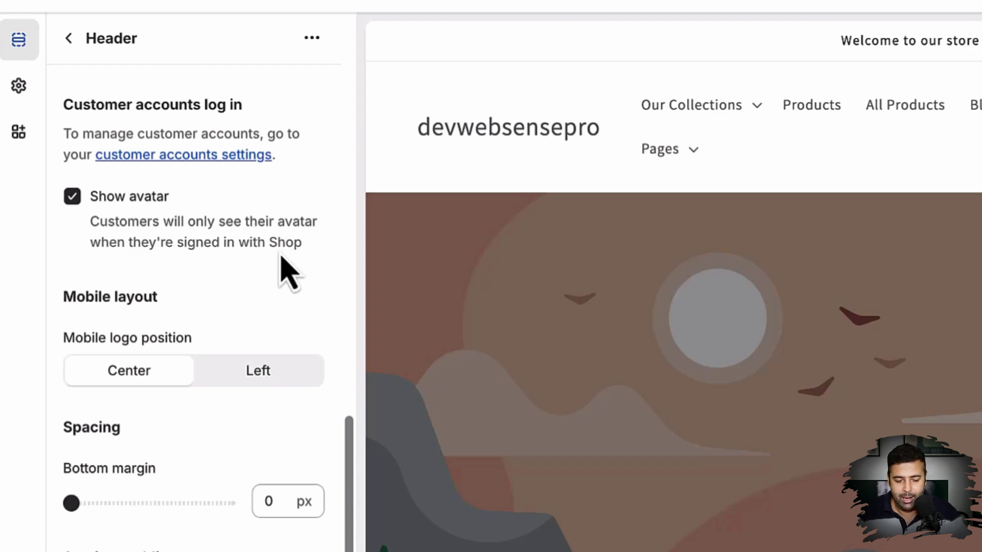
left_click_drag(269, 243, 306, 262)
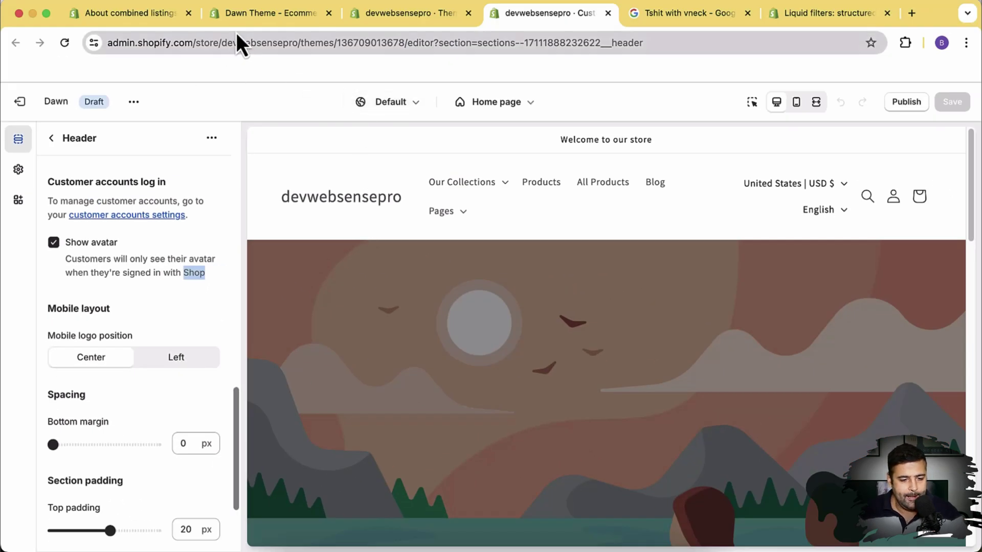
Highlight the Dawn release note about the new "Extra Extra Large" font size option for headers.
left_click(240, 13)
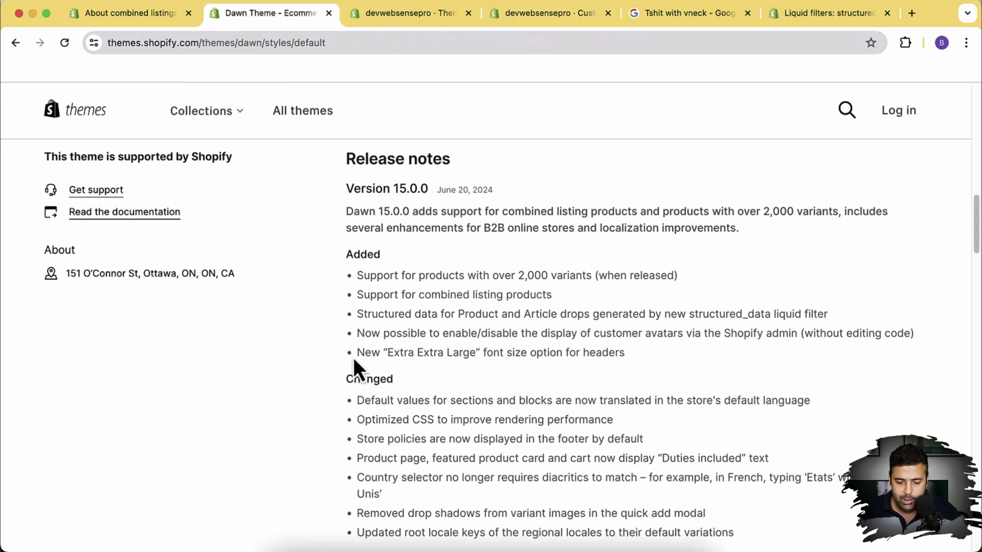
left_click_drag(357, 355, 630, 362)
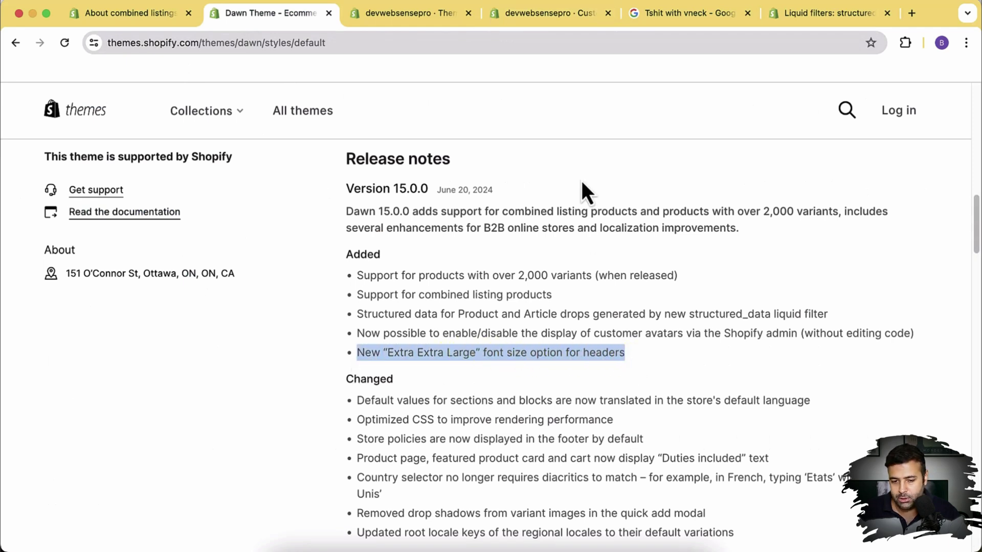
Examine the Header section settings of the live Dawn theme for comparison with version 15.0.0.
left_click(552, 14)
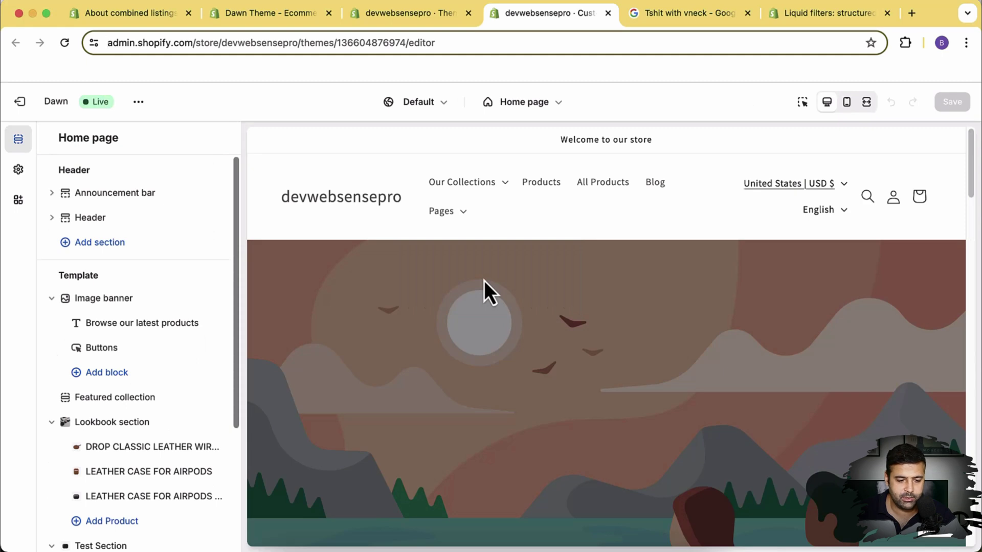
left_click(142, 228)
left_click(142, 228)
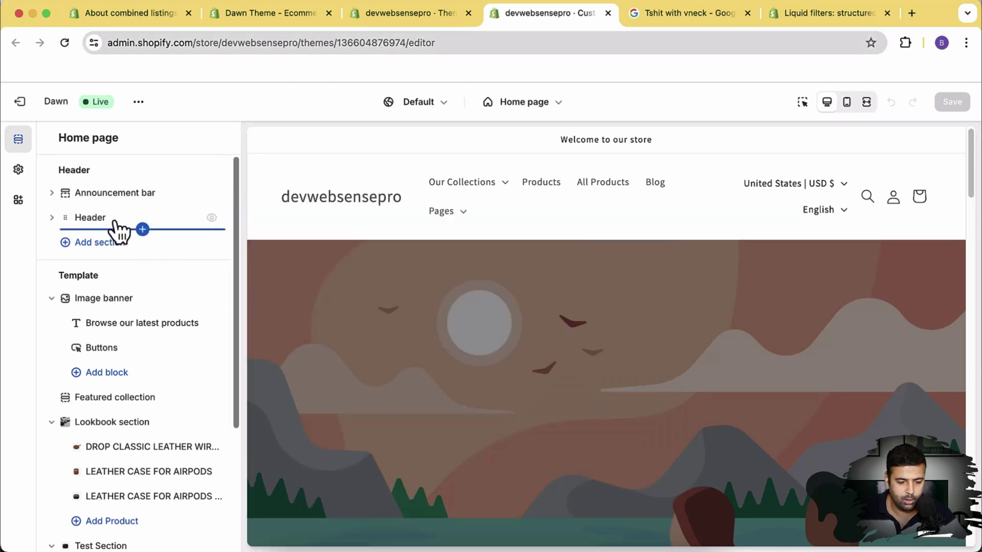
left_click(109, 221)
scroll(210, 187, "down", 6)
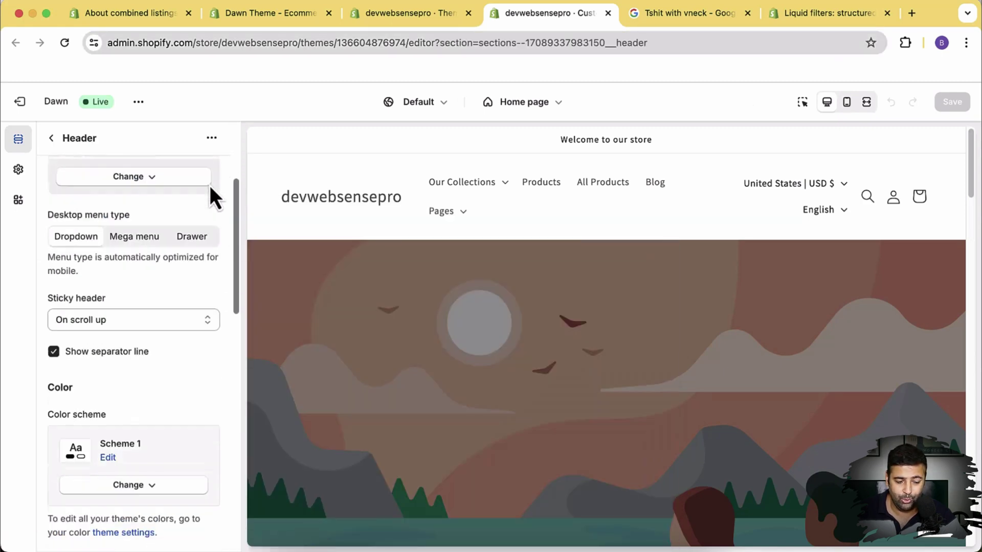
scroll(210, 186, "down", 10)
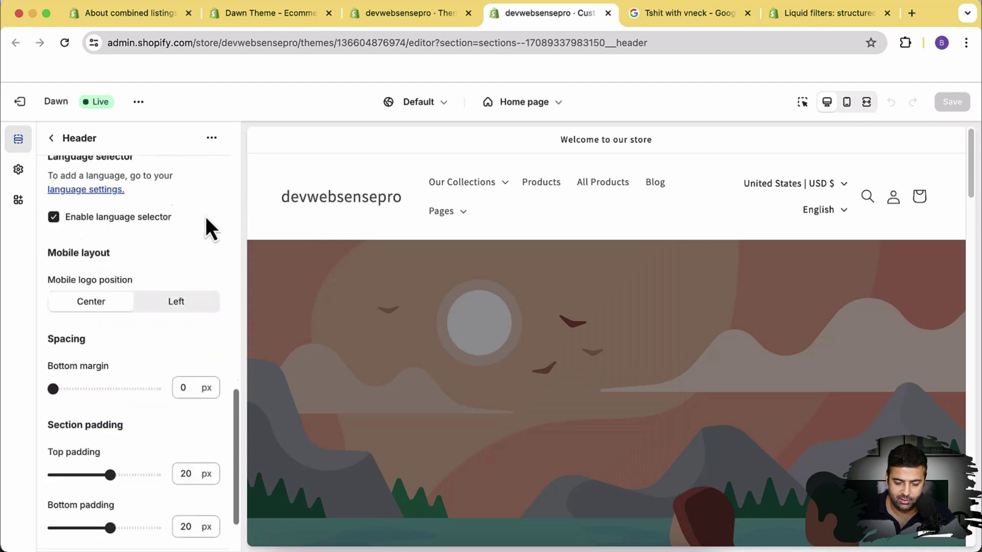
scroll(204, 299, "up", 15)
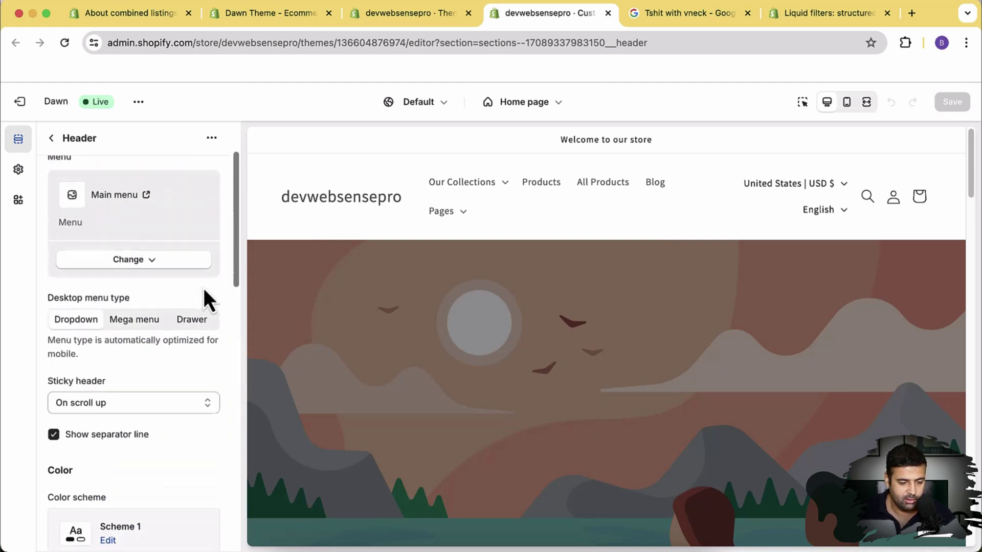
Recheck the release note on the "Extra Extra Large" header font size and return to the live Dawn theme's editor.
left_click(154, 21)
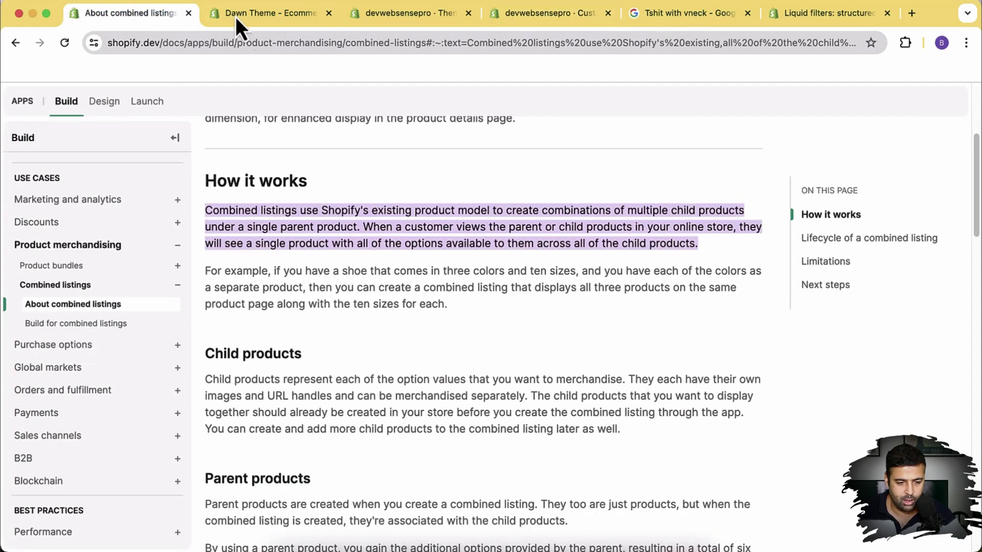
left_click(253, 19)
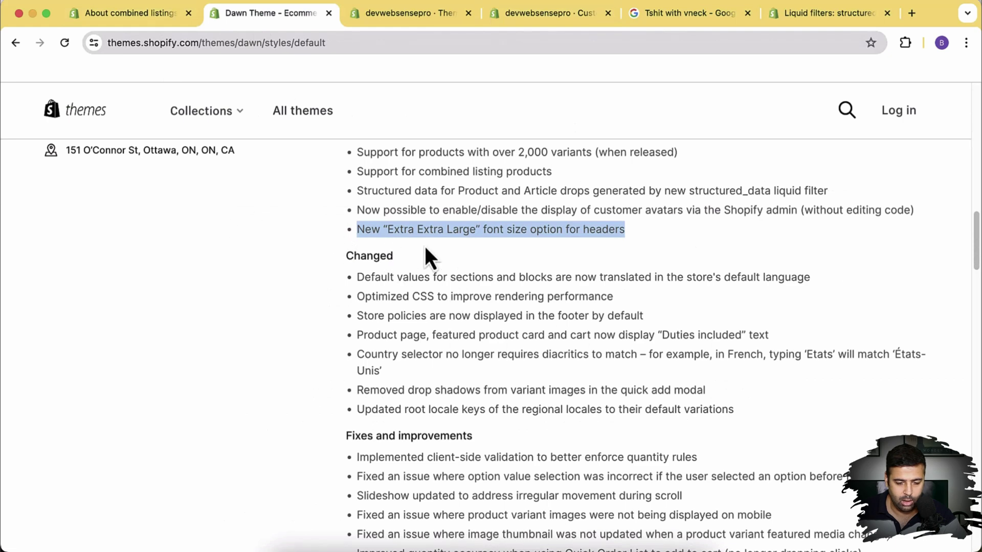
scroll(449, 266, "up", 6)
scroll(506, 320, "down", 3)
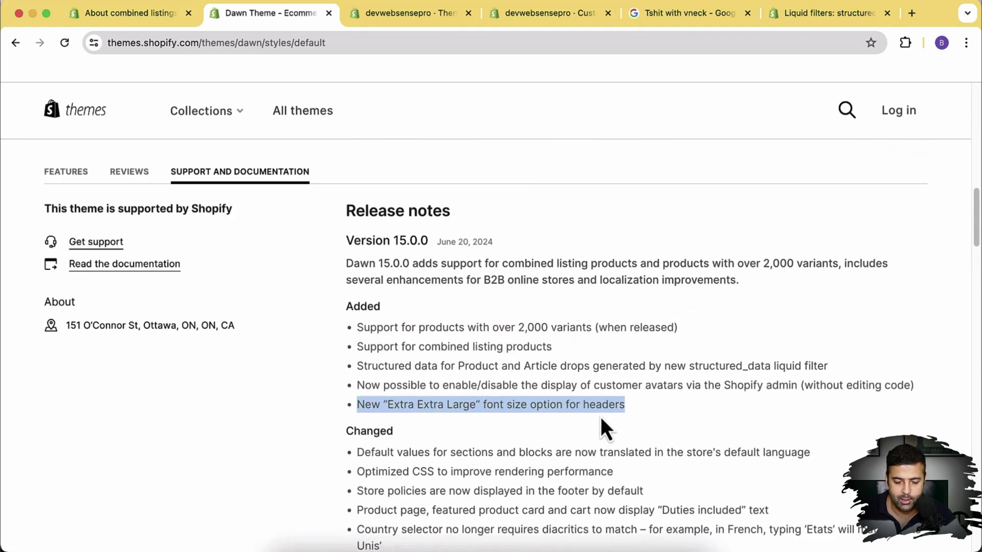
left_click(531, 15)
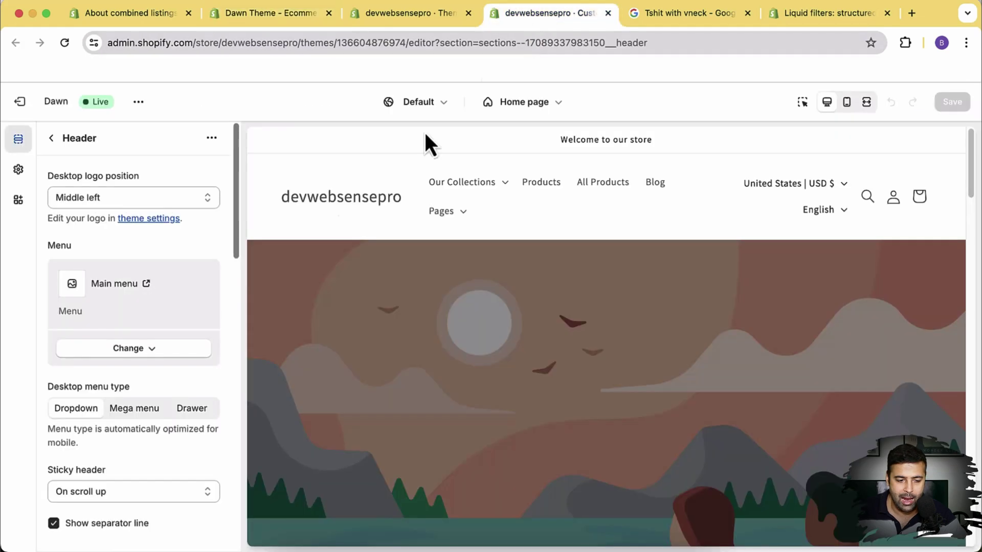
Look through the live Dawn theme's Header section and the Typography theme settings for a header font size option.
scroll(210, 240, "down", 10)
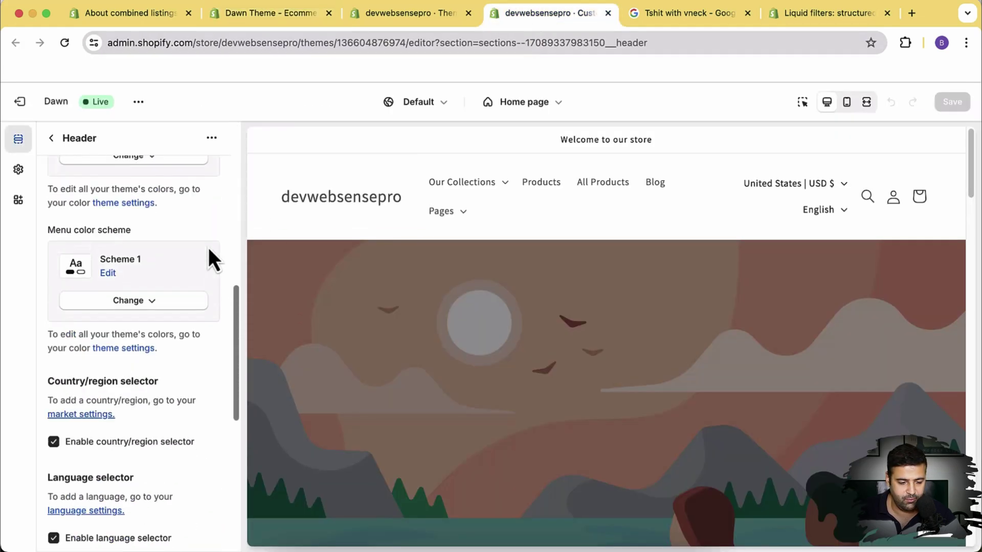
scroll(208, 247, "down", 5)
scroll(208, 327, "up", 15)
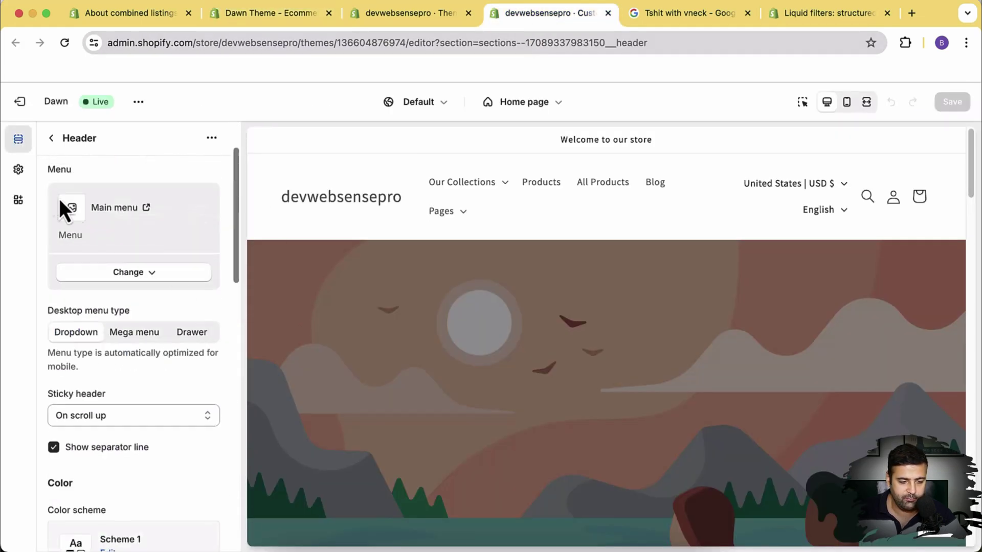
left_click(19, 171)
left_click(187, 245)
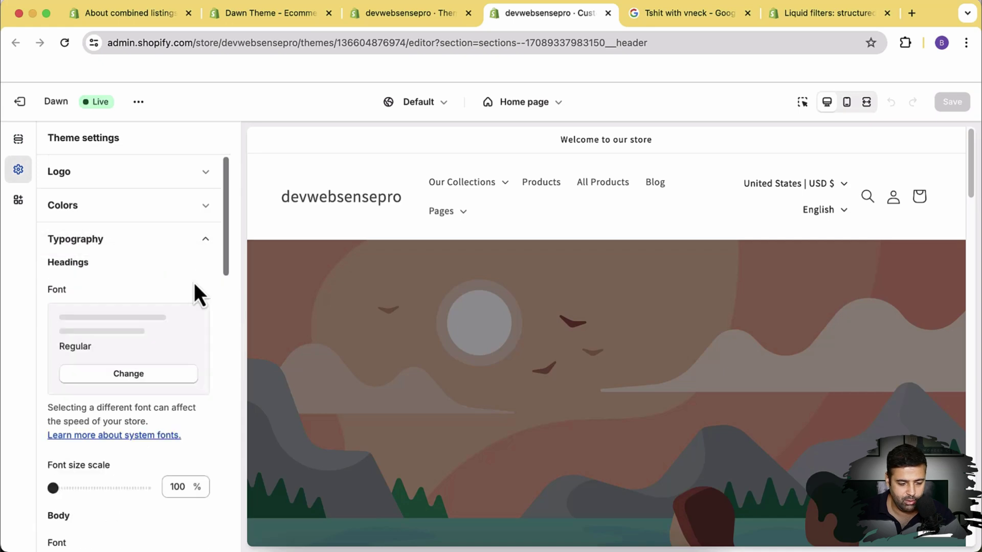
scroll(192, 276, "down", 4)
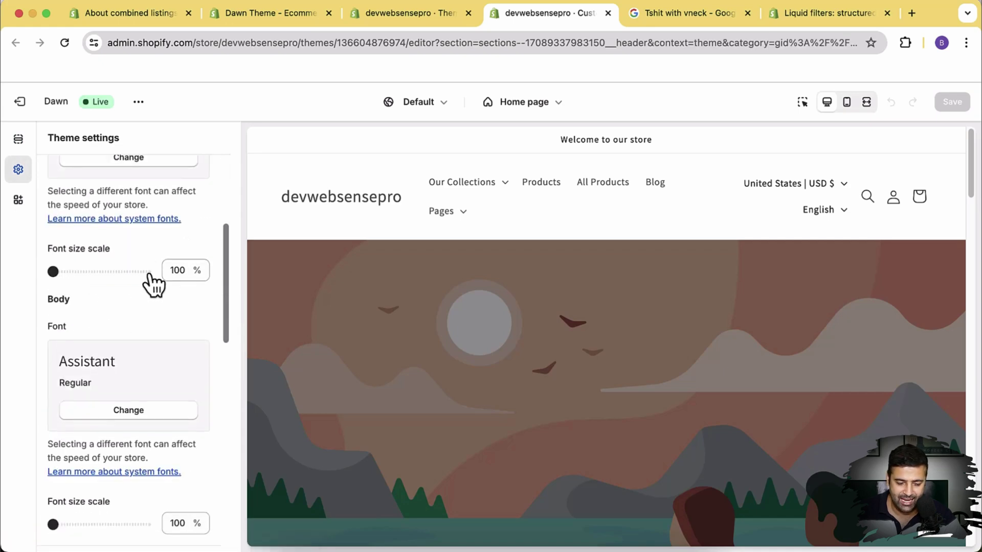
scroll(153, 276, "down", 5)
scroll(155, 282, "up", 7)
scroll(159, 291, "up", 3)
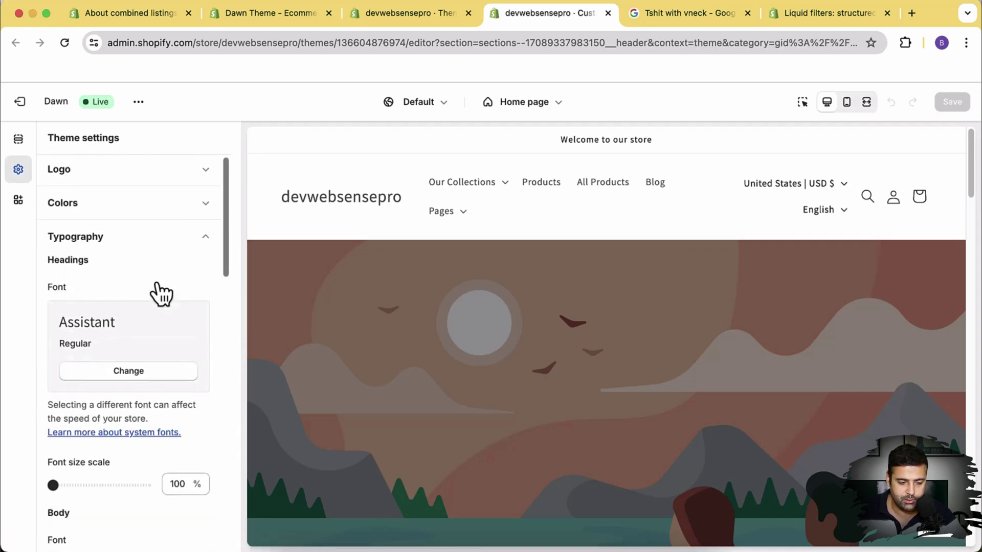
left_click(205, 240)
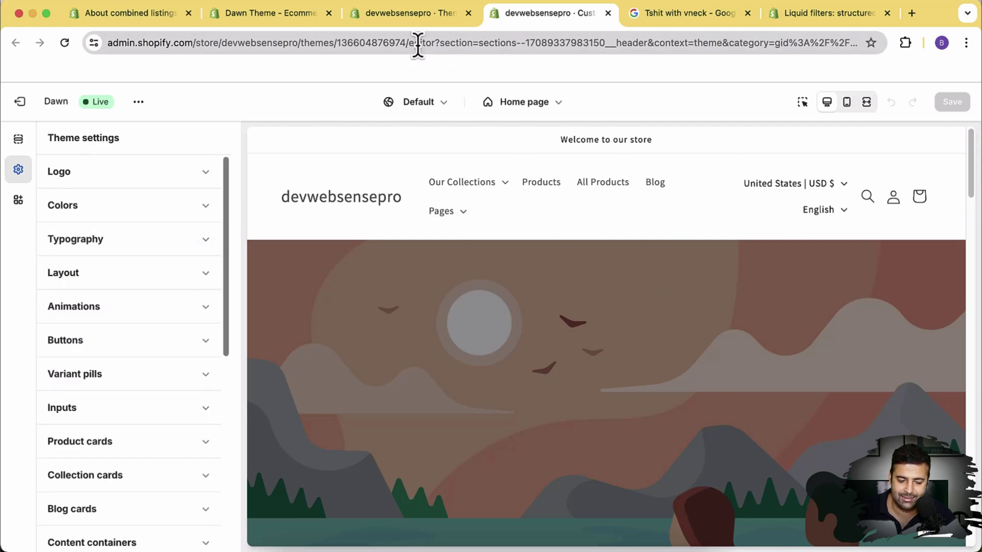
Recheck the Dawn release notes and publish the Dawn version 15.0.0 theme from the theme library as the current theme.
left_click(394, 17)
left_click(263, 26)
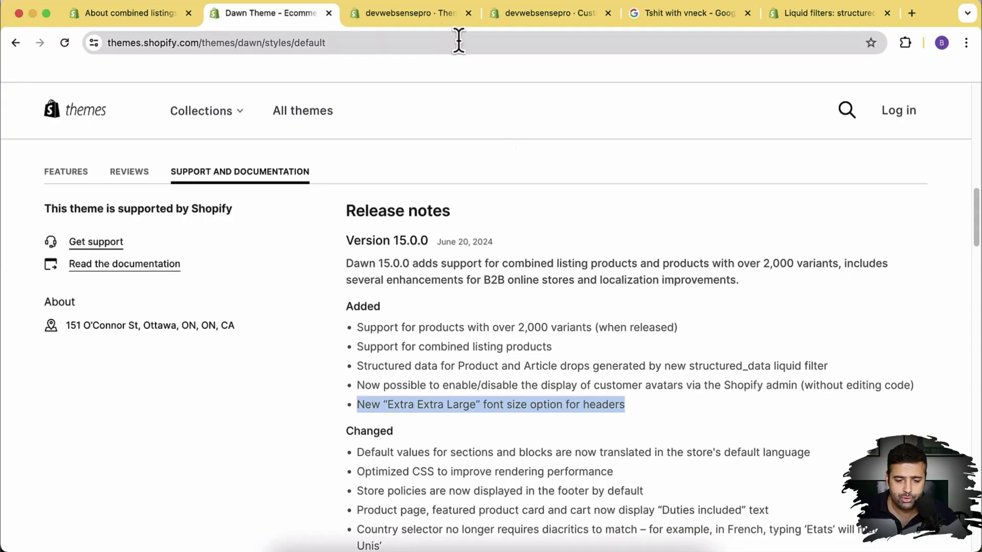
left_click(425, 20)
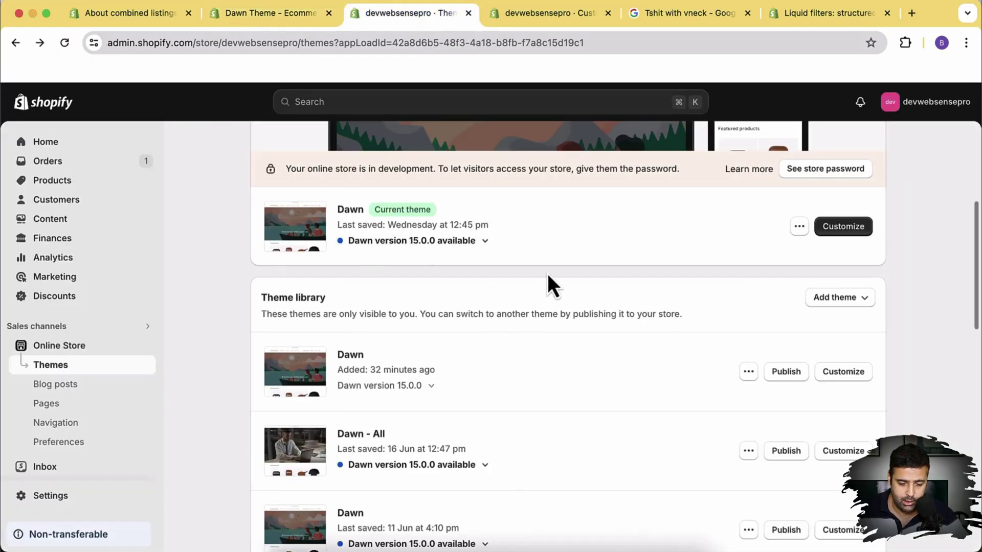
left_click(787, 373)
left_click(711, 434)
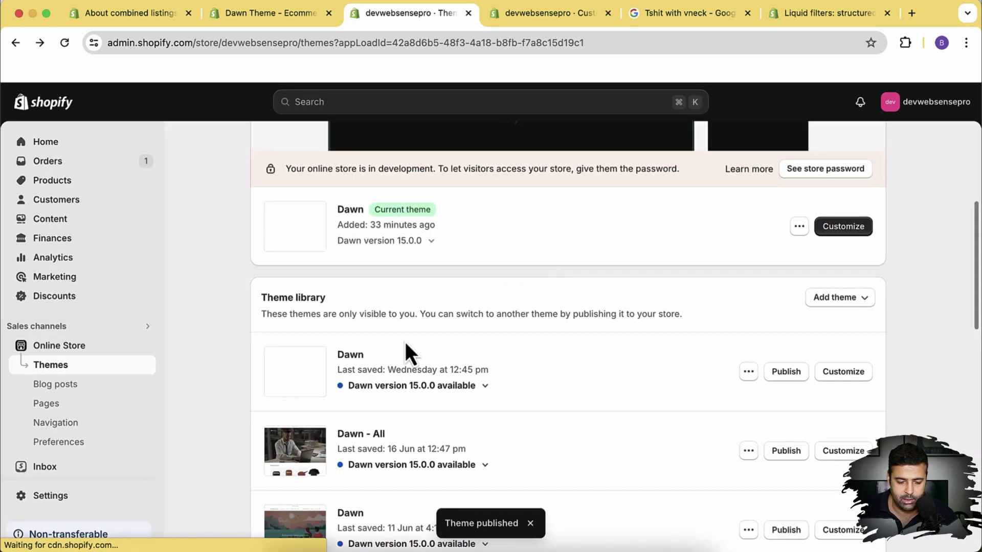
Open a storefront preview of the current Dawn theme and close the theme editor, Google search and Liquid filters pages.
scroll(563, 324, "up", 2)
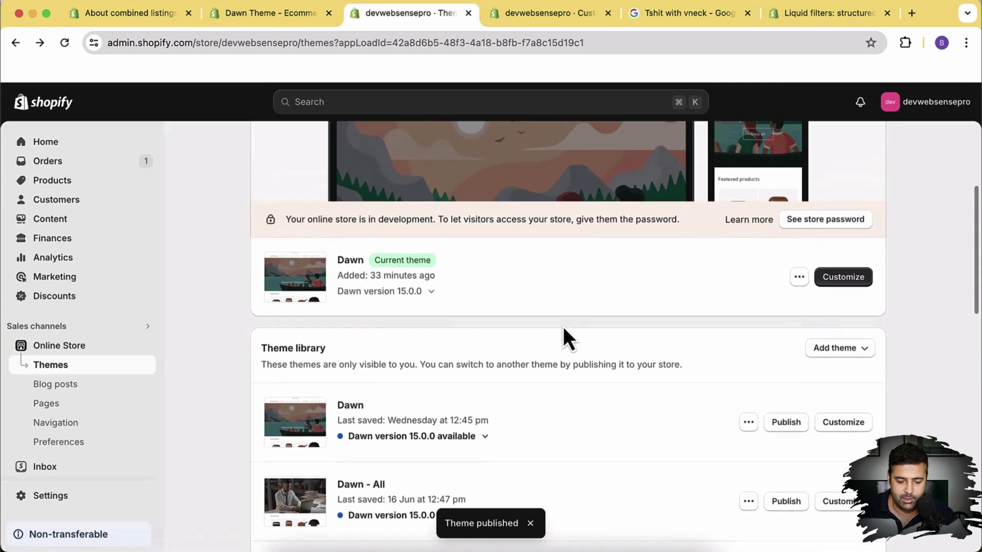
scroll(554, 305, "up", 2)
left_click(799, 322)
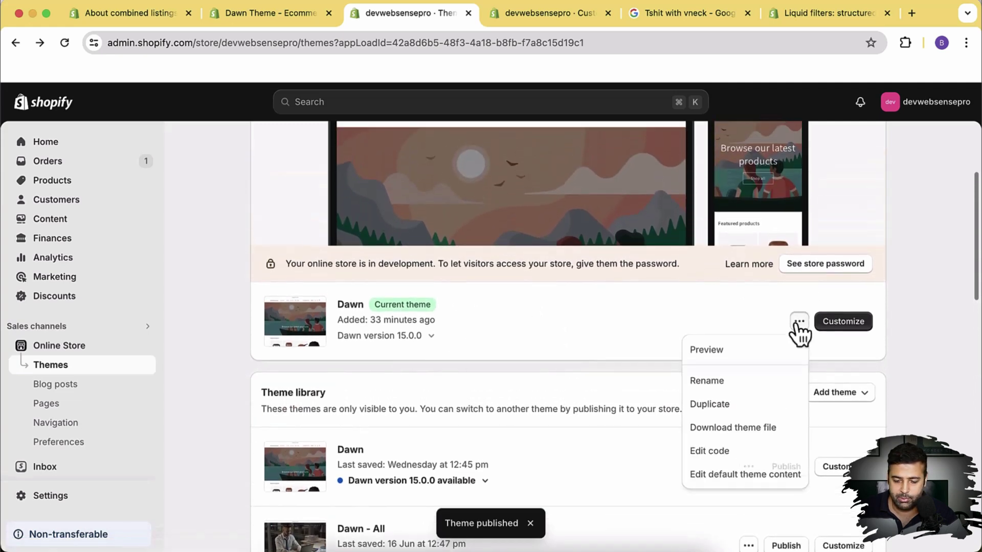
left_click(731, 353)
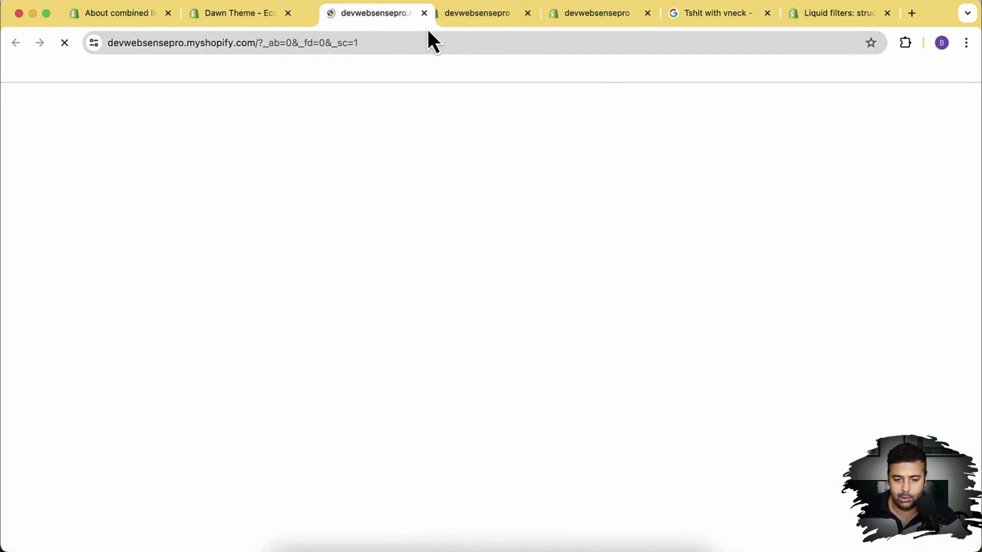
left_click(584, 25)
left_click(648, 15)
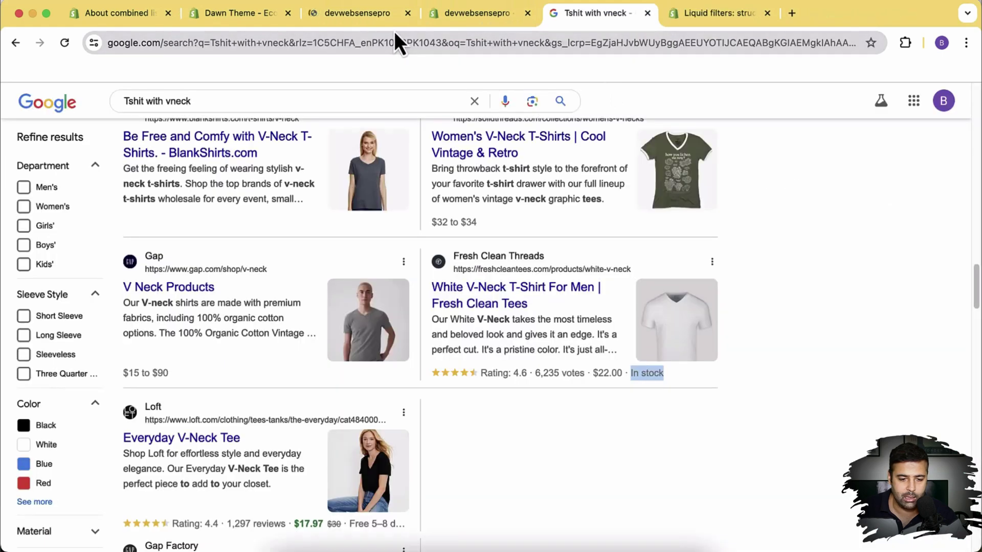
left_click(646, 15)
left_click(646, 15)
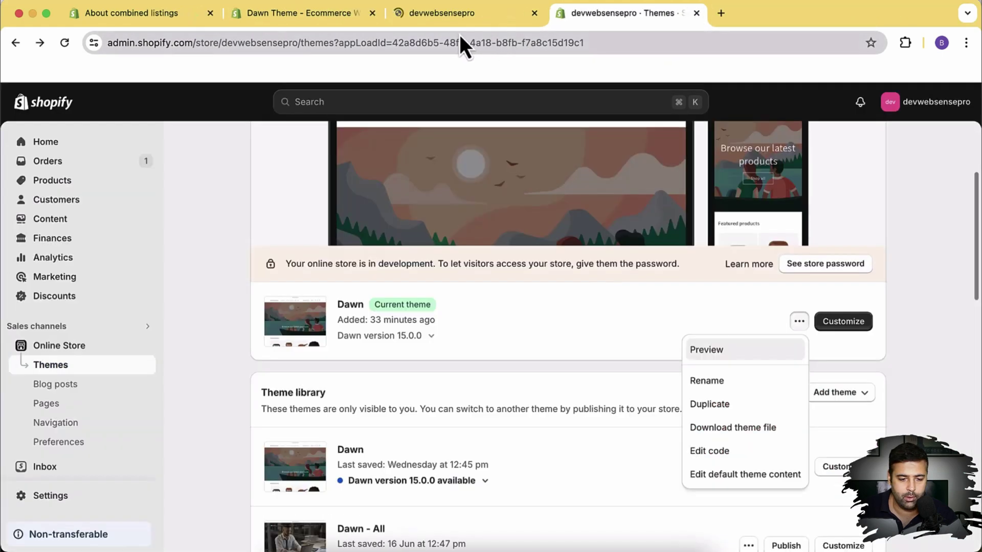
left_click(450, 17)
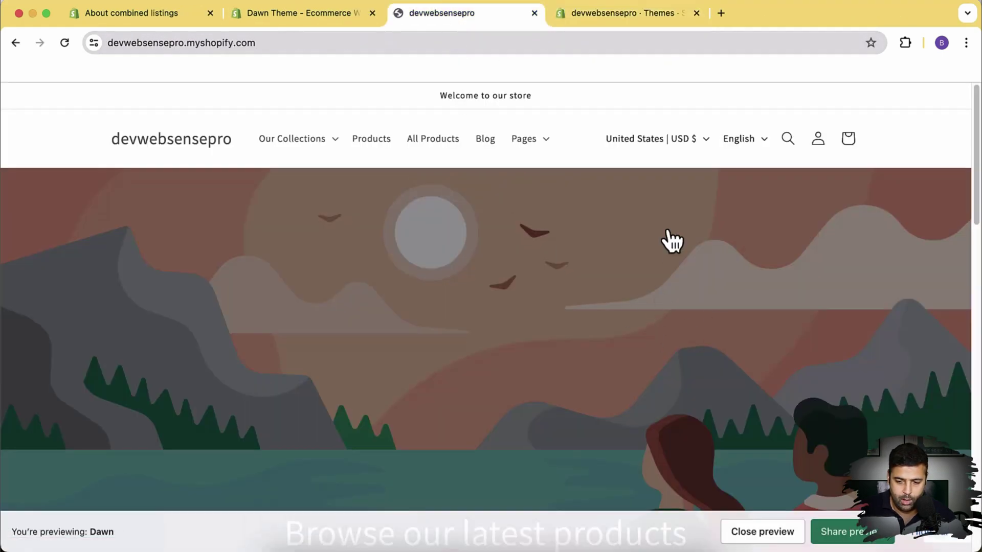
Open the NIKE DRILL TOP - MEN'S product from the featured products and examine its color, size and material options.
scroll(671, 241, "down", 10)
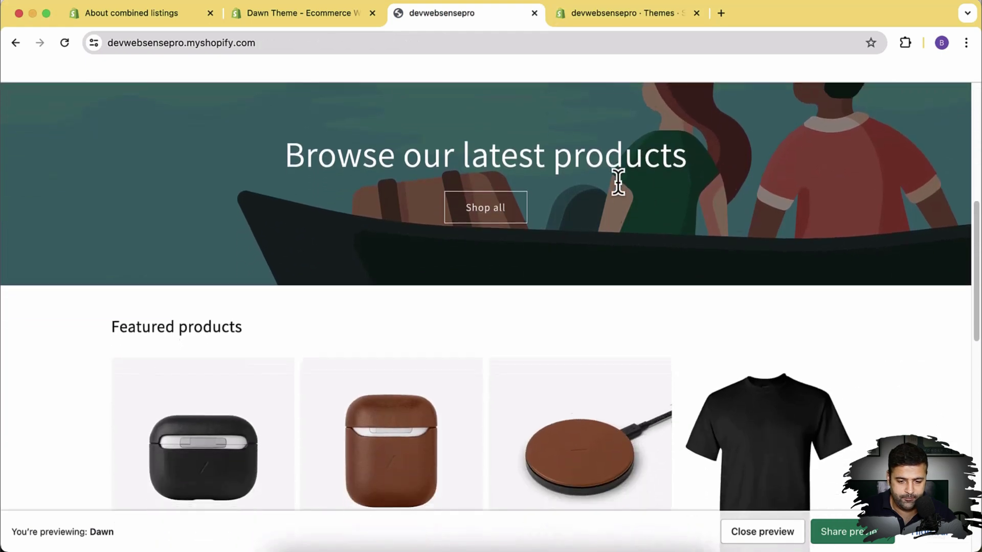
scroll(619, 186, "down", 7)
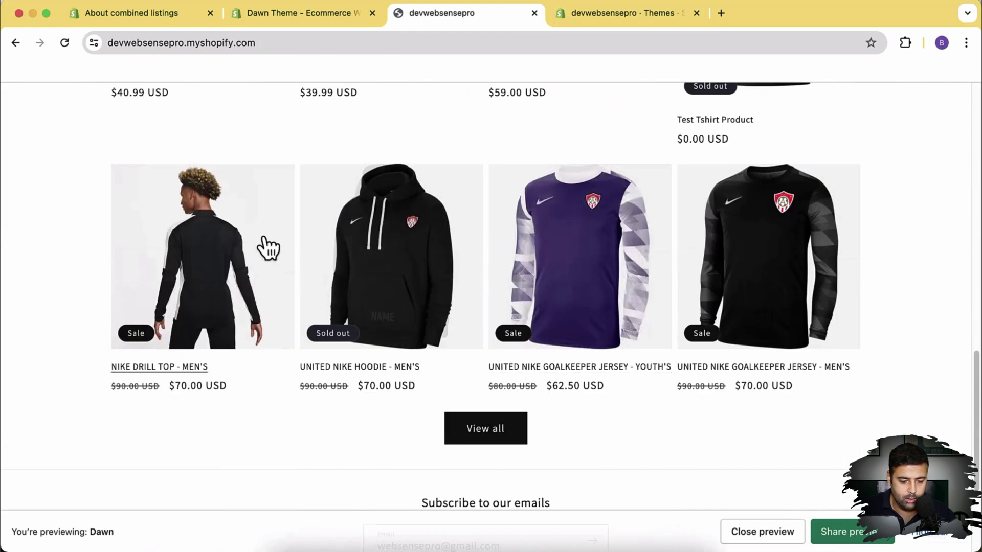
left_click(267, 248)
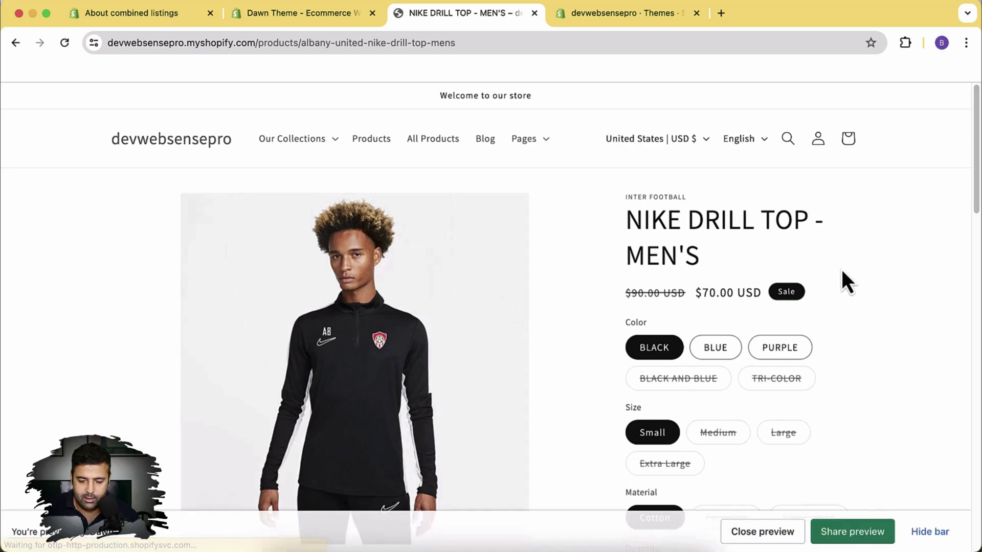
scroll(840, 268, "down", 3)
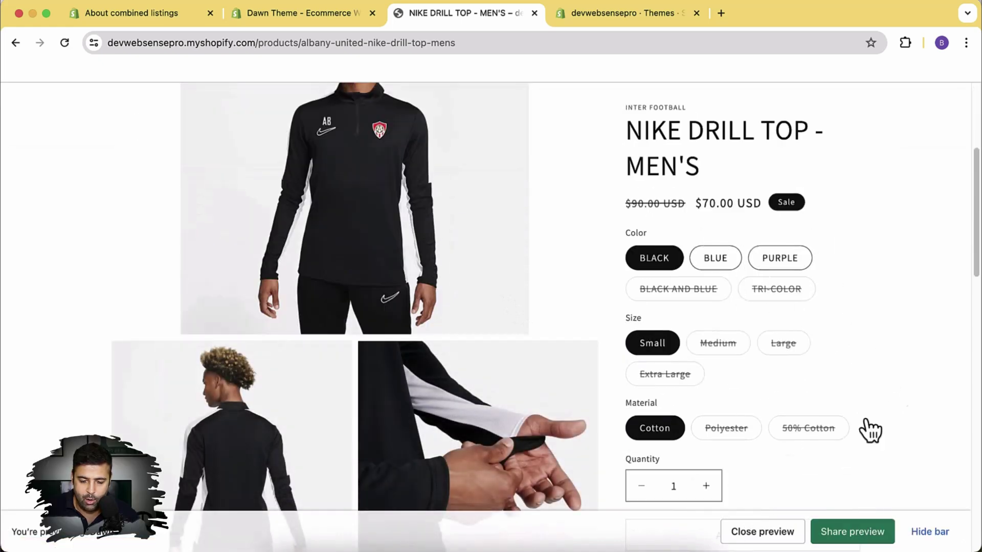
scroll(869, 430, "up", 3)
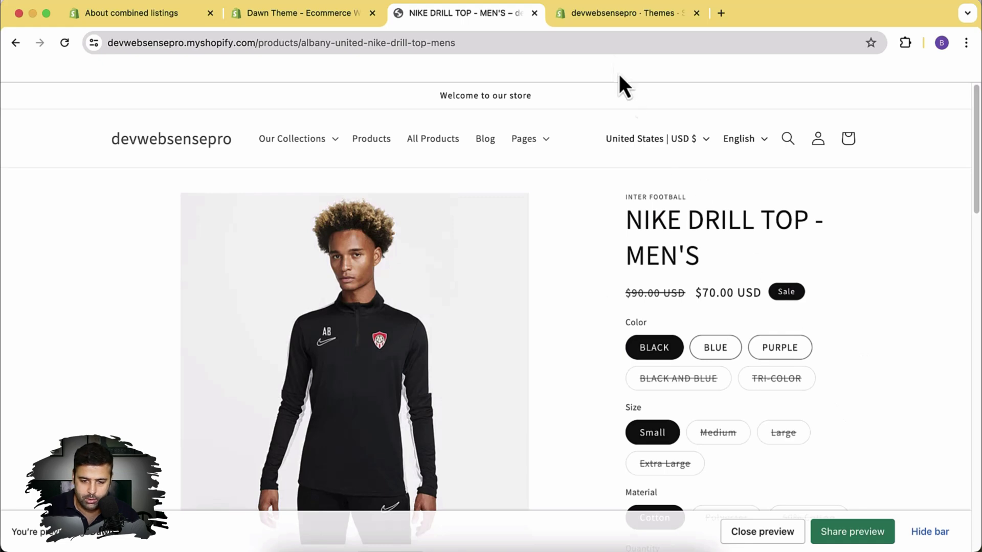
Switch to the Shopify admin and start a new product titled "Test Color Swatch".
left_click(608, 23)
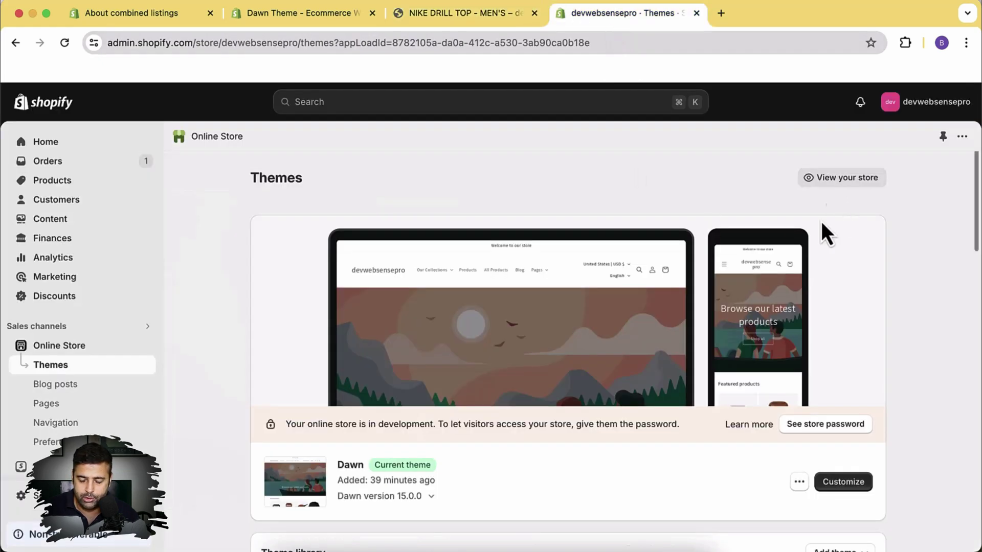
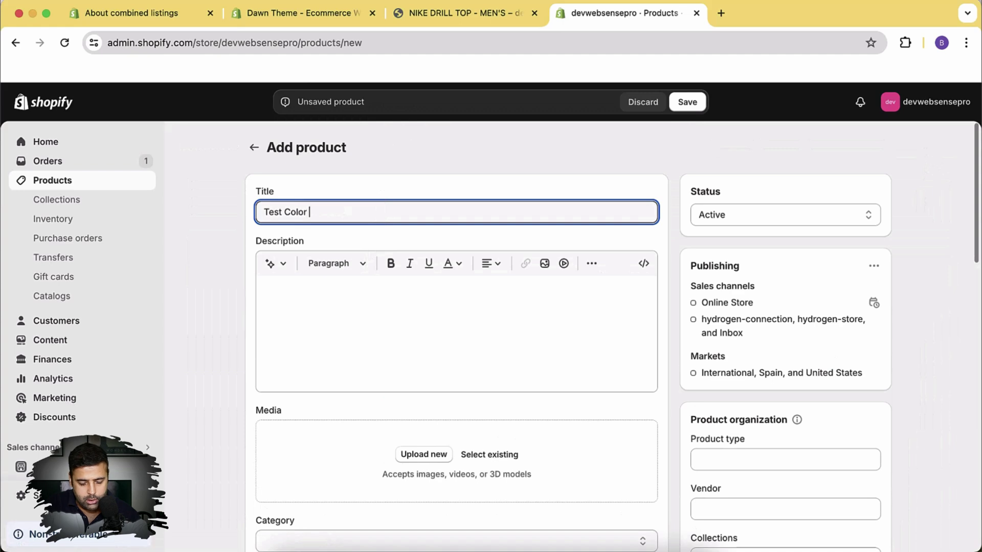
key("Tab")
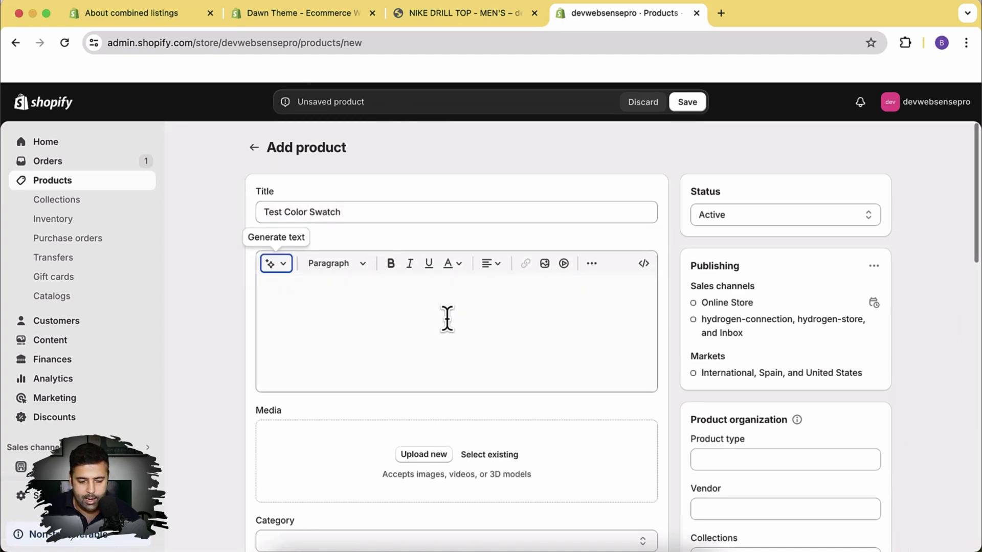
key("Tab")
Add the existing images of the black 0002_AirpodsPro and brown 0016_AirpodsCase to the product's media.
scroll(664, 251, "down", 3)
scroll(661, 253, "down", 3)
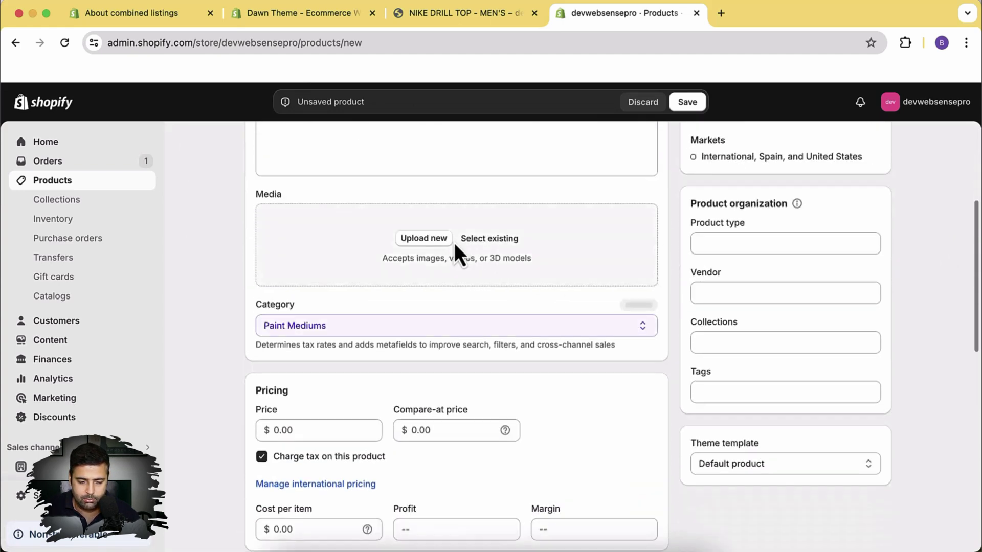
left_click(462, 241)
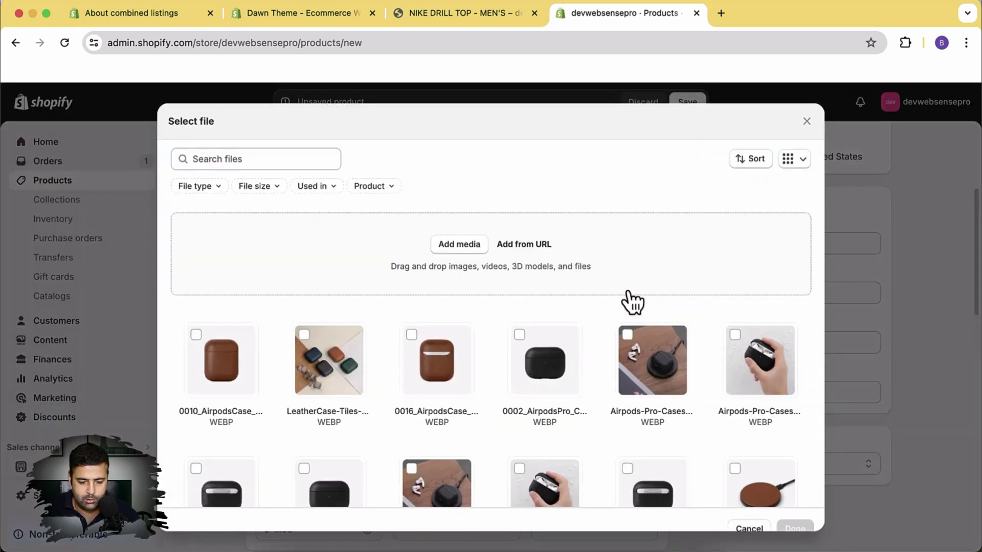
left_click(518, 336)
left_click(425, 352)
scroll(704, 311, "down", 5)
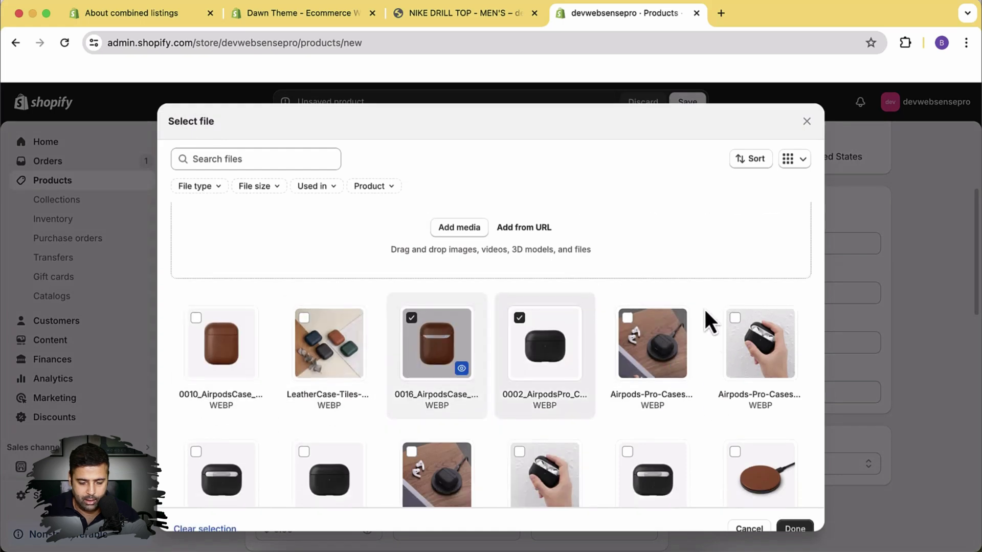
scroll(686, 338, "up", 5)
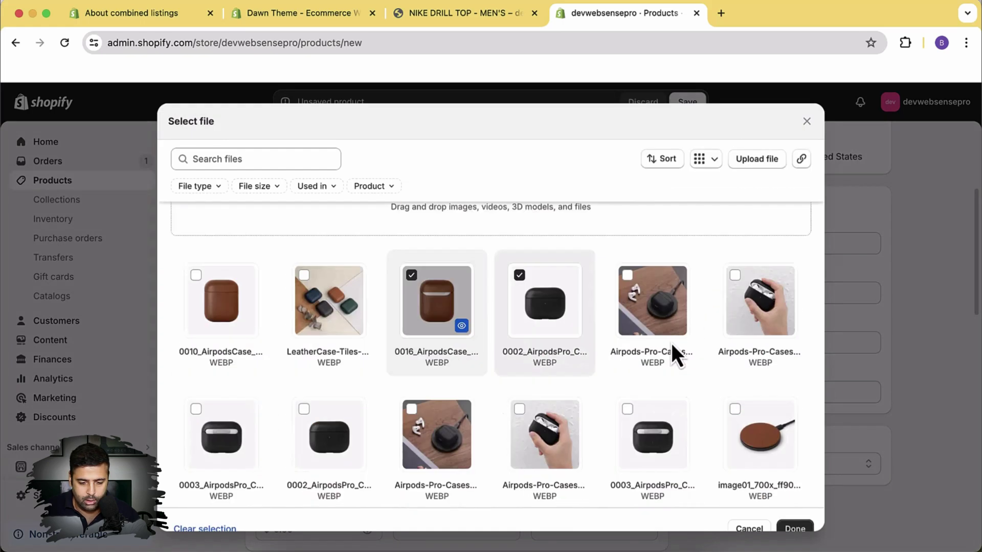
left_click(796, 530)
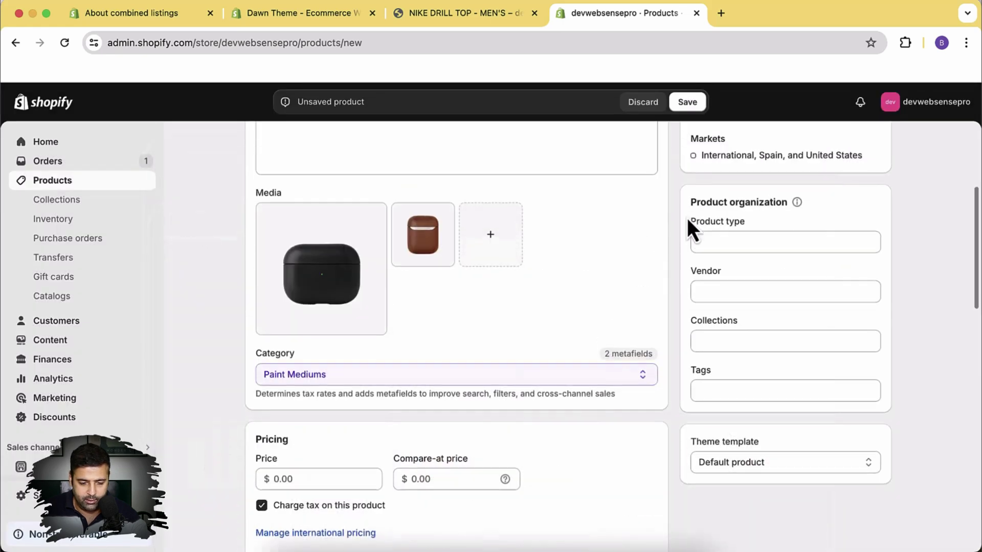
Examine the new product's suggested category and the metafields that belong to it.
scroll(686, 218, "down", 3)
scroll(675, 207, "down", 10)
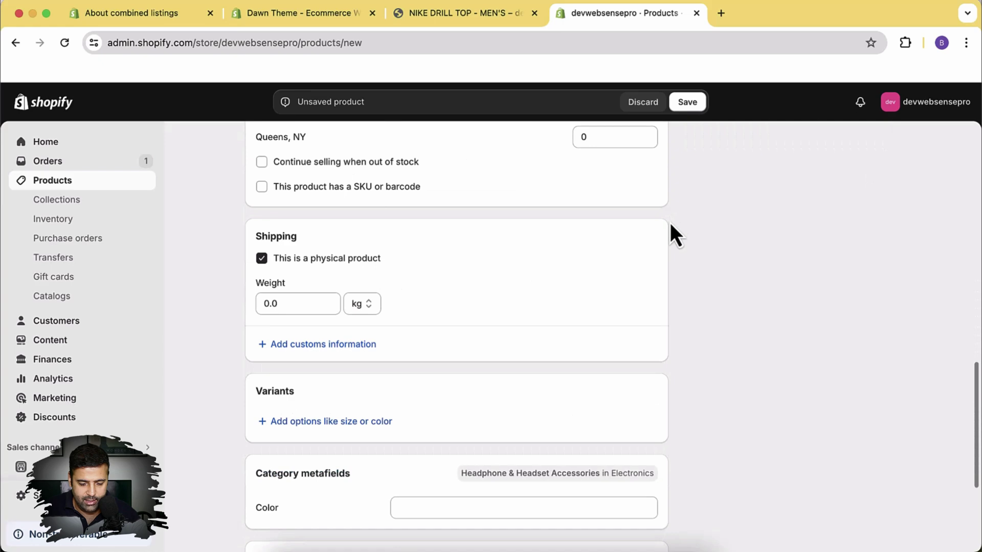
scroll(670, 222, "down", 4)
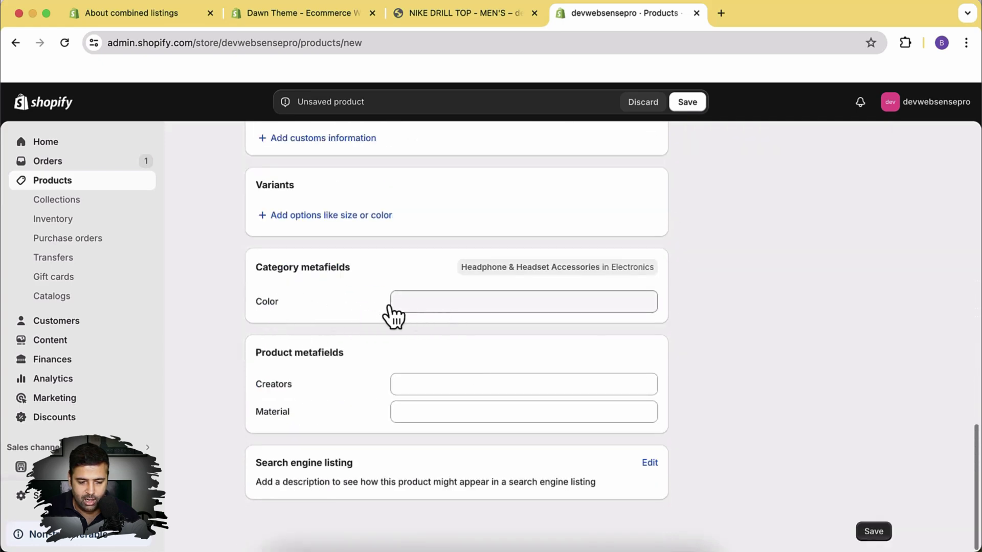
scroll(618, 359, "up", 10)
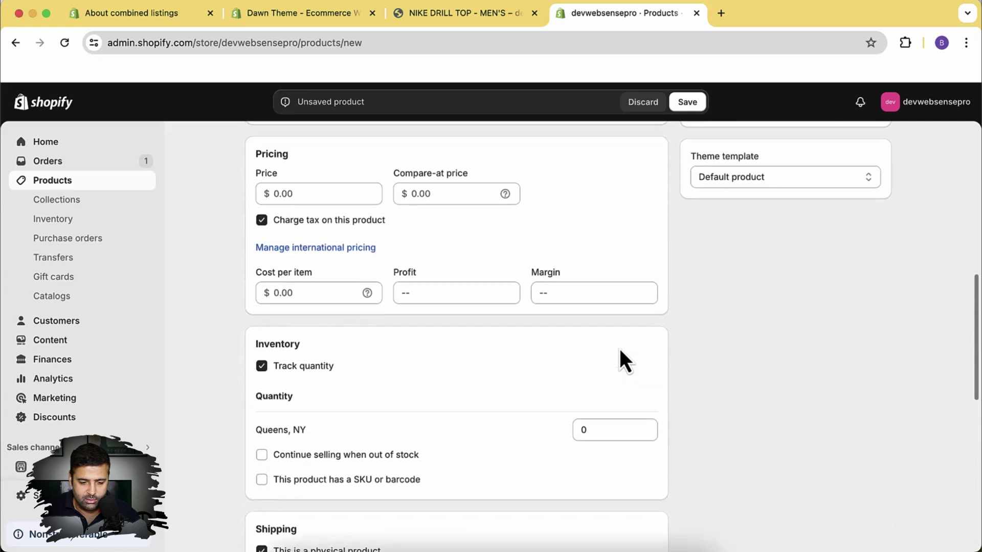
scroll(620, 358, "up", 8)
scroll(616, 274, "down", 5)
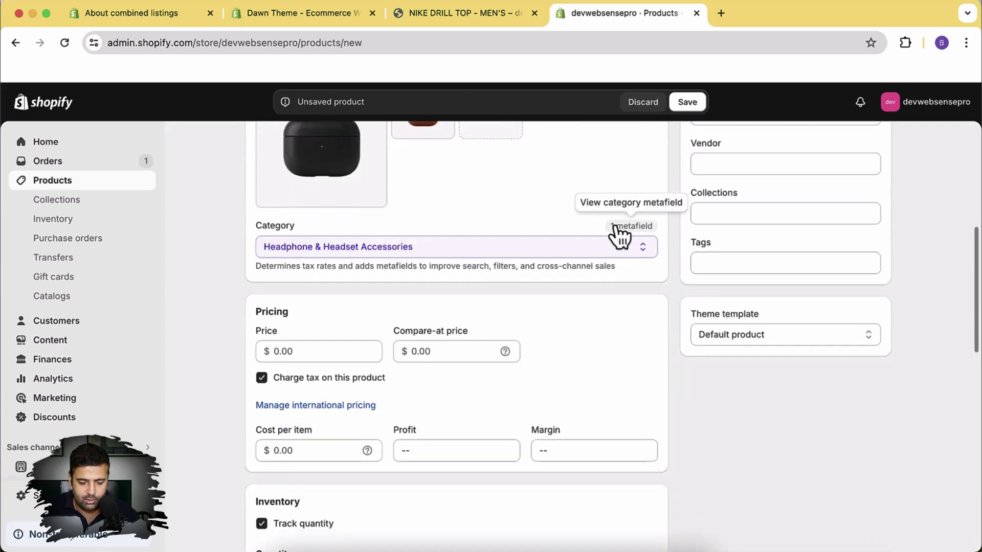
scroll(618, 235, "down", 8)
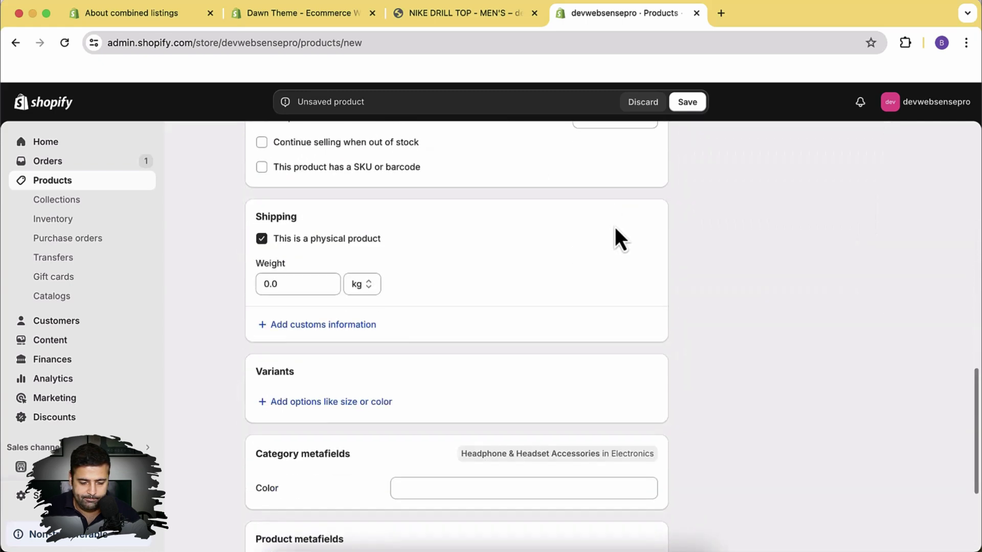
Set the Color category metafield to the default entries Black and Brown, and save the product.
scroll(619, 237, "down", 3)
left_click(337, 401)
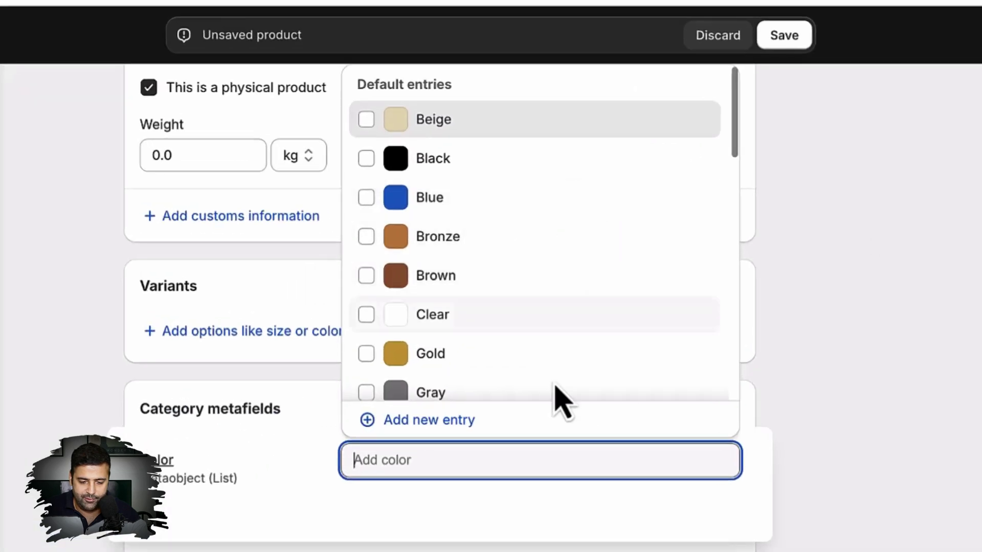
scroll(653, 213, "down", 10)
scroll(653, 286, "up", 10)
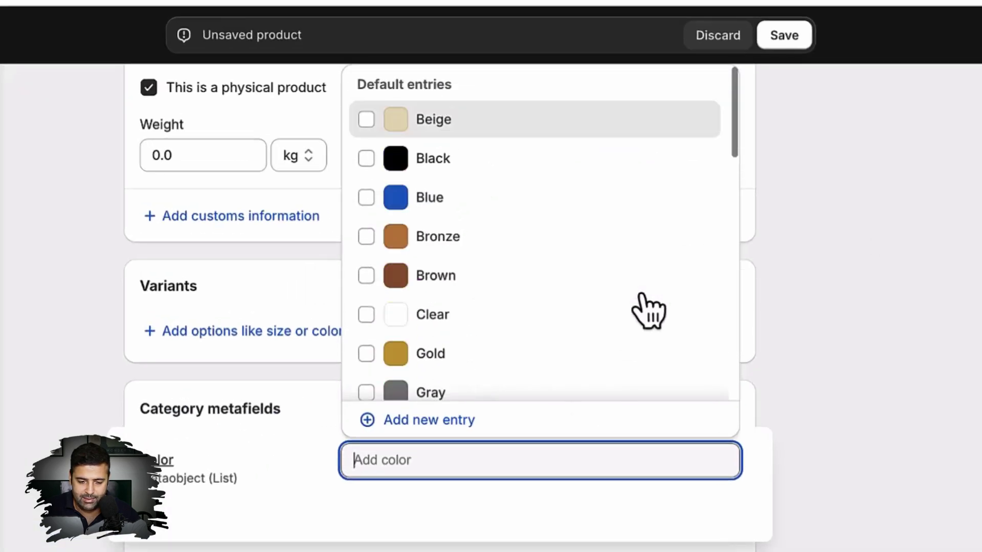
left_click(371, 159)
left_click(367, 275)
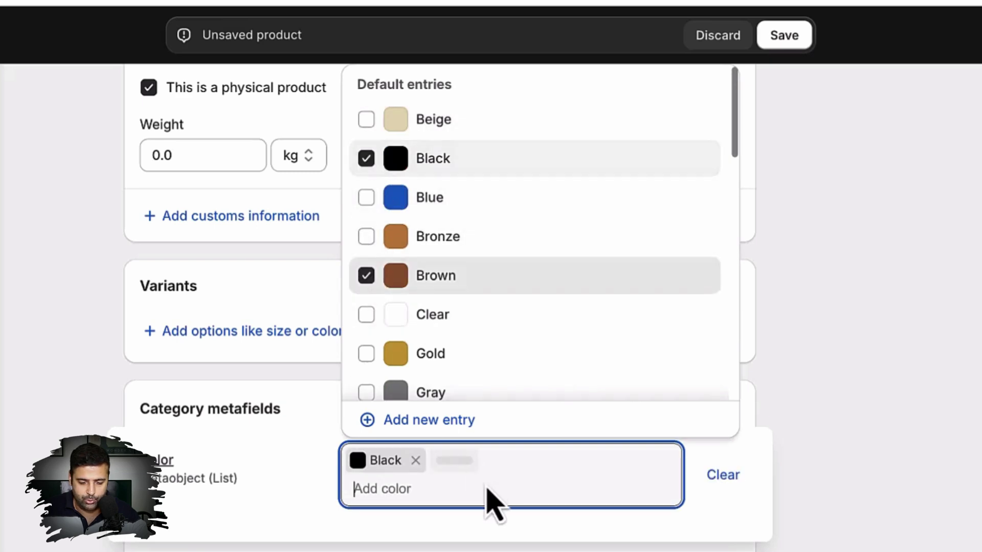
scroll(736, 521, "down", 1)
left_click(797, 462)
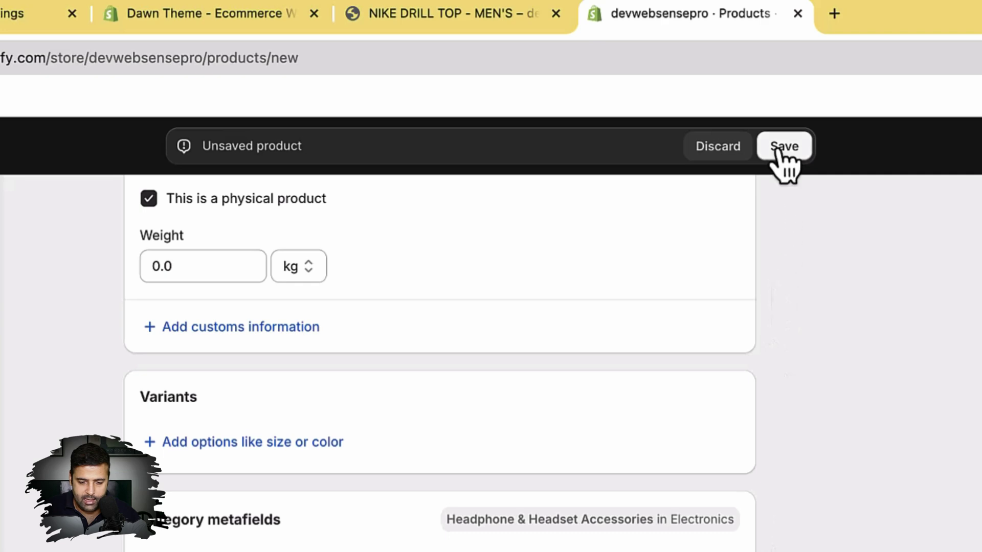
left_click(782, 1)
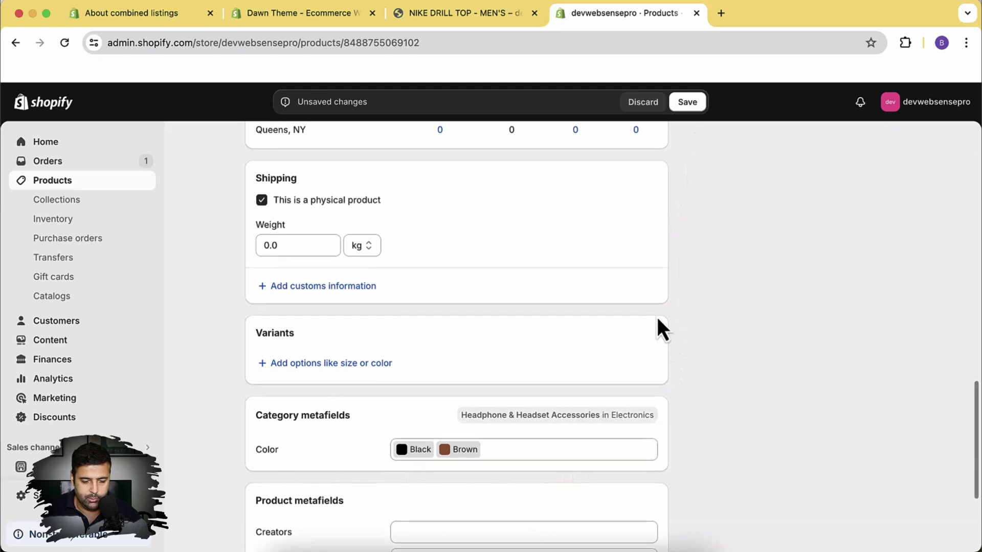
Add a variant option connected to the Color metafield and review the resulting Black and Brown variants.
scroll(654, 312, "down", 1)
scroll(653, 306, "down", 3)
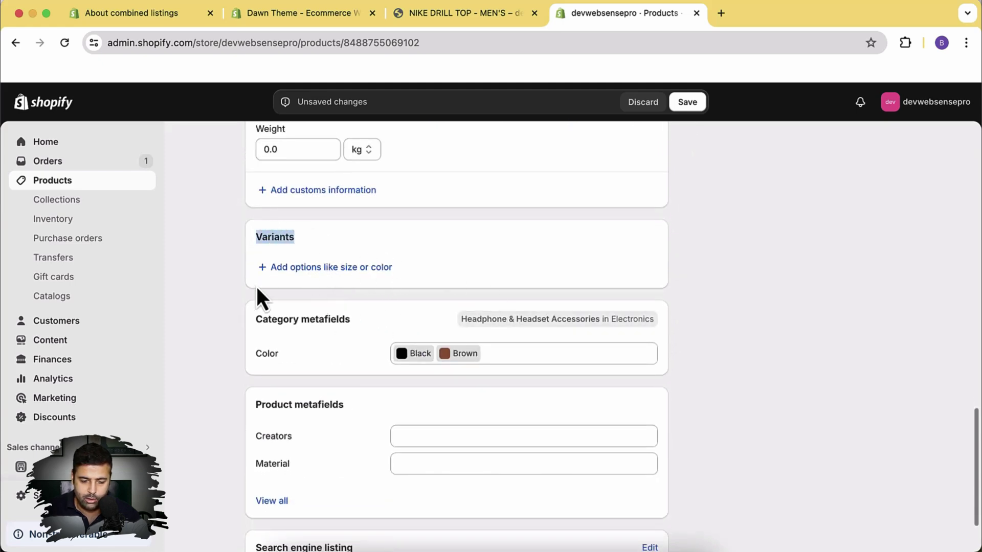
left_click(299, 271)
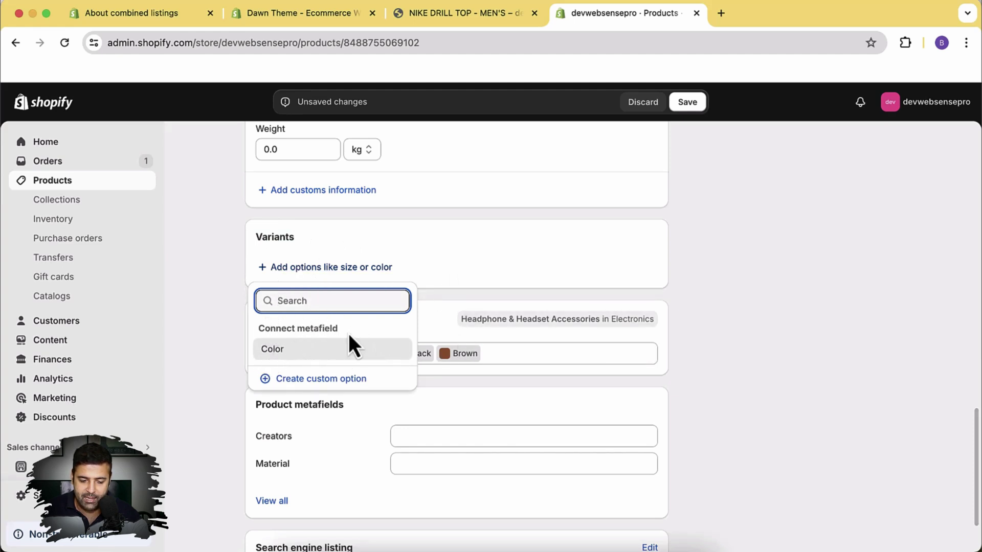
left_click(298, 353)
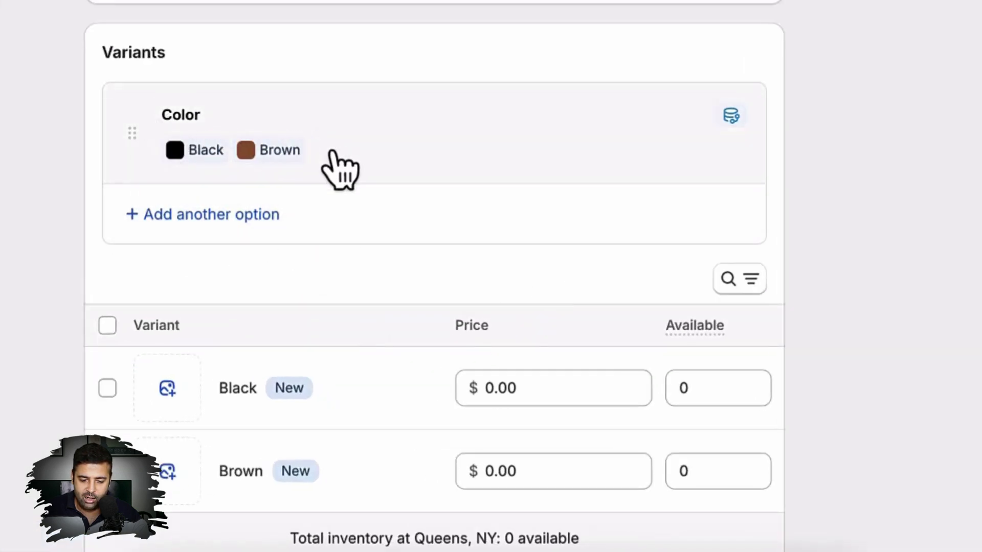
scroll(665, 179, "down", 1)
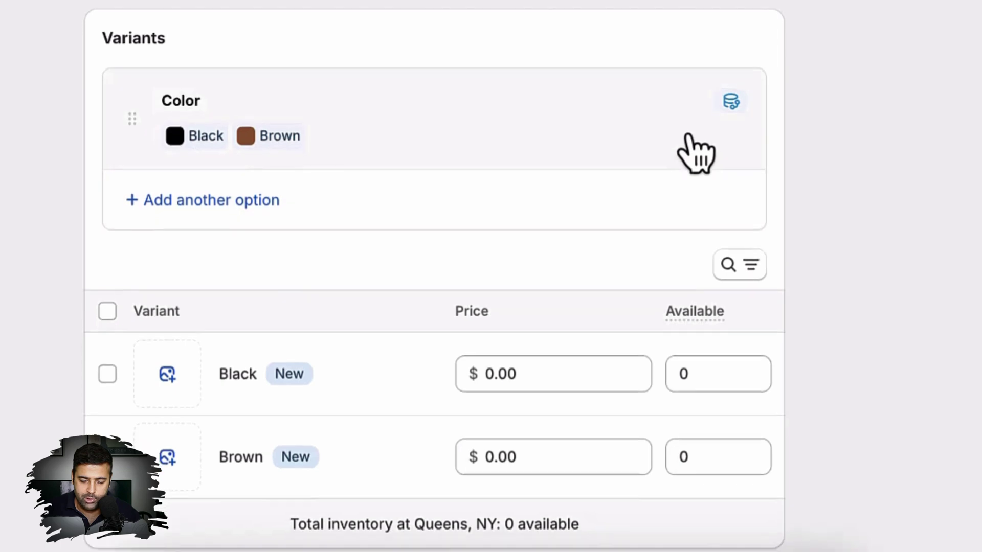
scroll(695, 153, "down", 5)
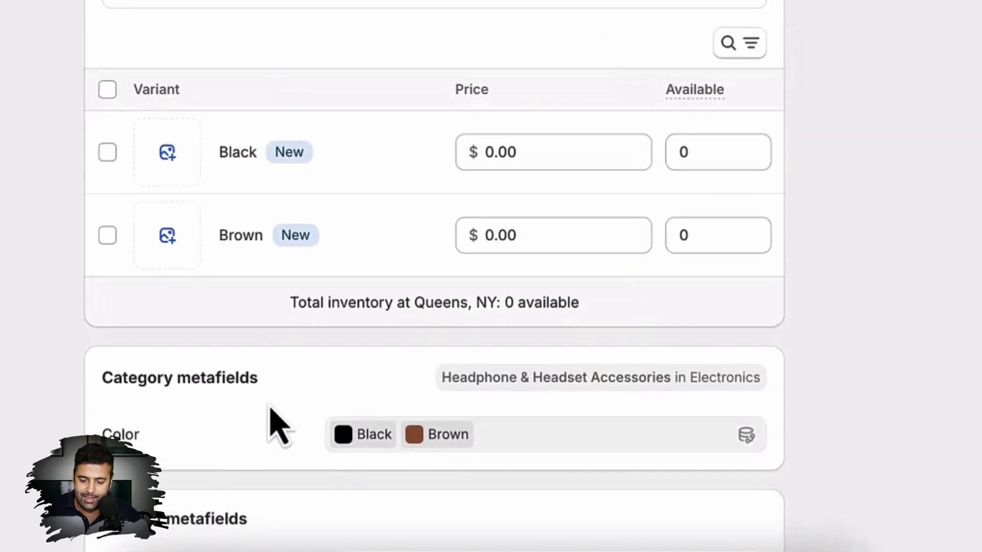
scroll(478, 416, "up", 5)
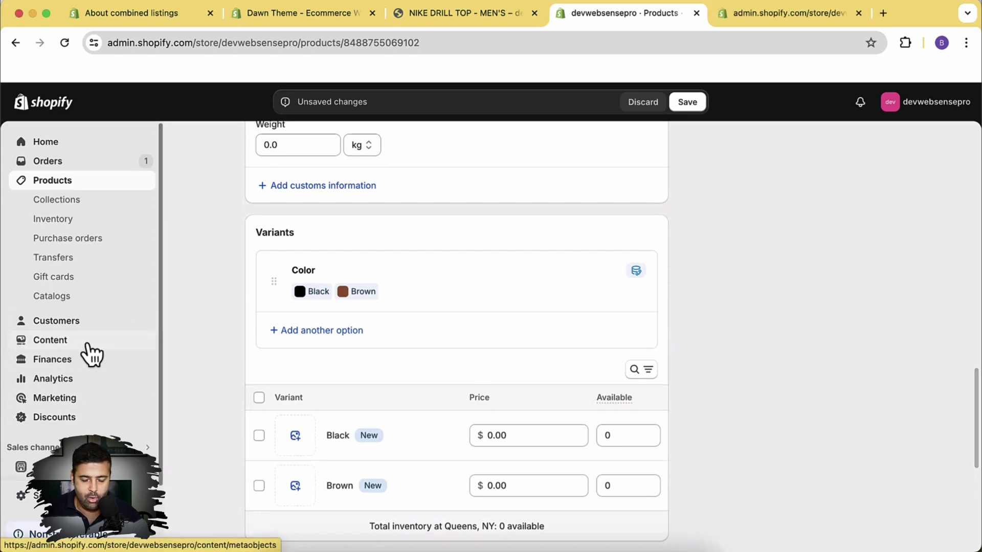
Examine the entries of the Color metaobject in the other browser tab, and return to the product.
left_click(758, 23)
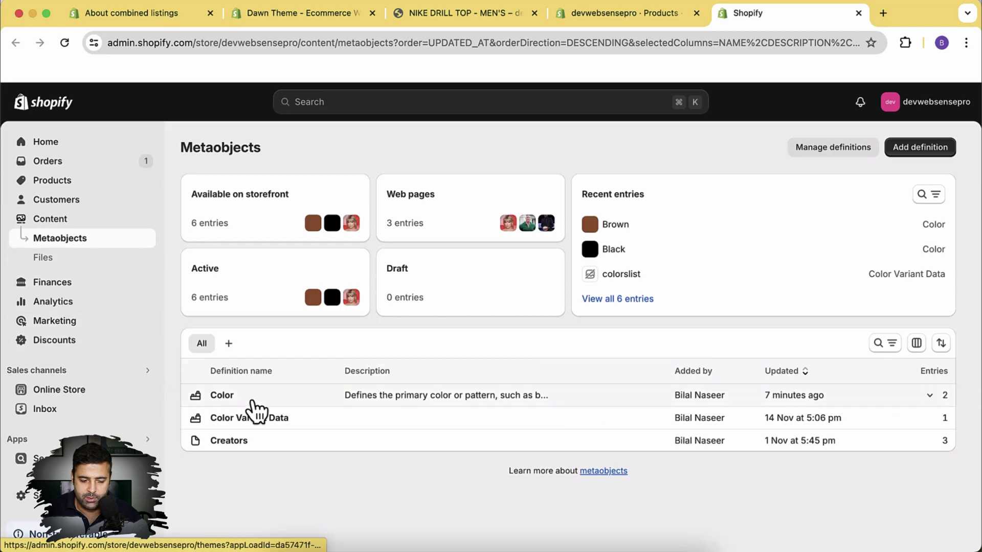
left_click(354, 403)
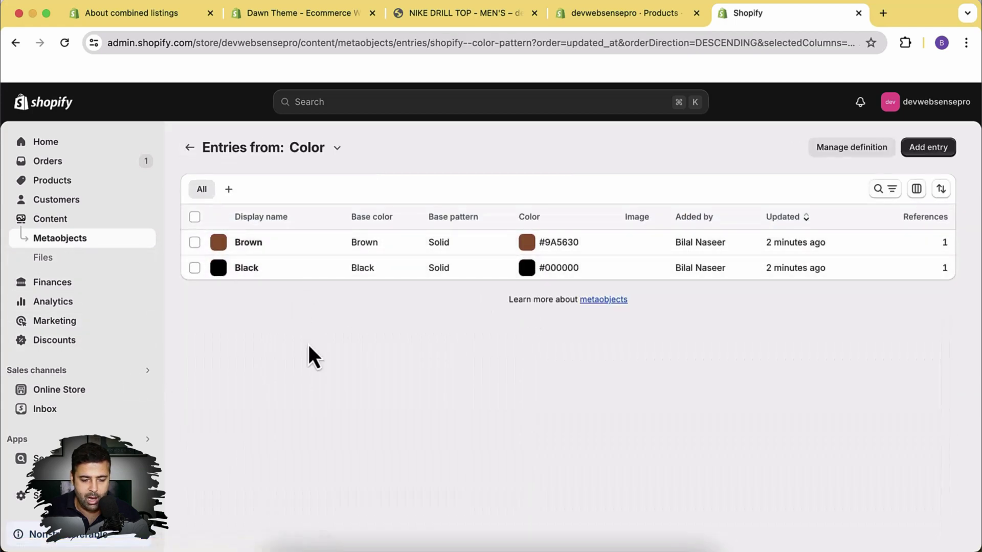
left_click(660, 20)
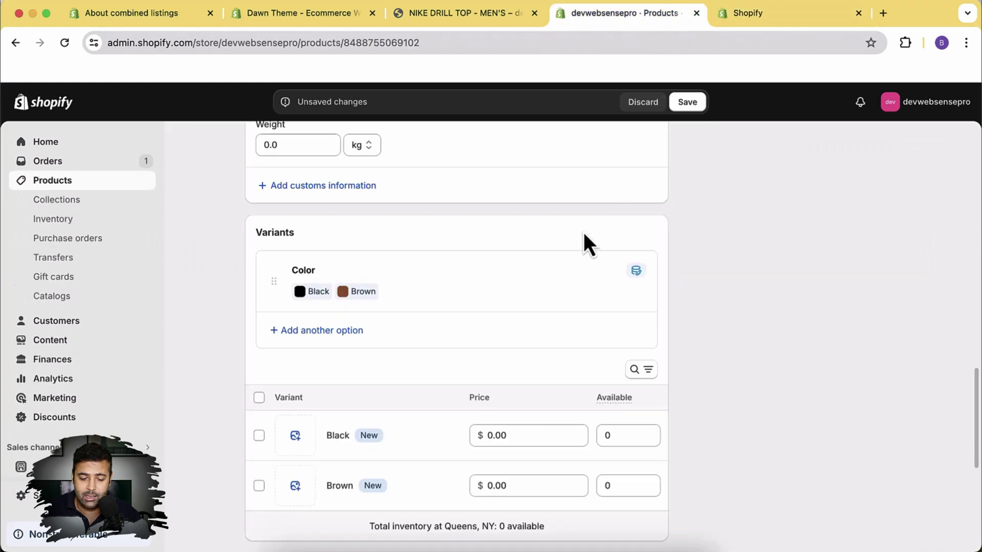
Inspect the product's Color category metafield and read the note about its connection to the variant option.
scroll(560, 288, "down", 5)
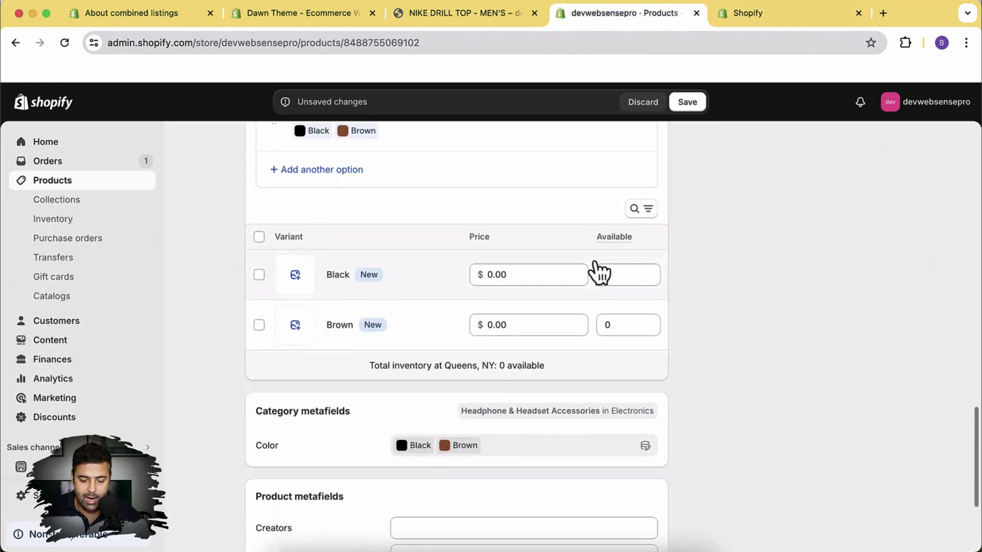
left_click(548, 364)
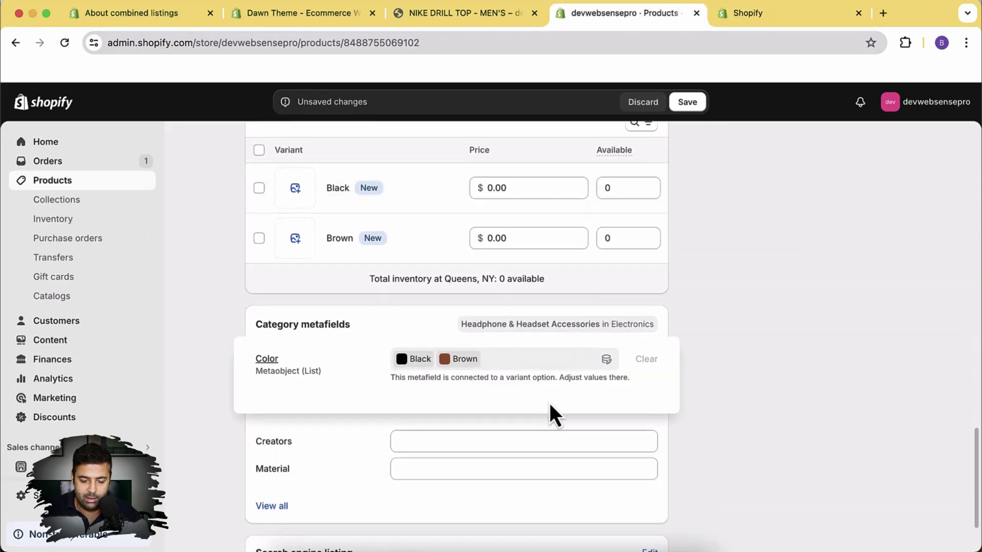
left_click_drag(386, 387, 512, 387)
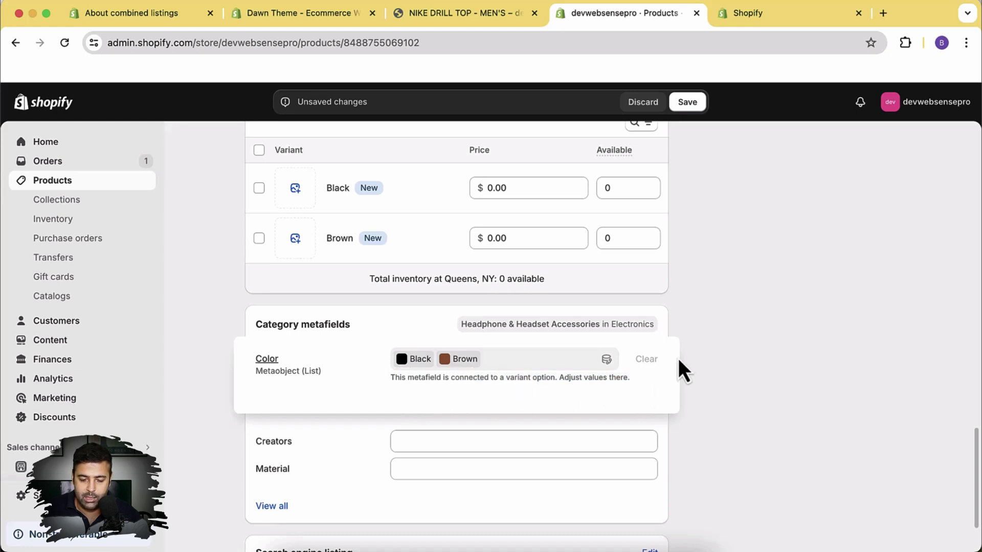
left_click(680, 322)
scroll(679, 329, "up", 3)
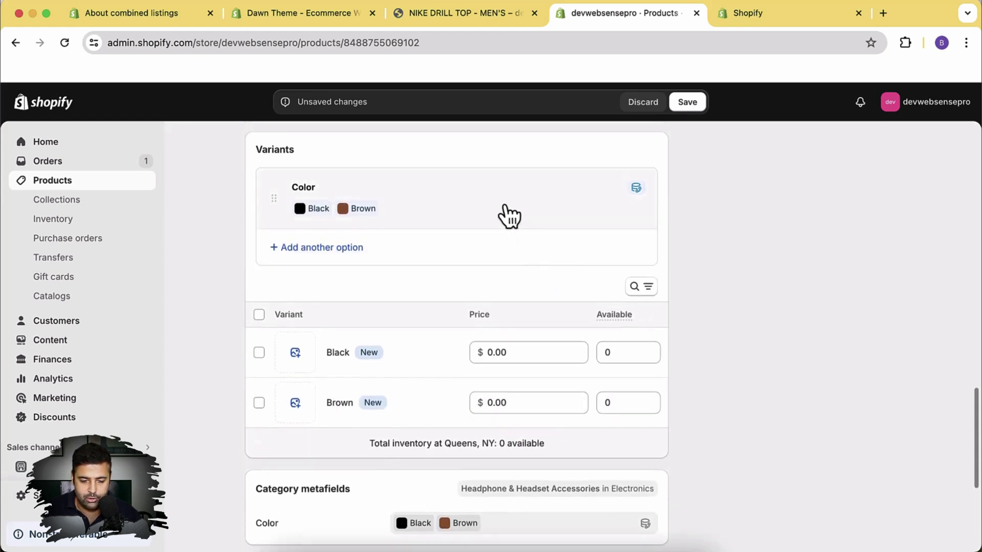
Edit the Color variant option, look through its available colors and patterns, and start adding a new entry.
left_click(509, 216)
left_click(500, 256)
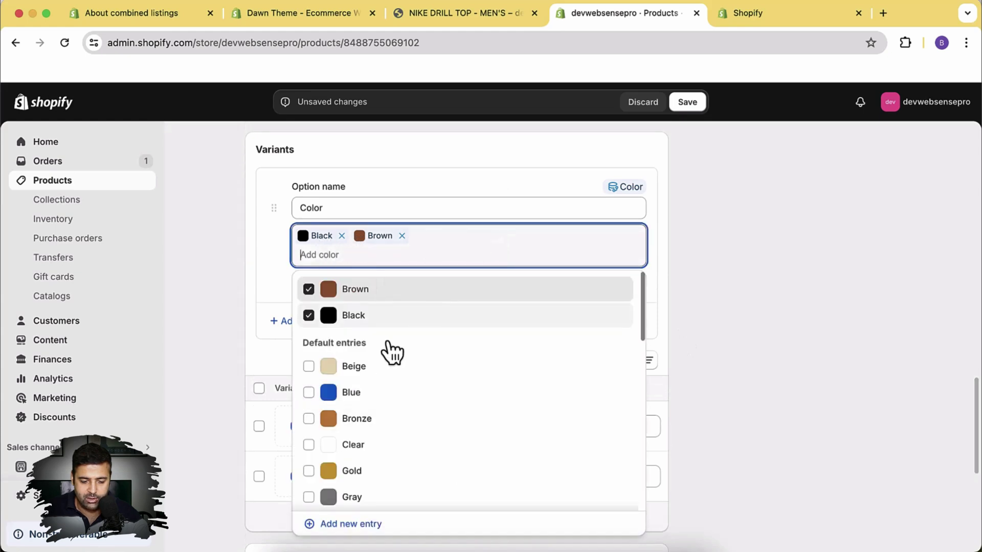
scroll(522, 346, "down", 2)
scroll(521, 345, "down", 8)
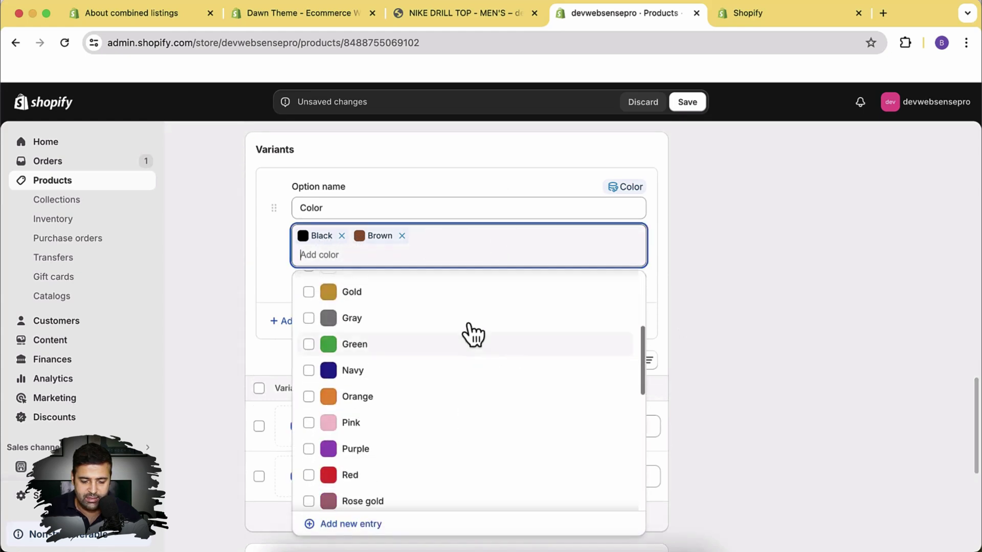
scroll(494, 333, "down", 6)
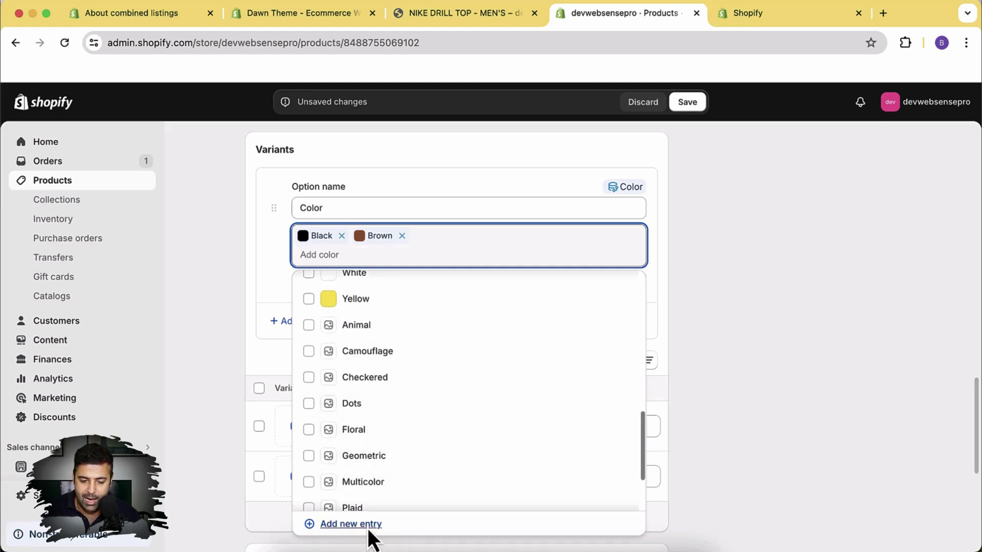
left_click(351, 524)
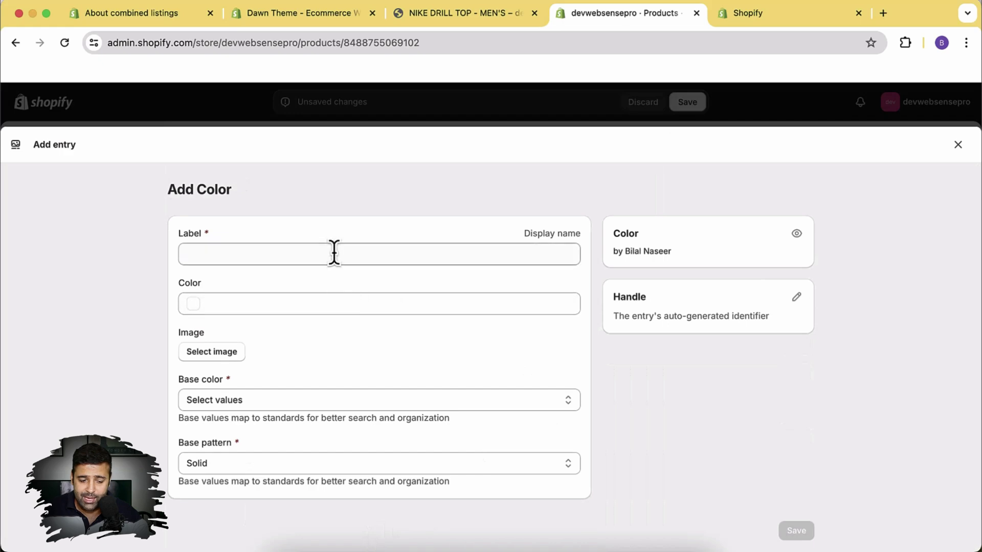
Label the new color entry "Custom Swatch" and leave its color value empty.
left_click(334, 253)
left_click(211, 304)
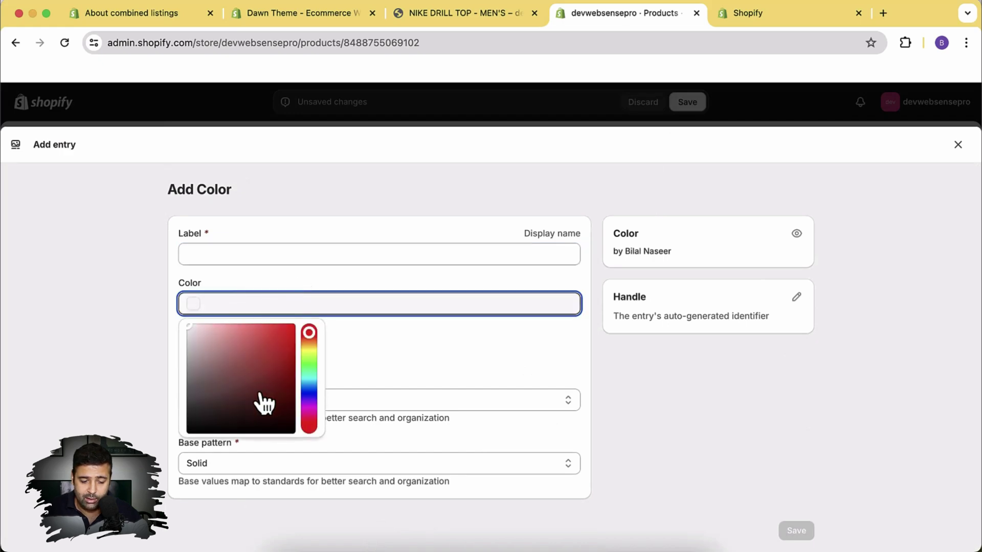
left_click(506, 353)
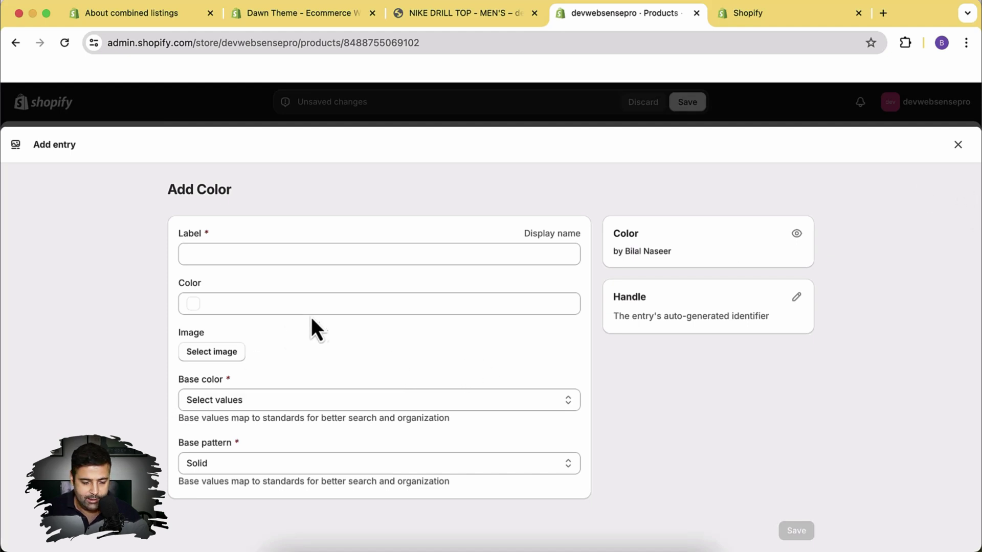
left_click(244, 261)
type("Custom Sw")
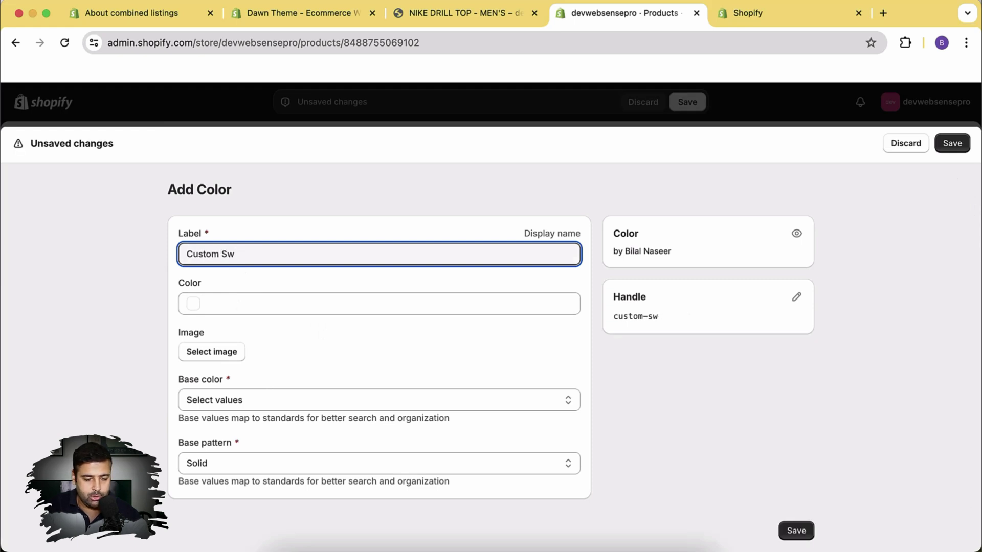
type("atch")
key("Tab")
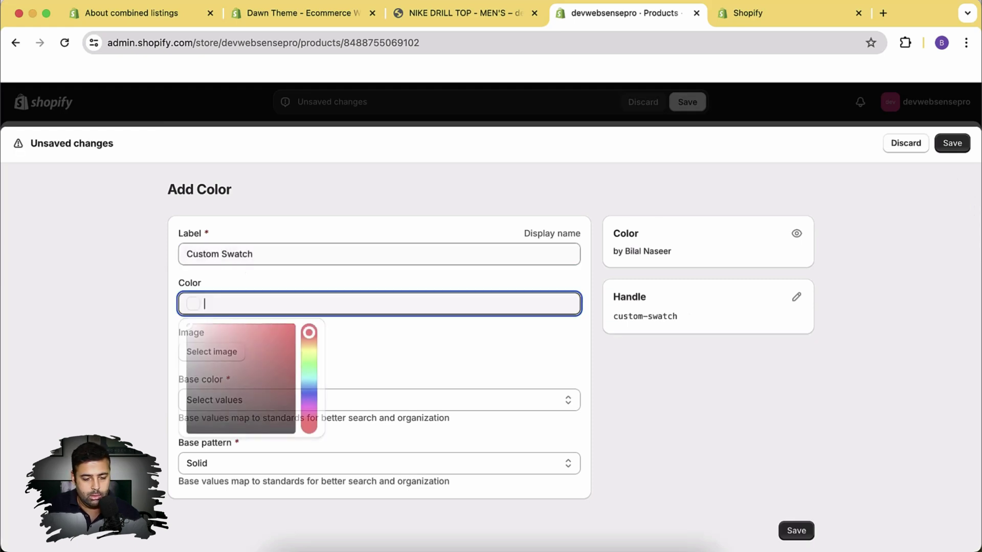
left_click(420, 302)
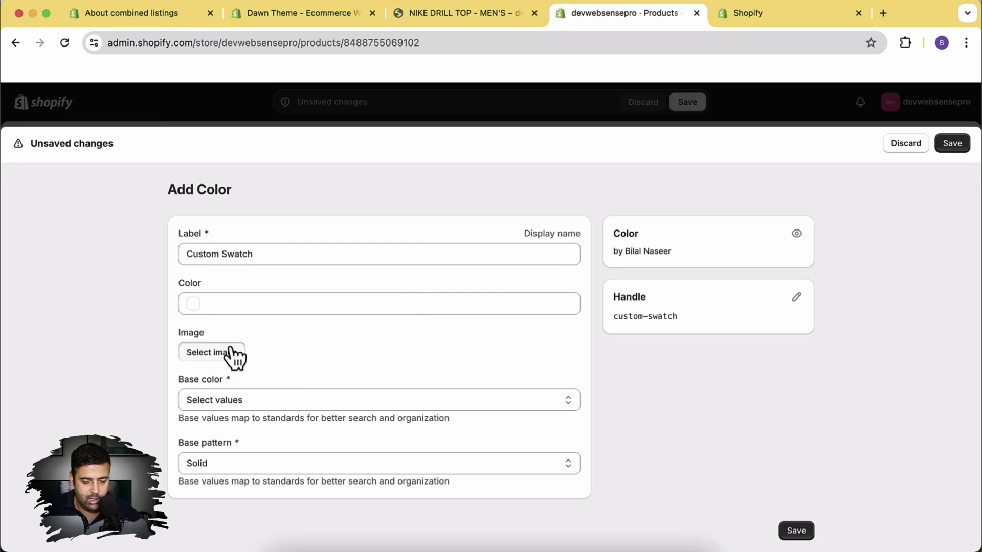
Set the existing LeatherCase-Tiles-Mobile_0000_AirpodsCase_leather_family picture as the image of the Custom Swatch entry.
left_click(211, 352)
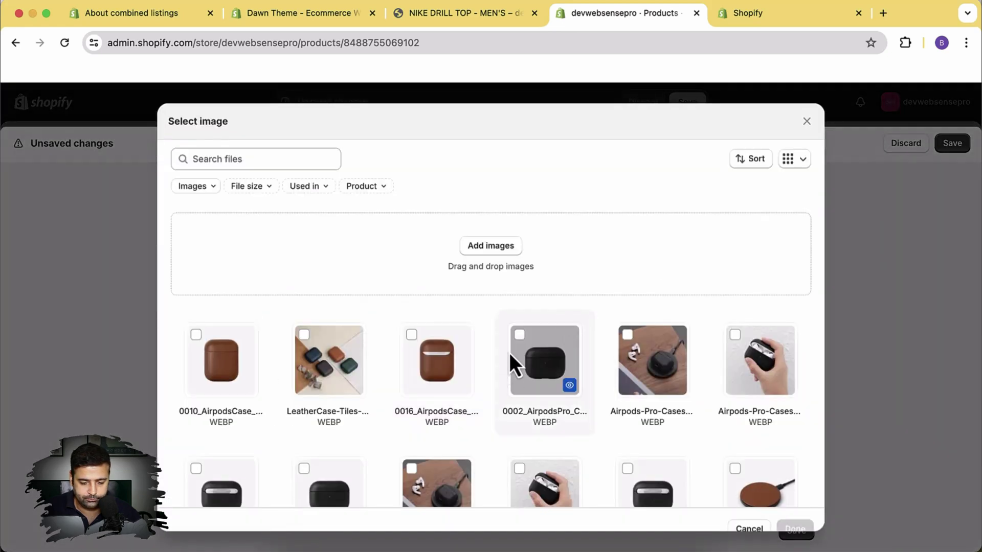
left_click(303, 335)
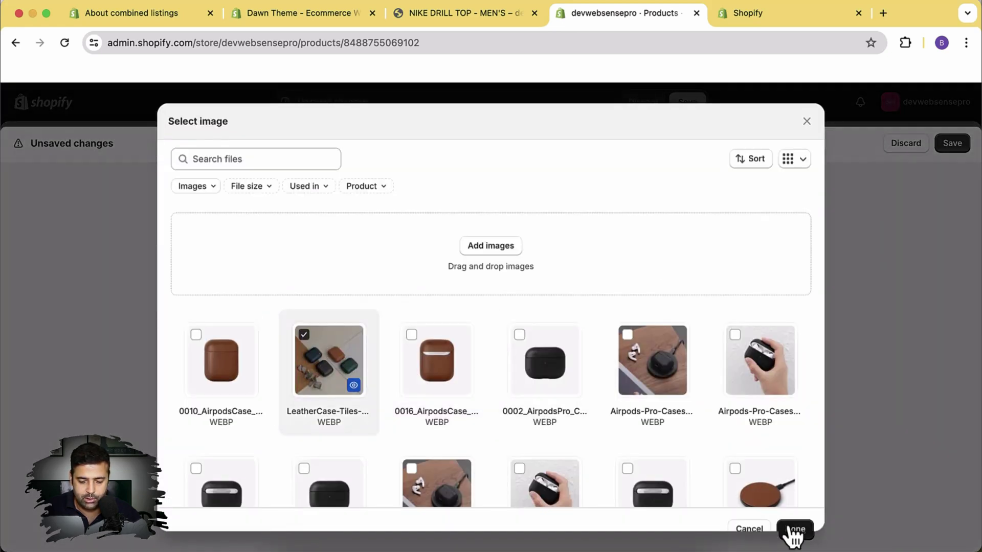
left_click(795, 529)
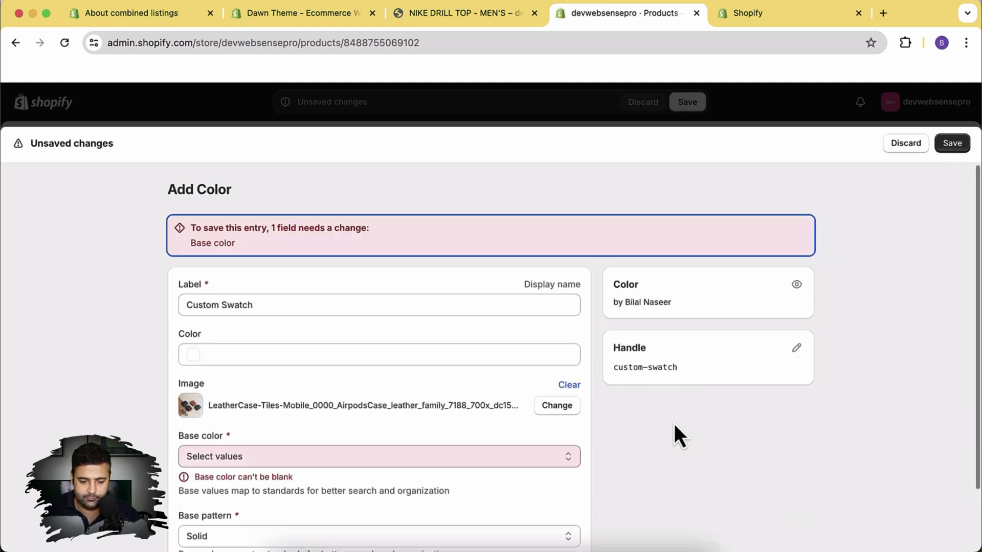
Choose Clear as the base color of the Custom Swatch entry and save the entry.
scroll(368, 386, "down", 2)
left_click(368, 384)
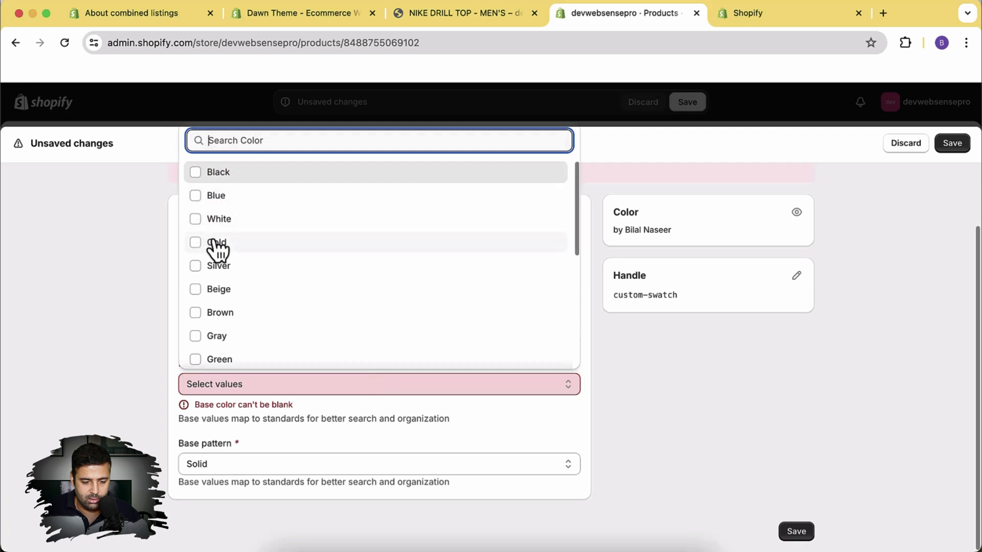
scroll(460, 261, "down", 5)
scroll(478, 302, "up", 5)
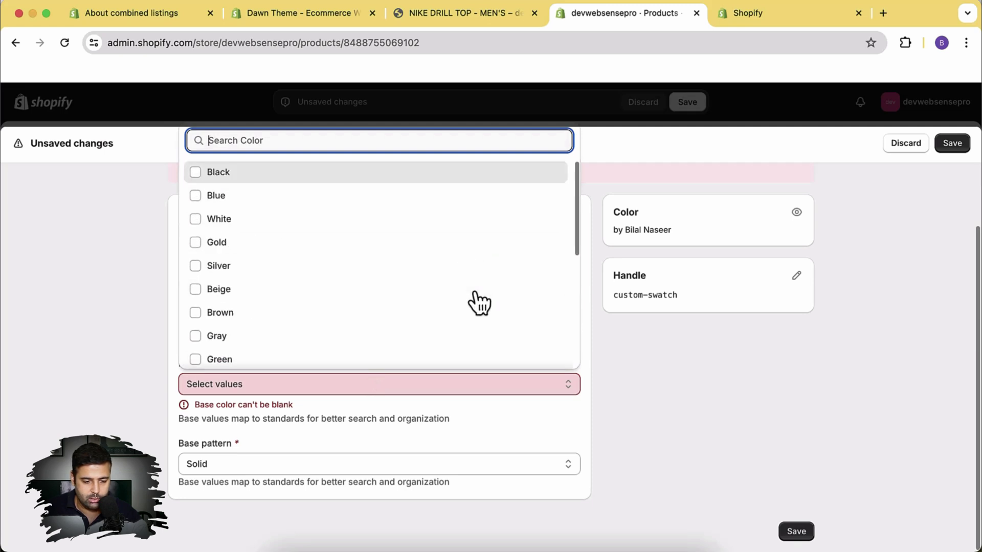
scroll(479, 288, "down", 5)
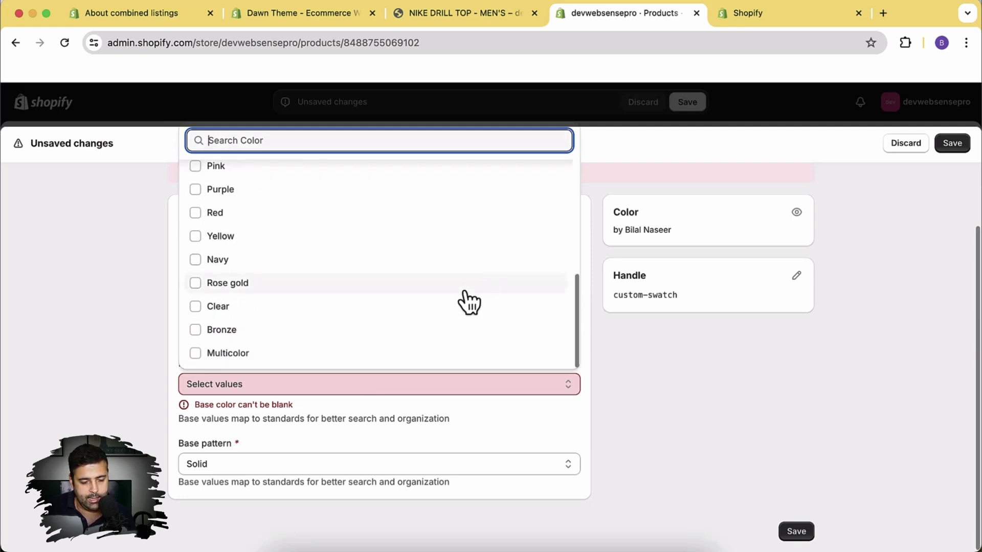
left_click(333, 306)
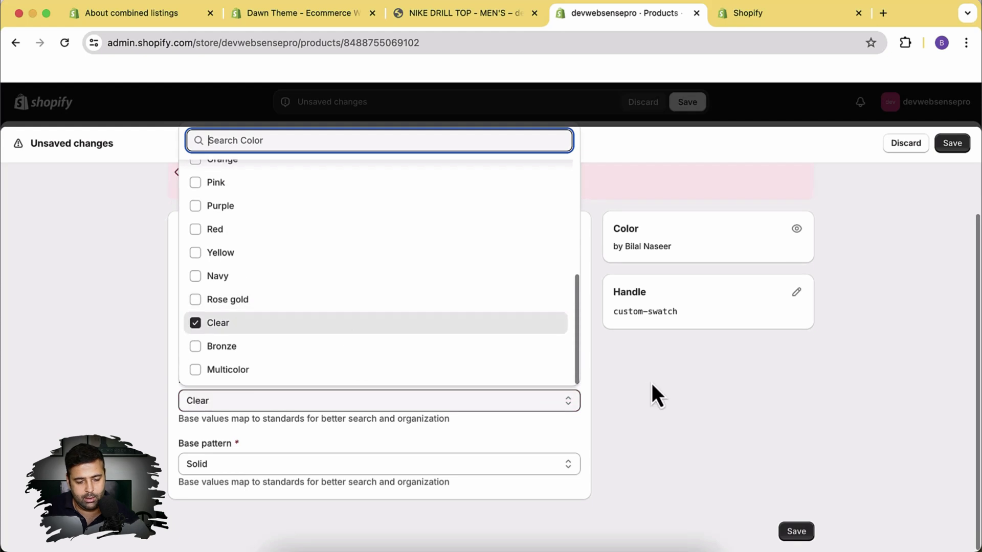
left_click(751, 343)
left_click(940, 147)
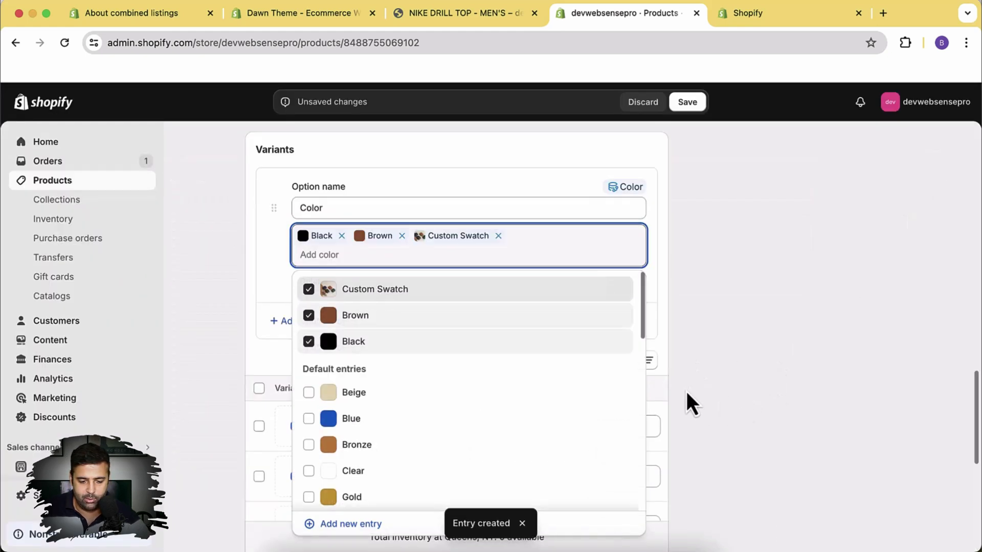
Save the product with the Black, Brown and Custom Swatch color options and open its storefront preview.
left_click(704, 365)
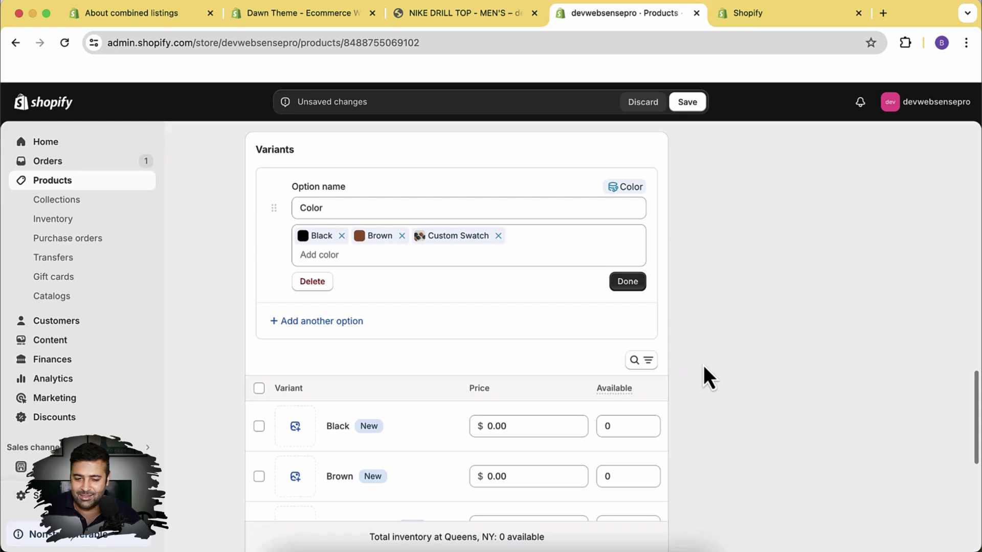
left_click(688, 103)
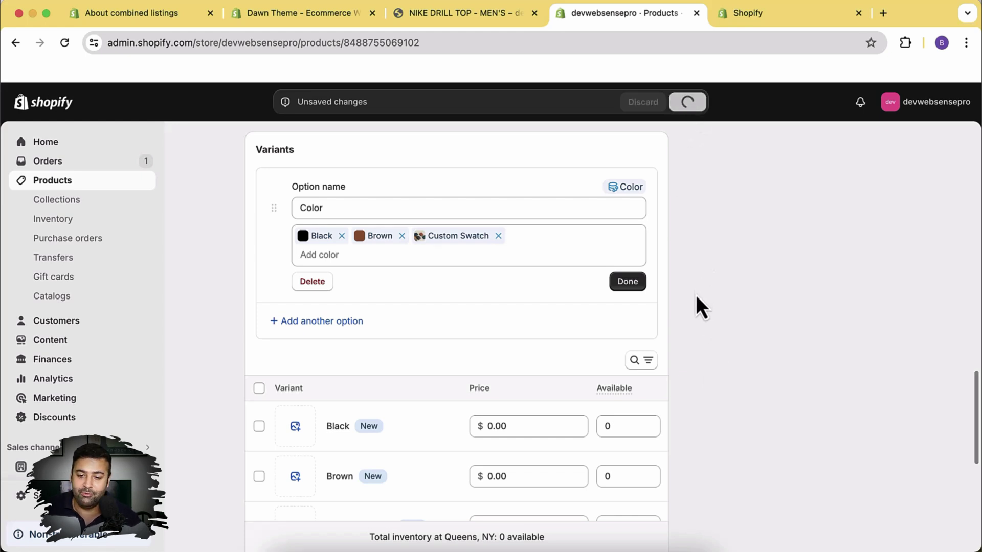
scroll(691, 290, "up", 10)
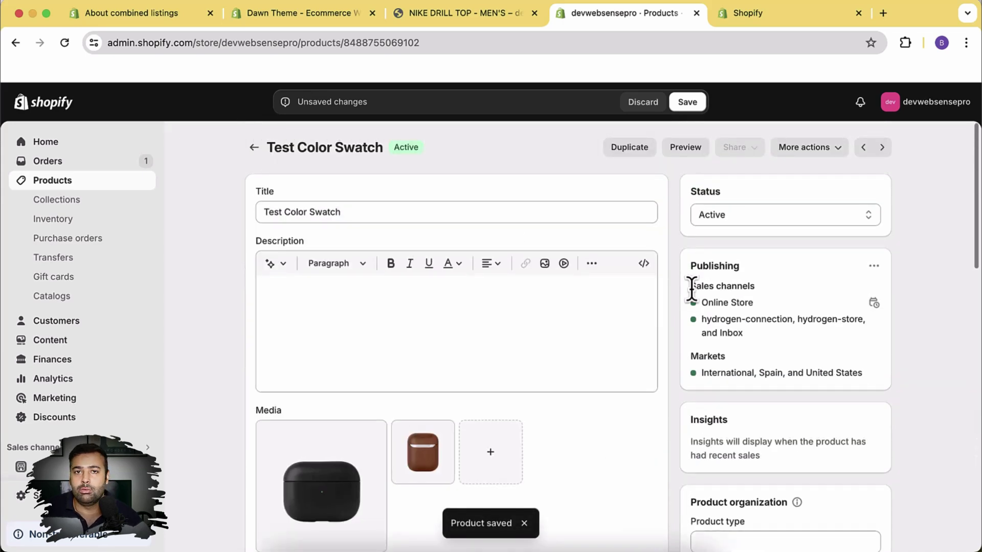
left_click(684, 153)
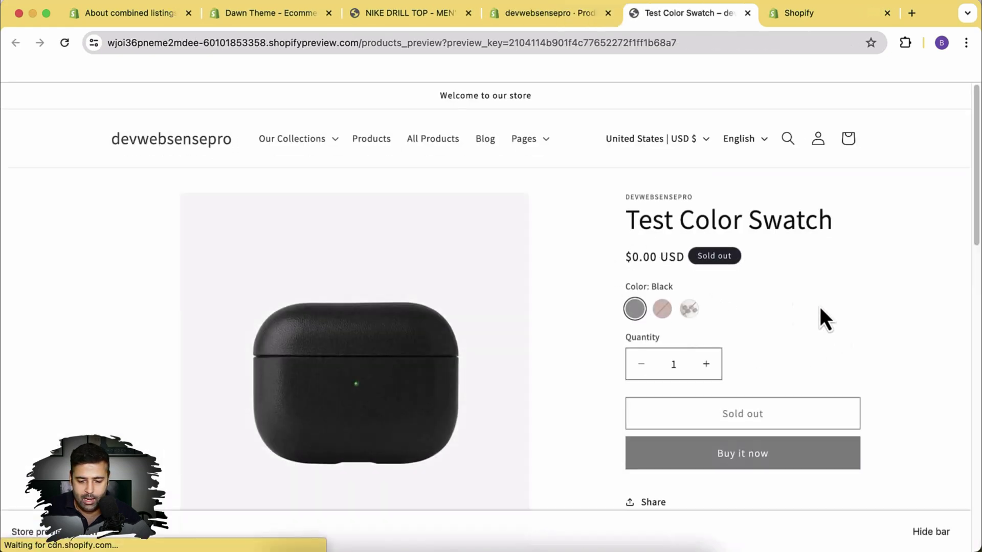
Try the Brown, Custom Swatch and Black color swatches on the previewed product page.
left_click(661, 309)
left_click(690, 309)
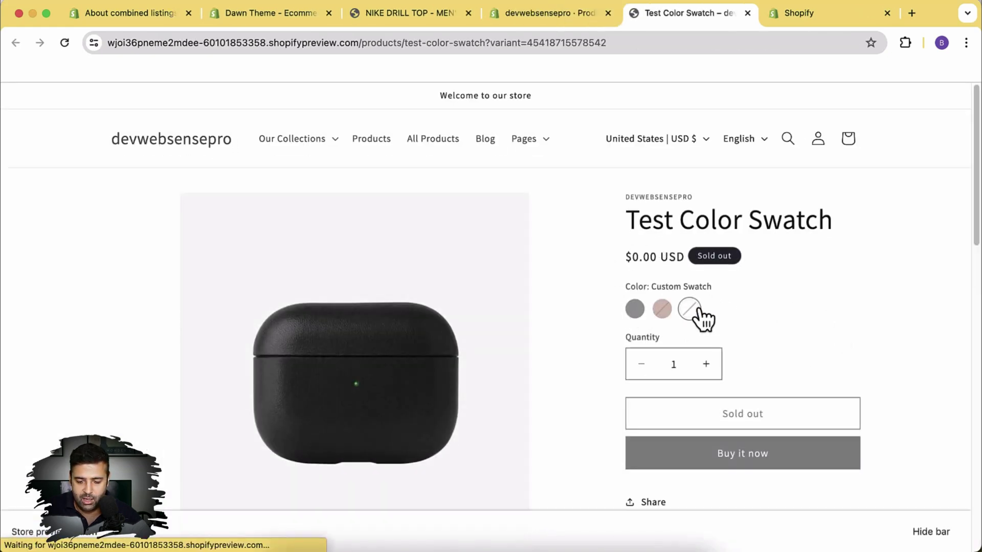
left_click(635, 309)
scroll(833, 249, "down", 3)
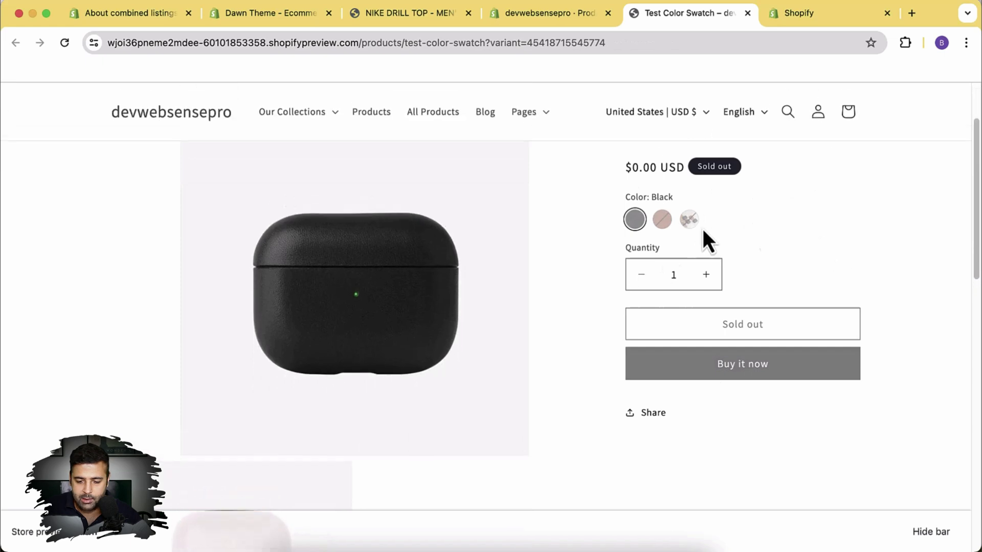
scroll(701, 269, "up", 3)
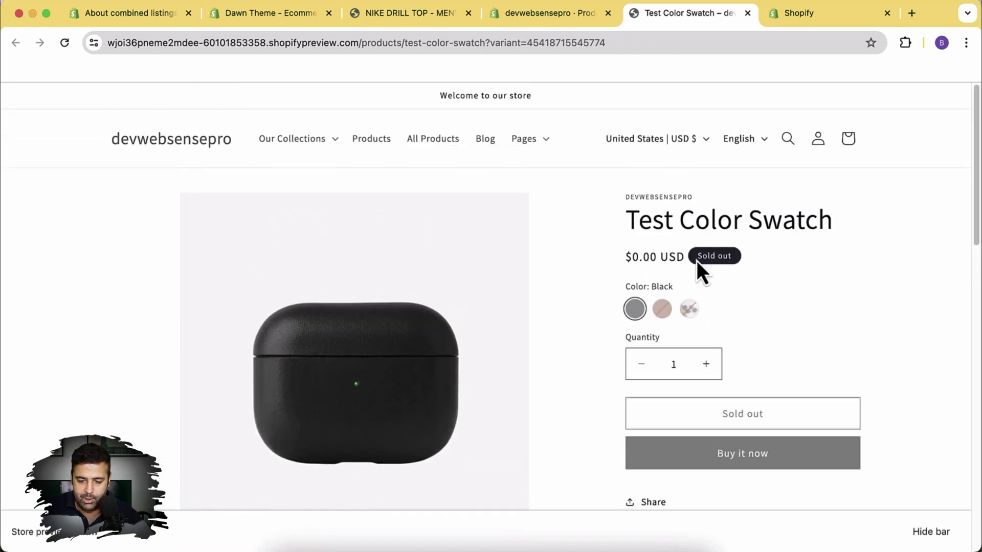
Return to the product's admin page and set the Black, Brown and Custom Swatch variant prices to $5.00 each.
left_click(561, 17)
scroll(677, 225, "down", 7)
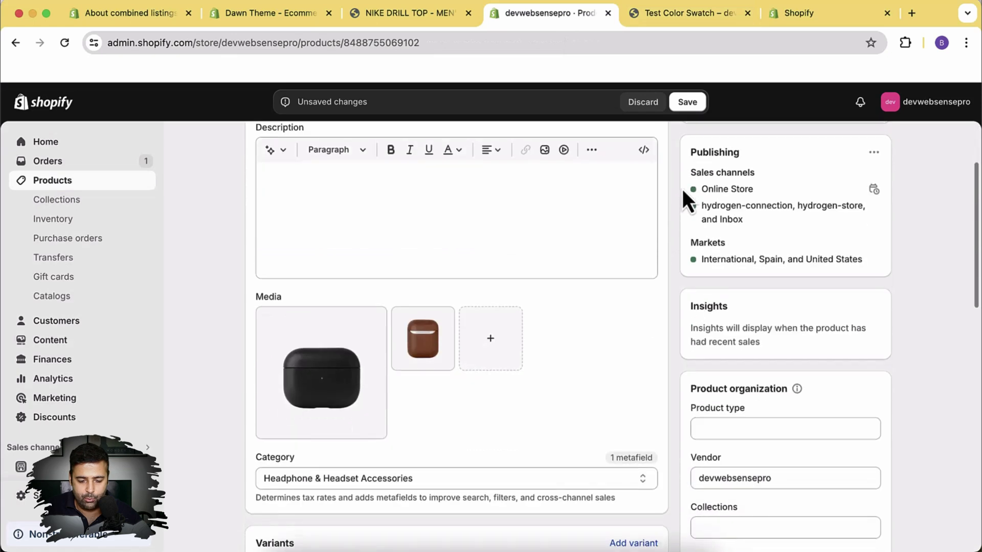
scroll(680, 179, "down", 8)
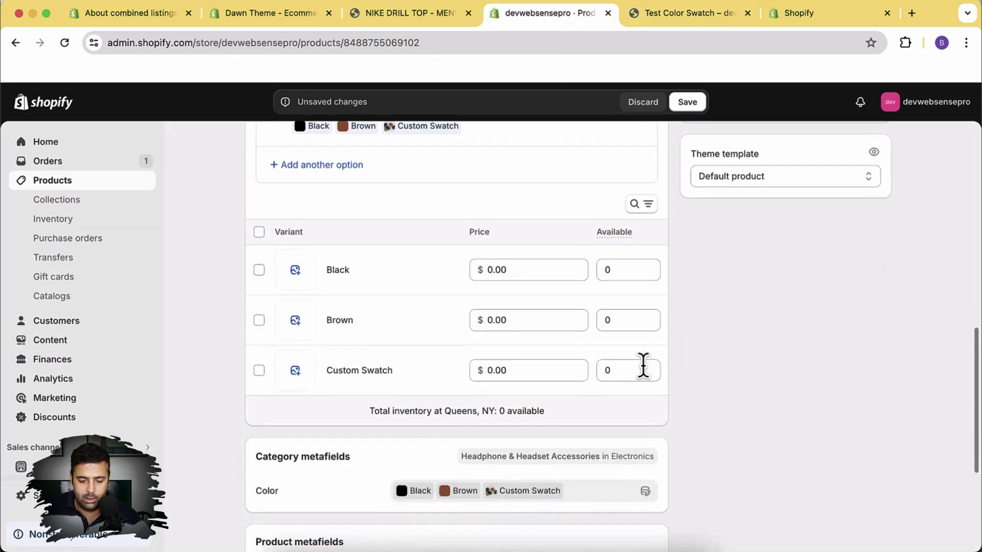
left_click(557, 269)
left_click_drag(544, 265, 493, 305)
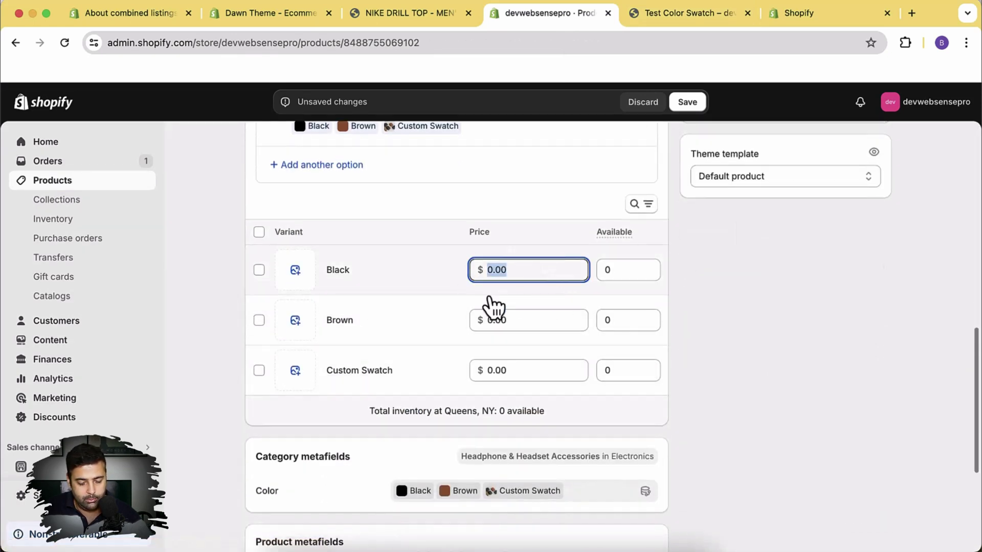
type("5")
left_click(531, 322)
type("5")
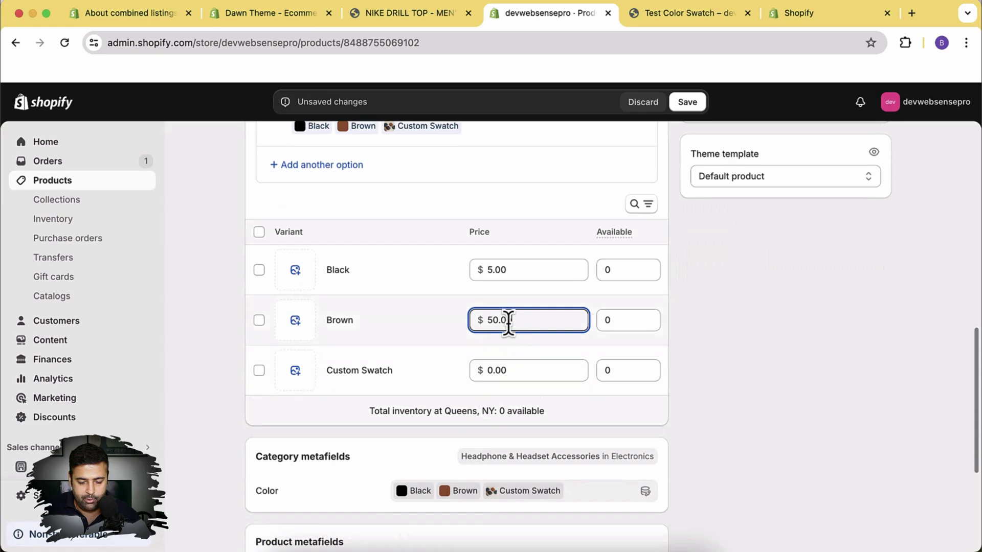
left_click(473, 370)
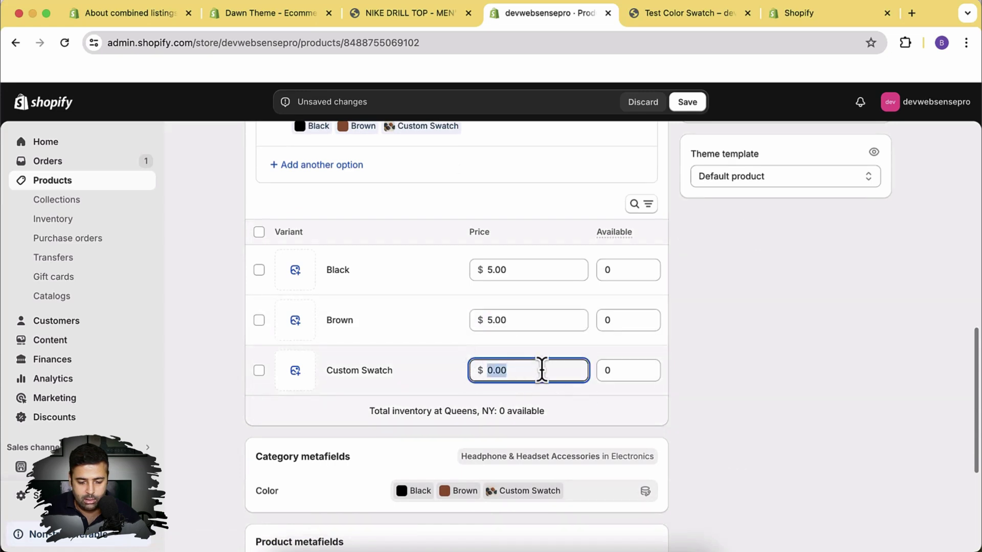
type("5")
Set the available quantity of the Black, Brown and Custom Swatch variants to 5 each and save the product.
type("5")
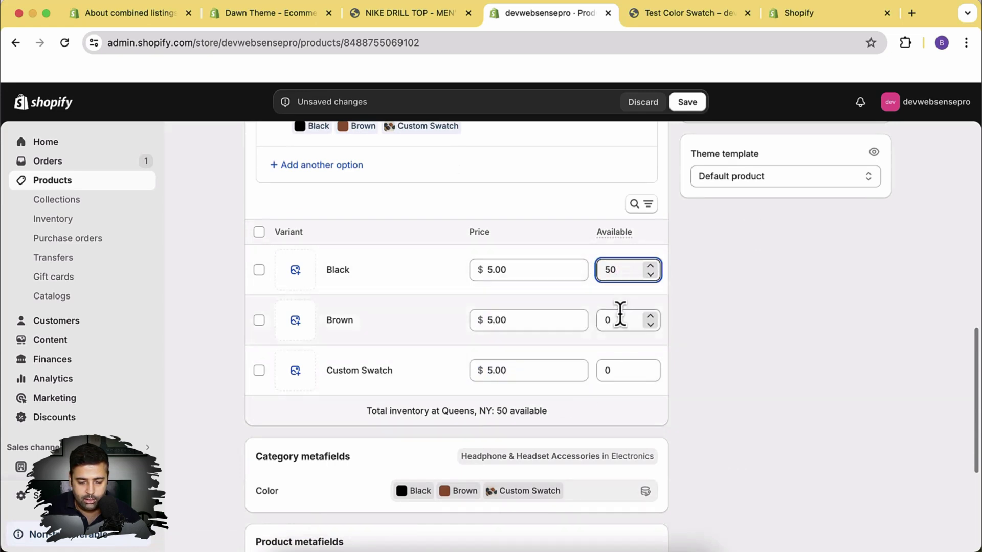
double_click(620, 313)
type("5")
double_click(620, 370)
type("5")
left_click(737, 308)
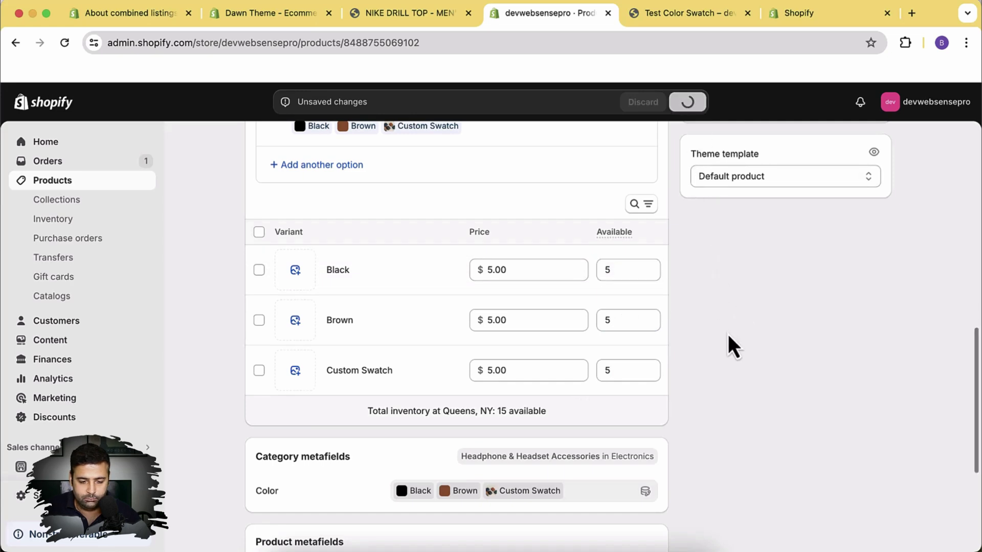
Reload the Test Color Swatch storefront preview and switch between the Brown and Custom Swatch color swatches.
left_click(685, 15)
key("super+r")
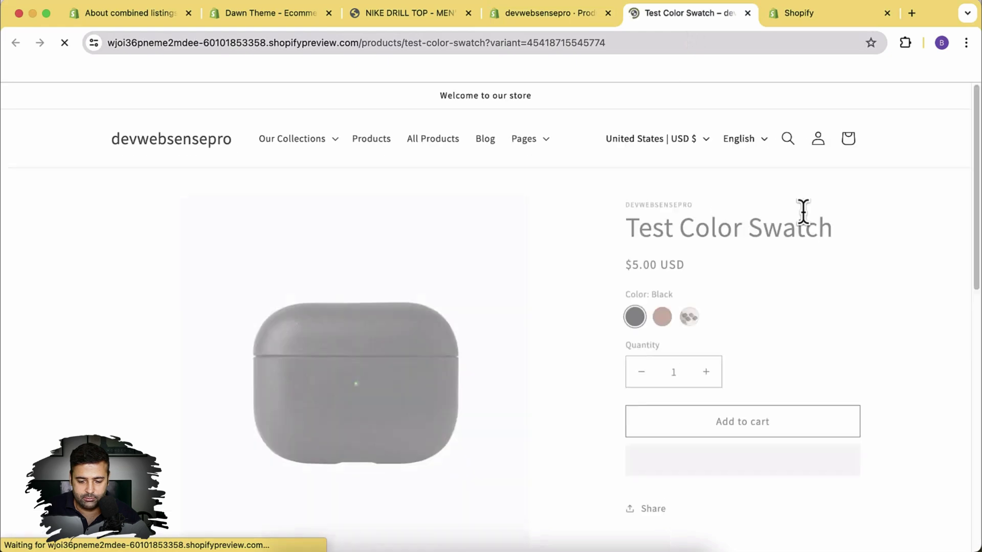
left_click(663, 309)
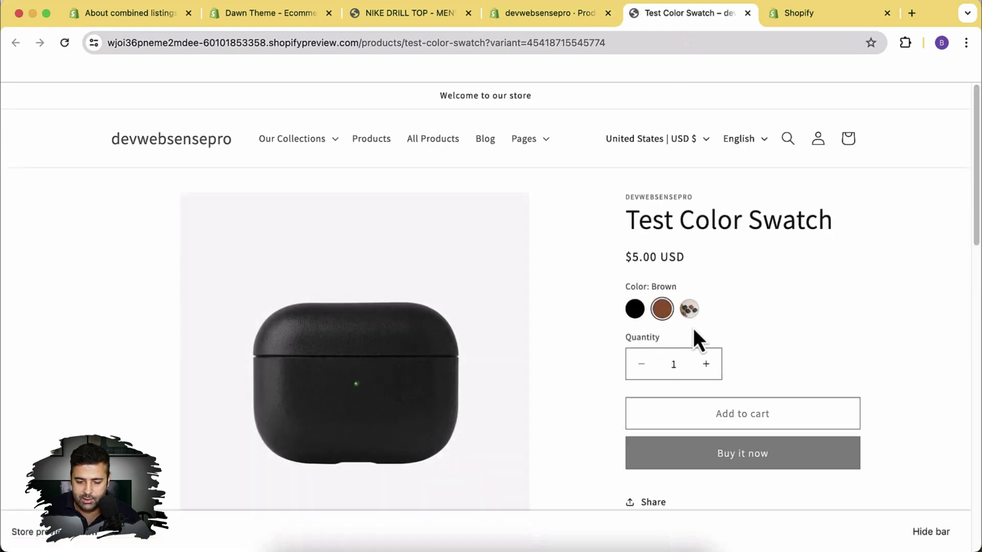
left_click(689, 309)
left_click(662, 309)
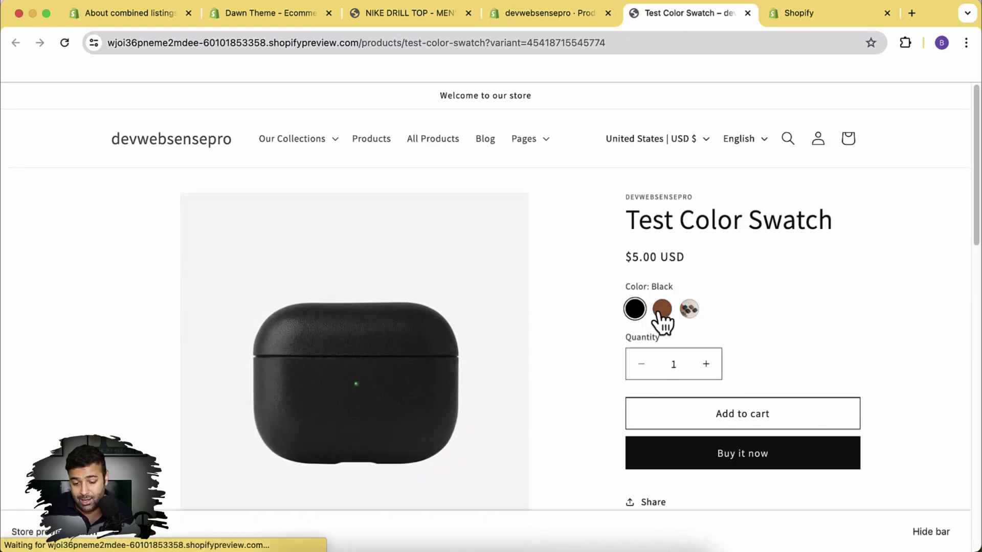
left_click(688, 310)
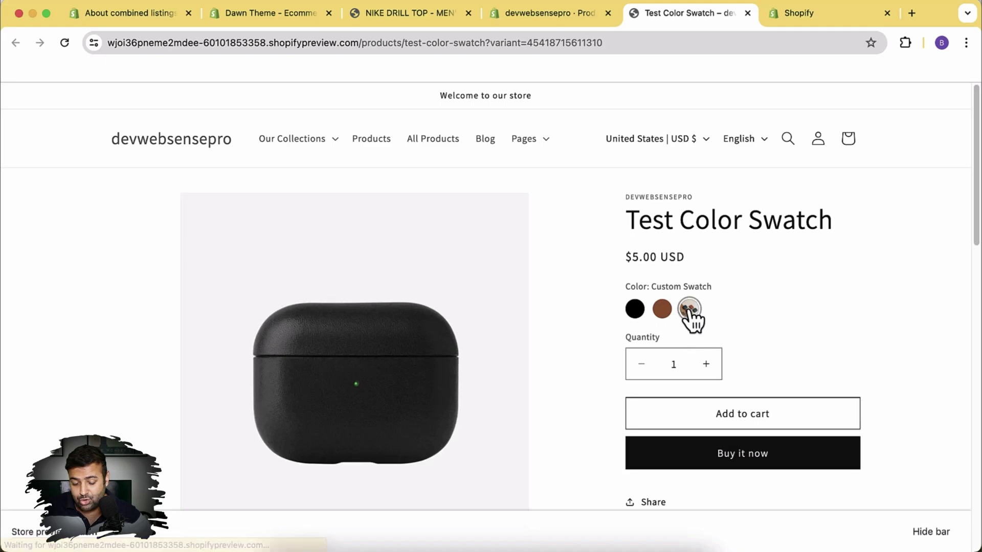
Go back to the product's admin page and review its category metafields, color variants and media.
left_click(551, 18)
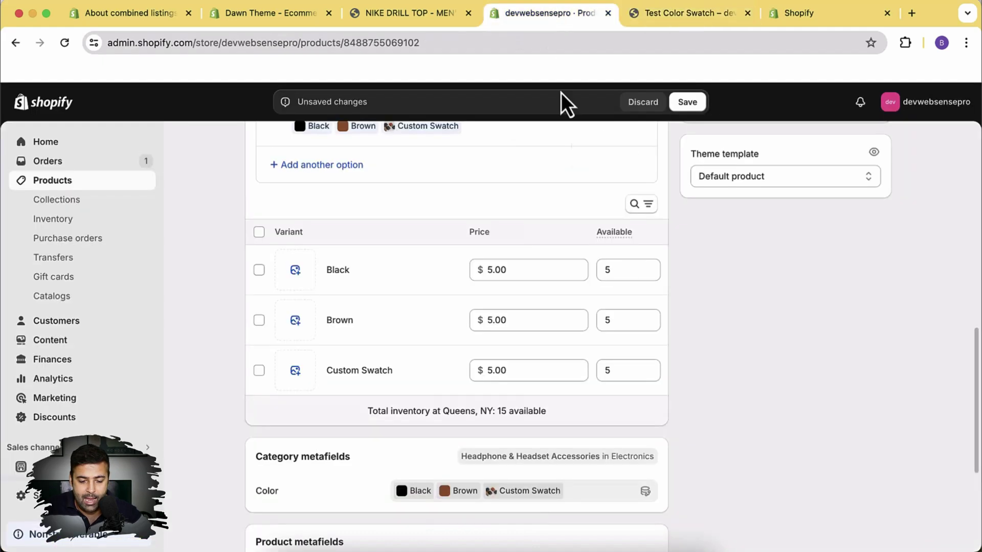
scroll(660, 256, "down", 3)
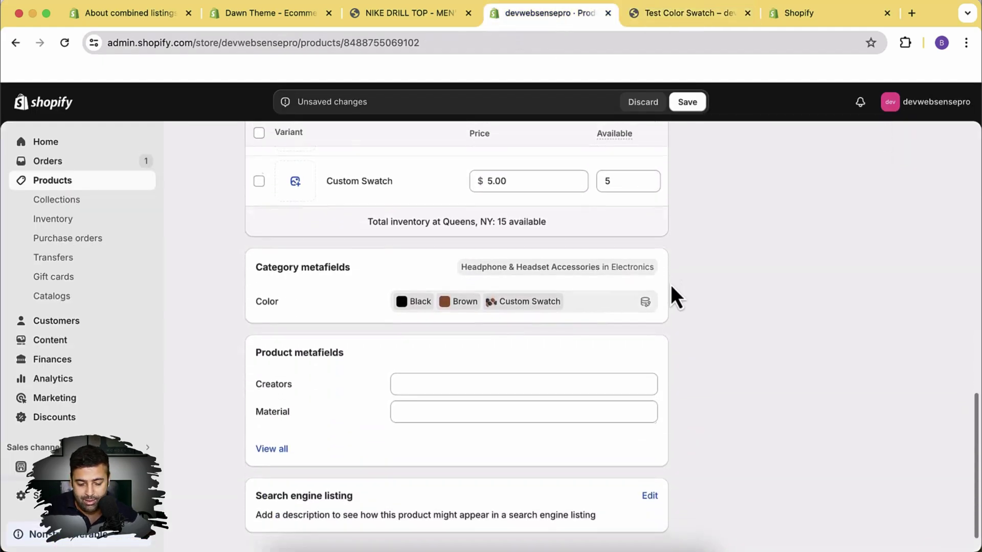
scroll(668, 290, "up", 6)
scroll(667, 290, "up", 8)
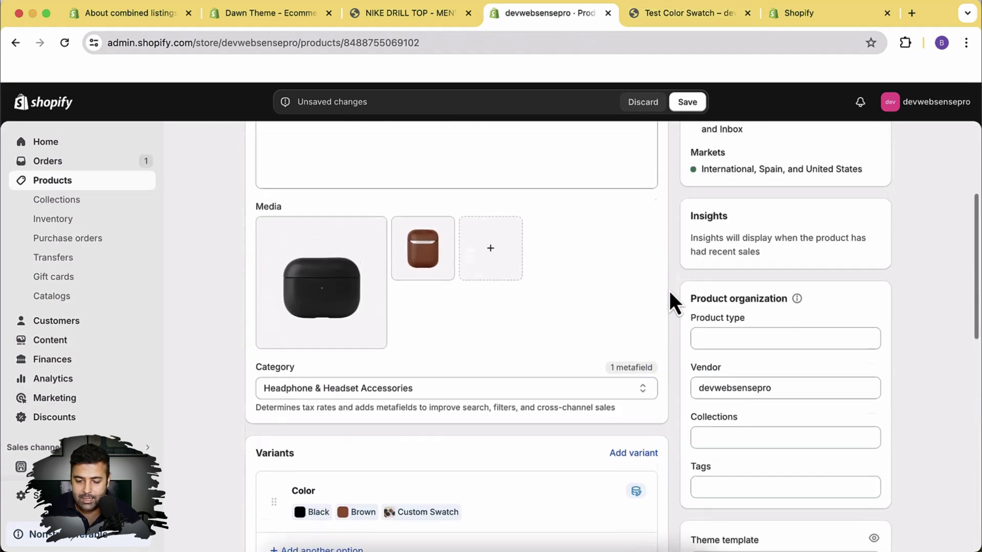